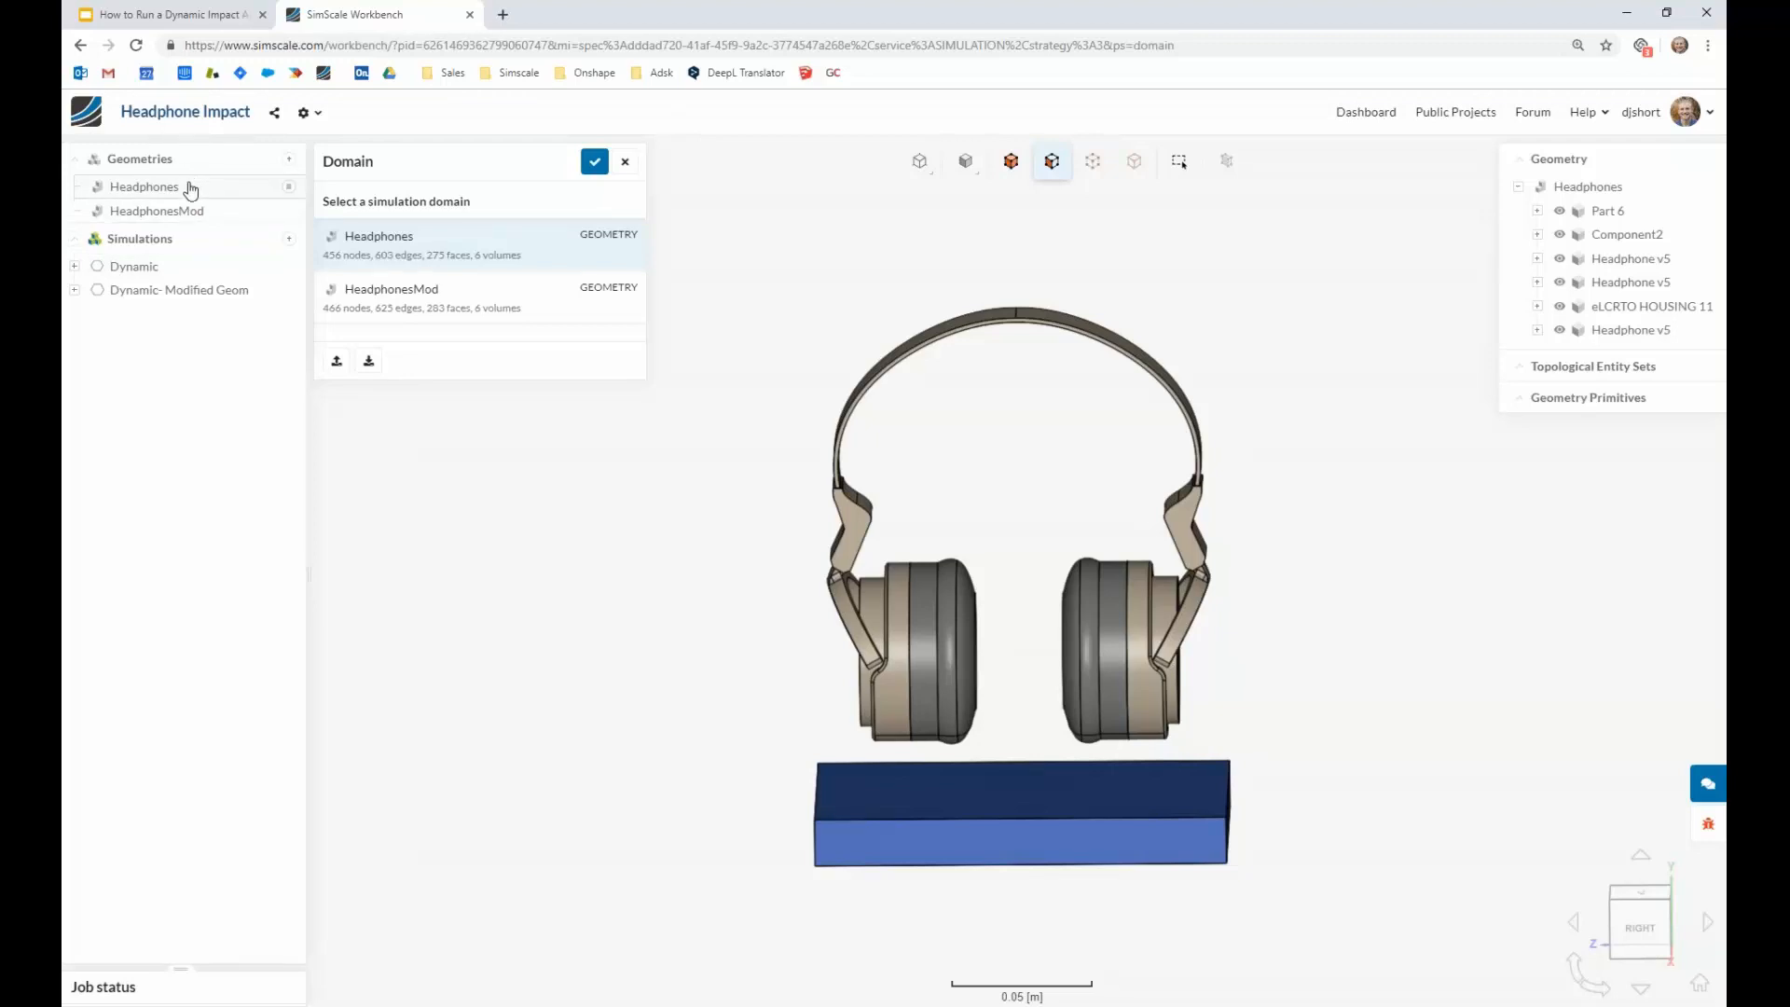
# Review the analysis types offered for a new simulation of the Headphones geometry, without creating one.
pyautogui.click(191, 187)
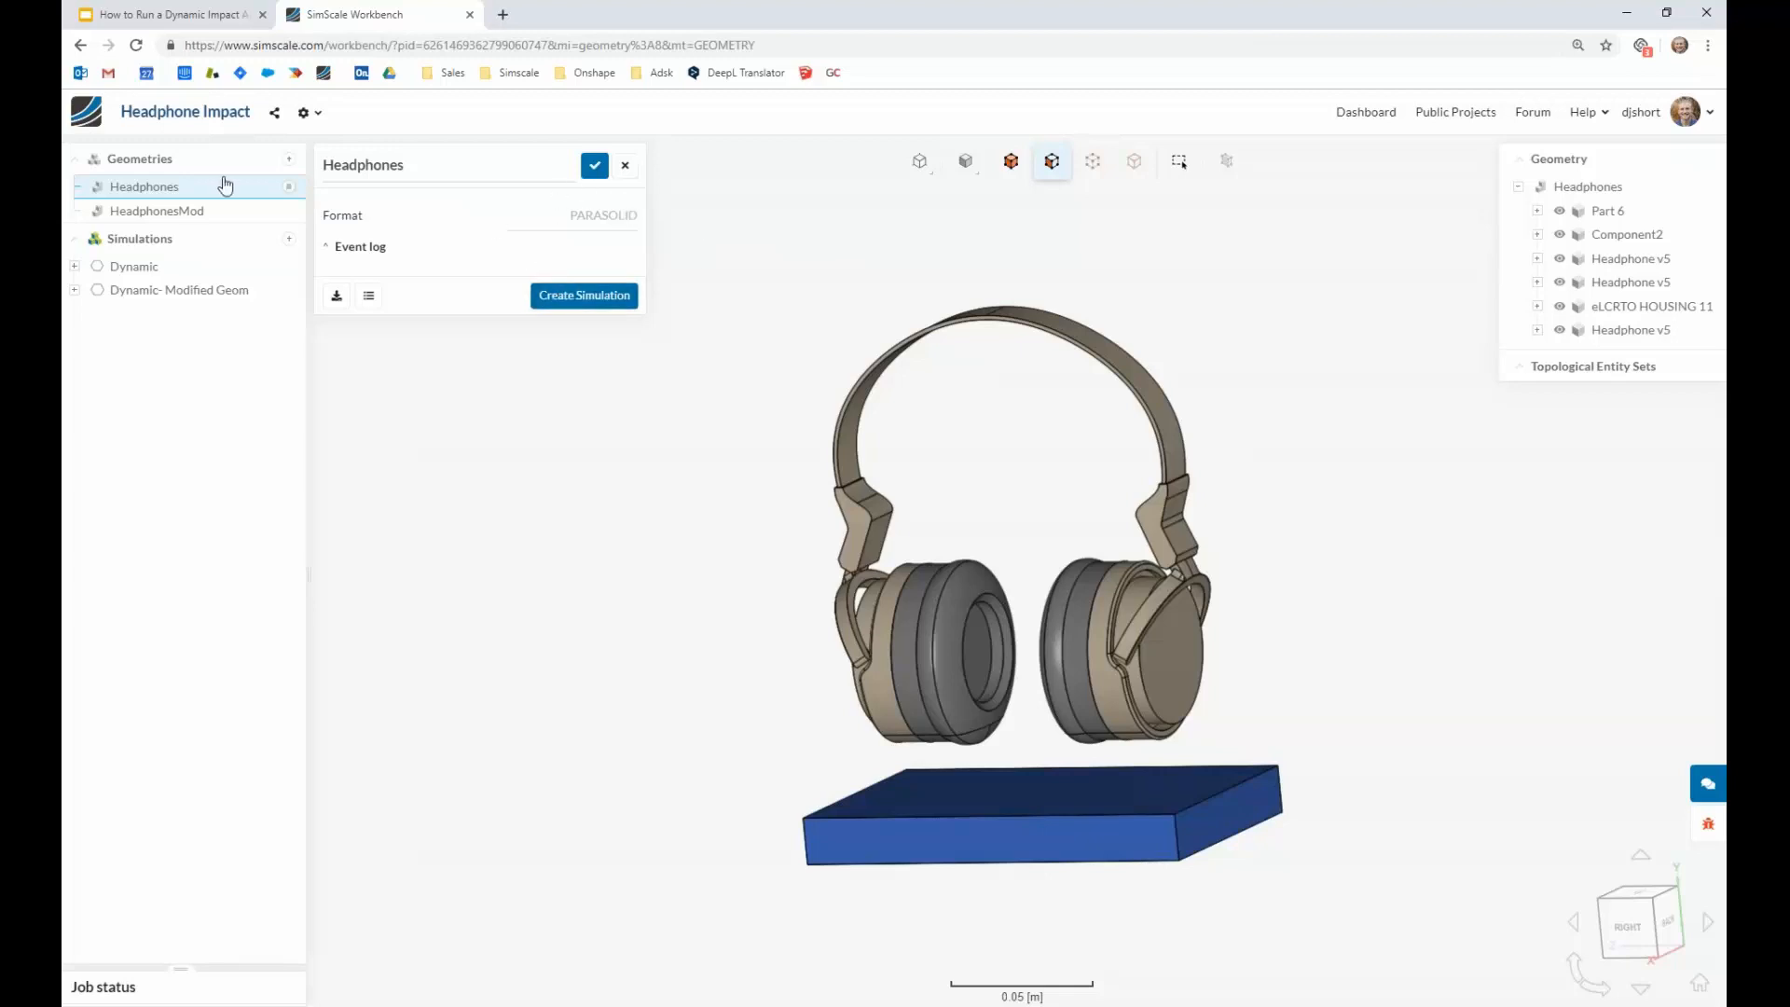
pyautogui.click(288, 188)
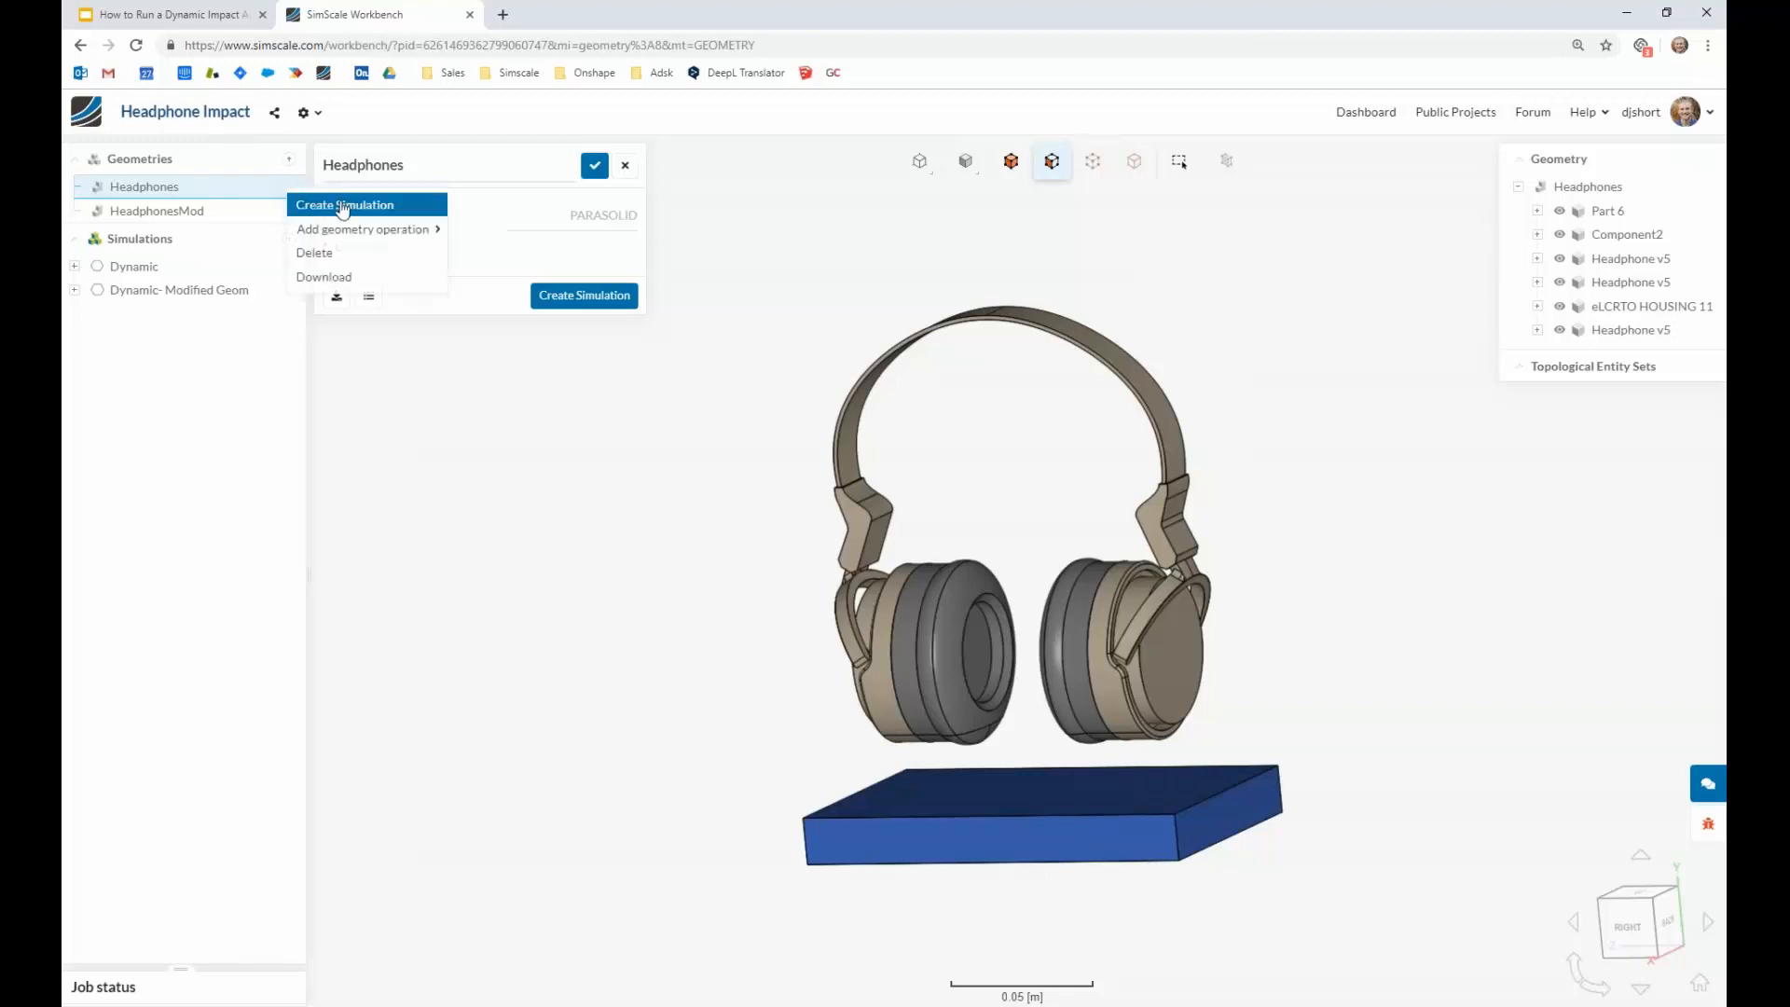
pyautogui.click(343, 205)
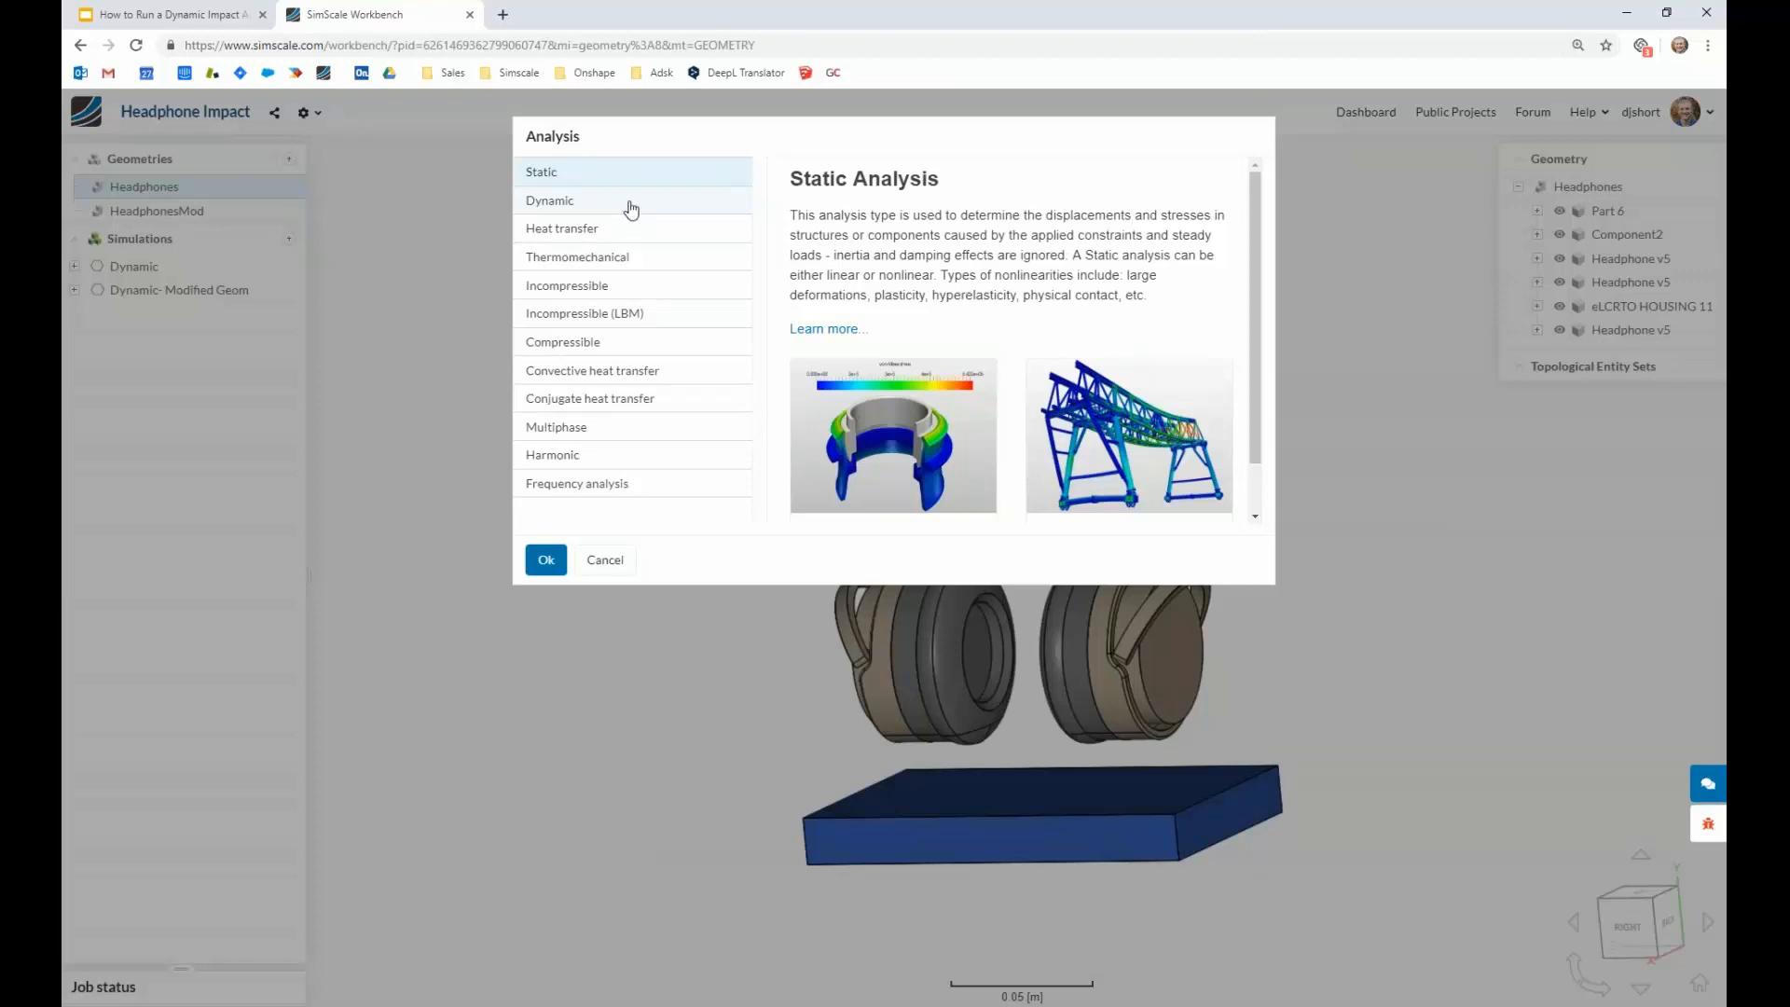
pyautogui.click(603, 563)
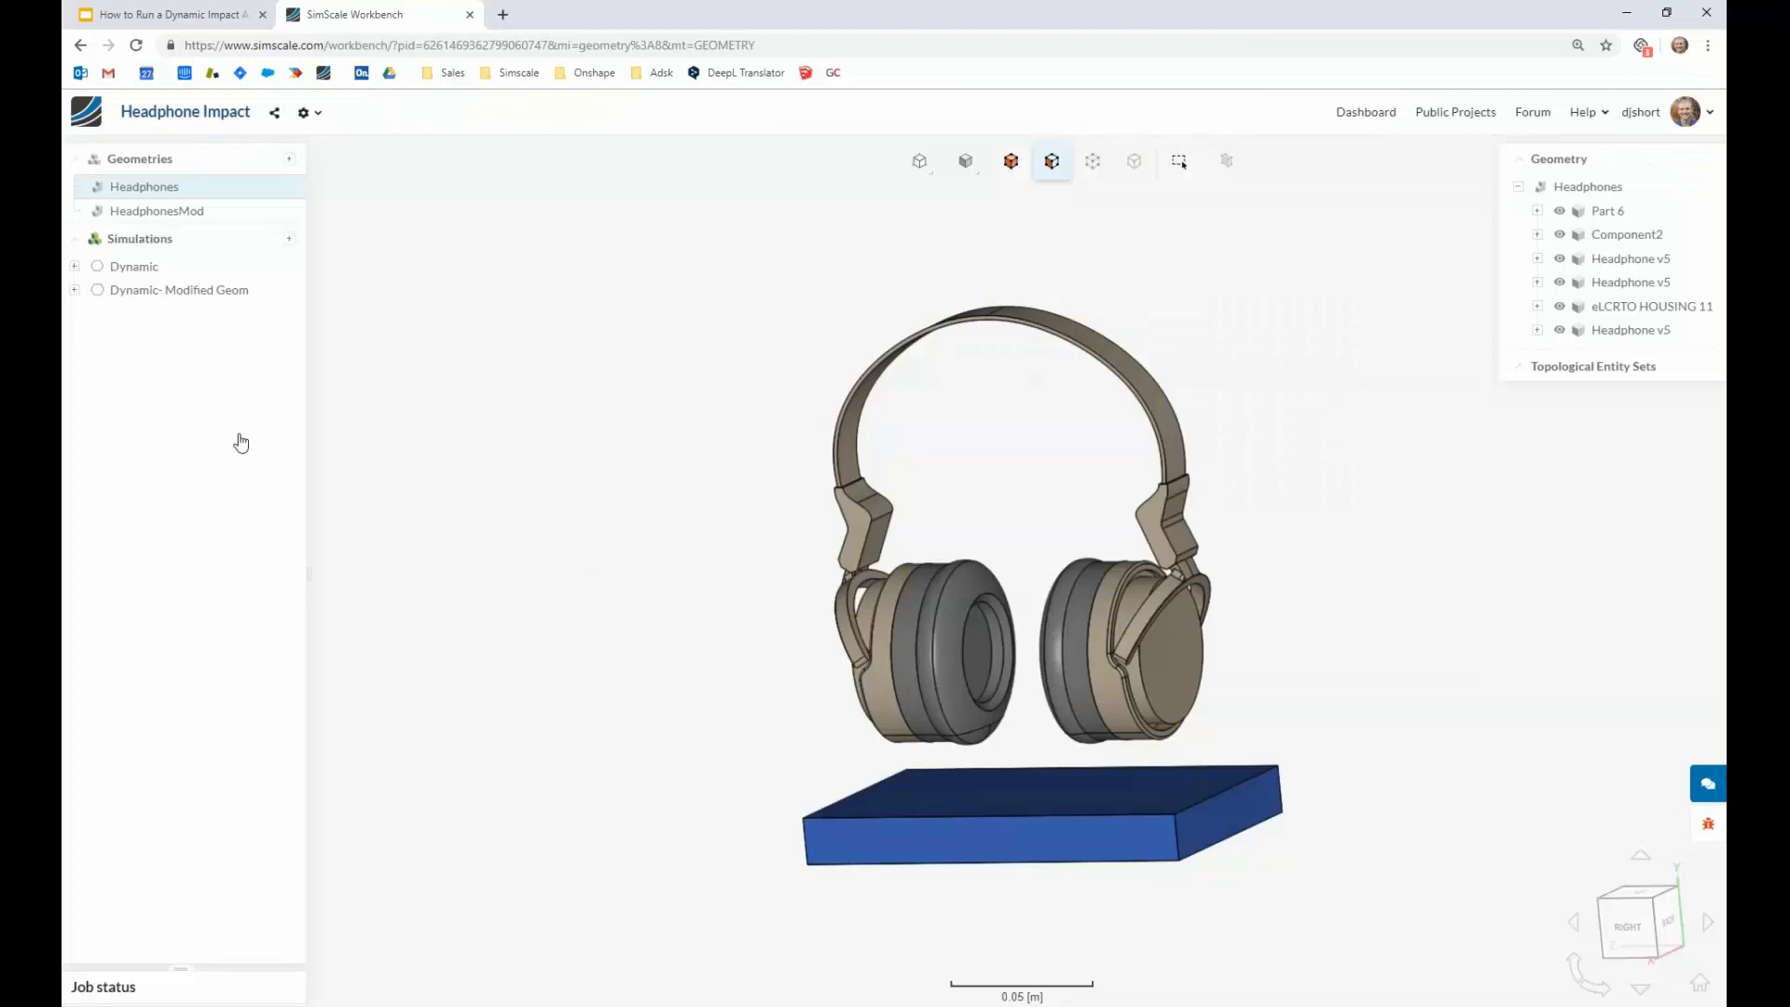
# Examine the Dynamic simulation's coarse mesh, its meshing settings and the available processor counts.
pyautogui.click(74, 266)
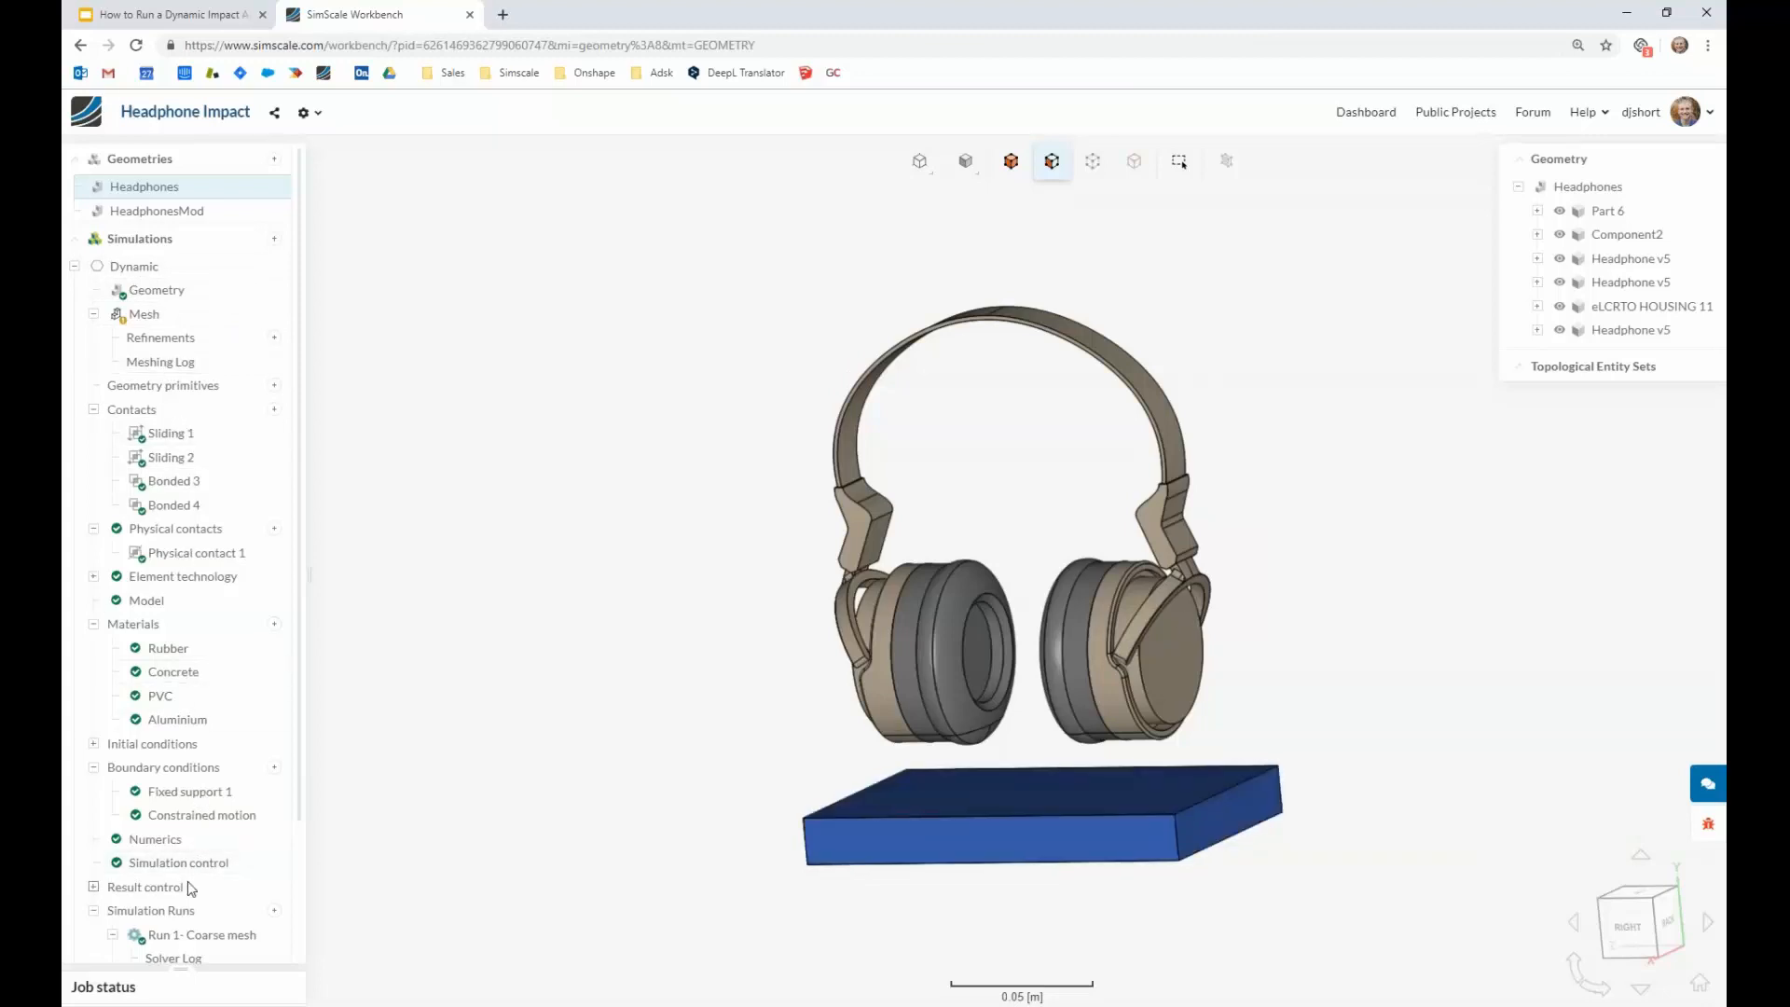
pyautogui.click(197, 322)
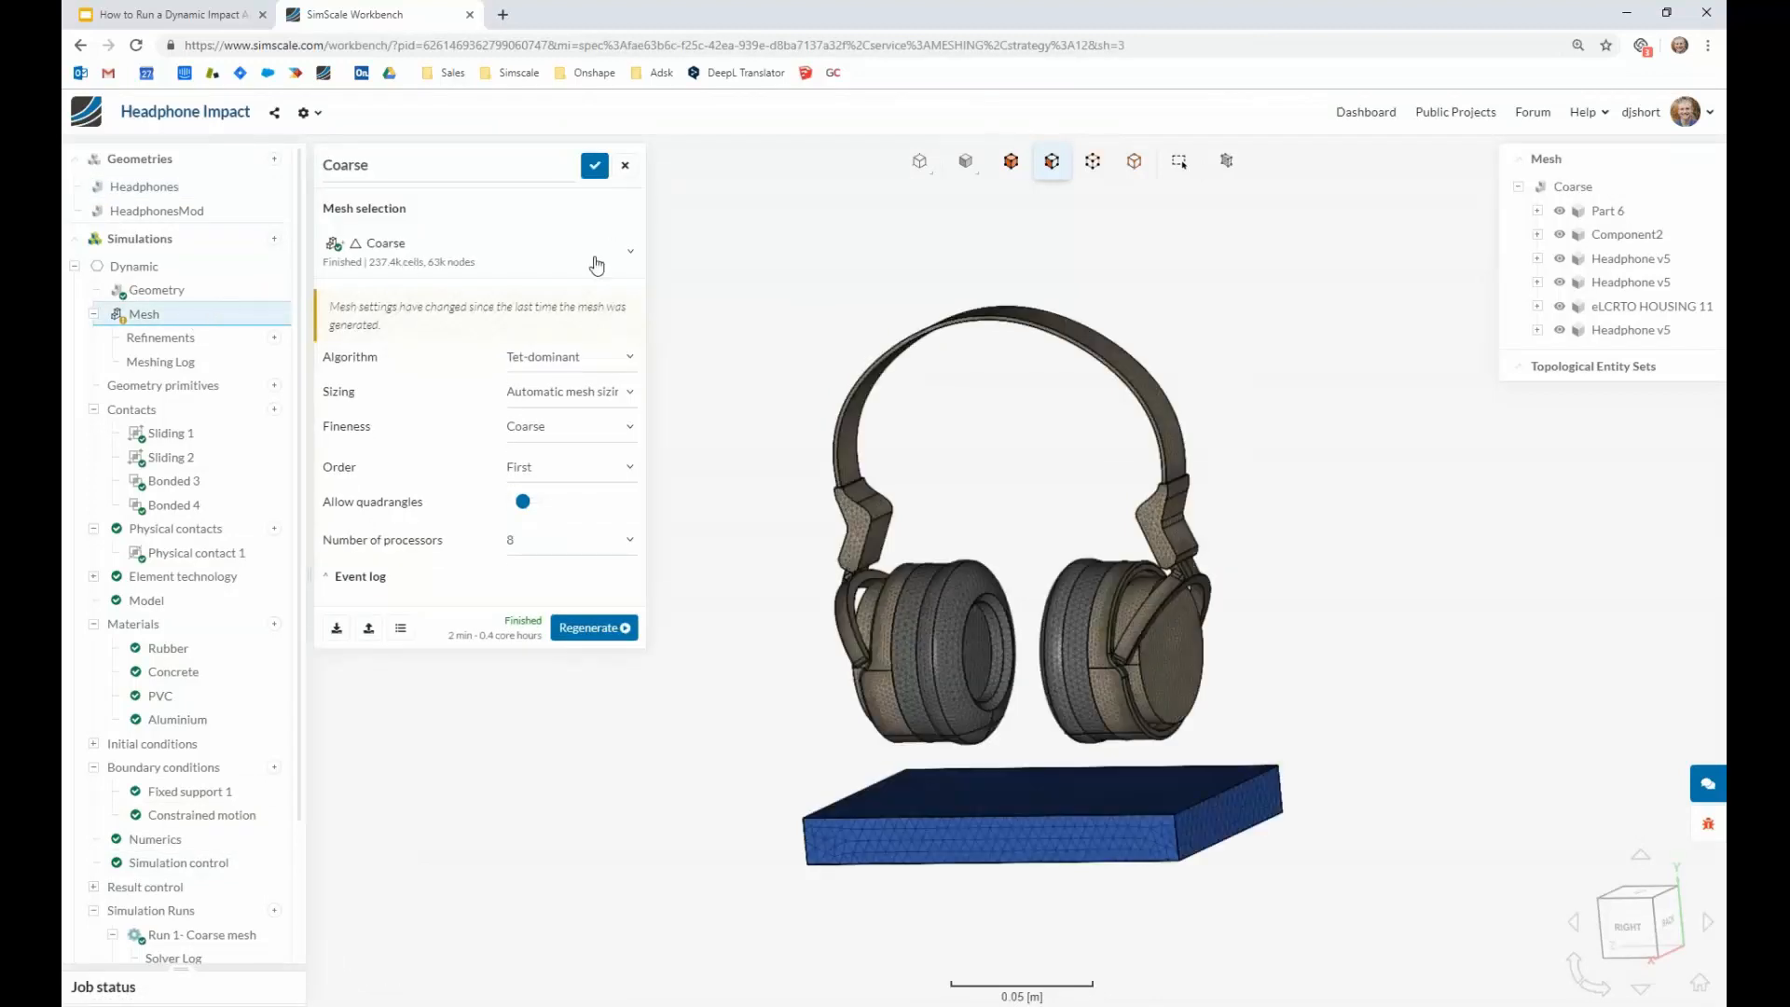
pyautogui.scroll(5, 804, 471)
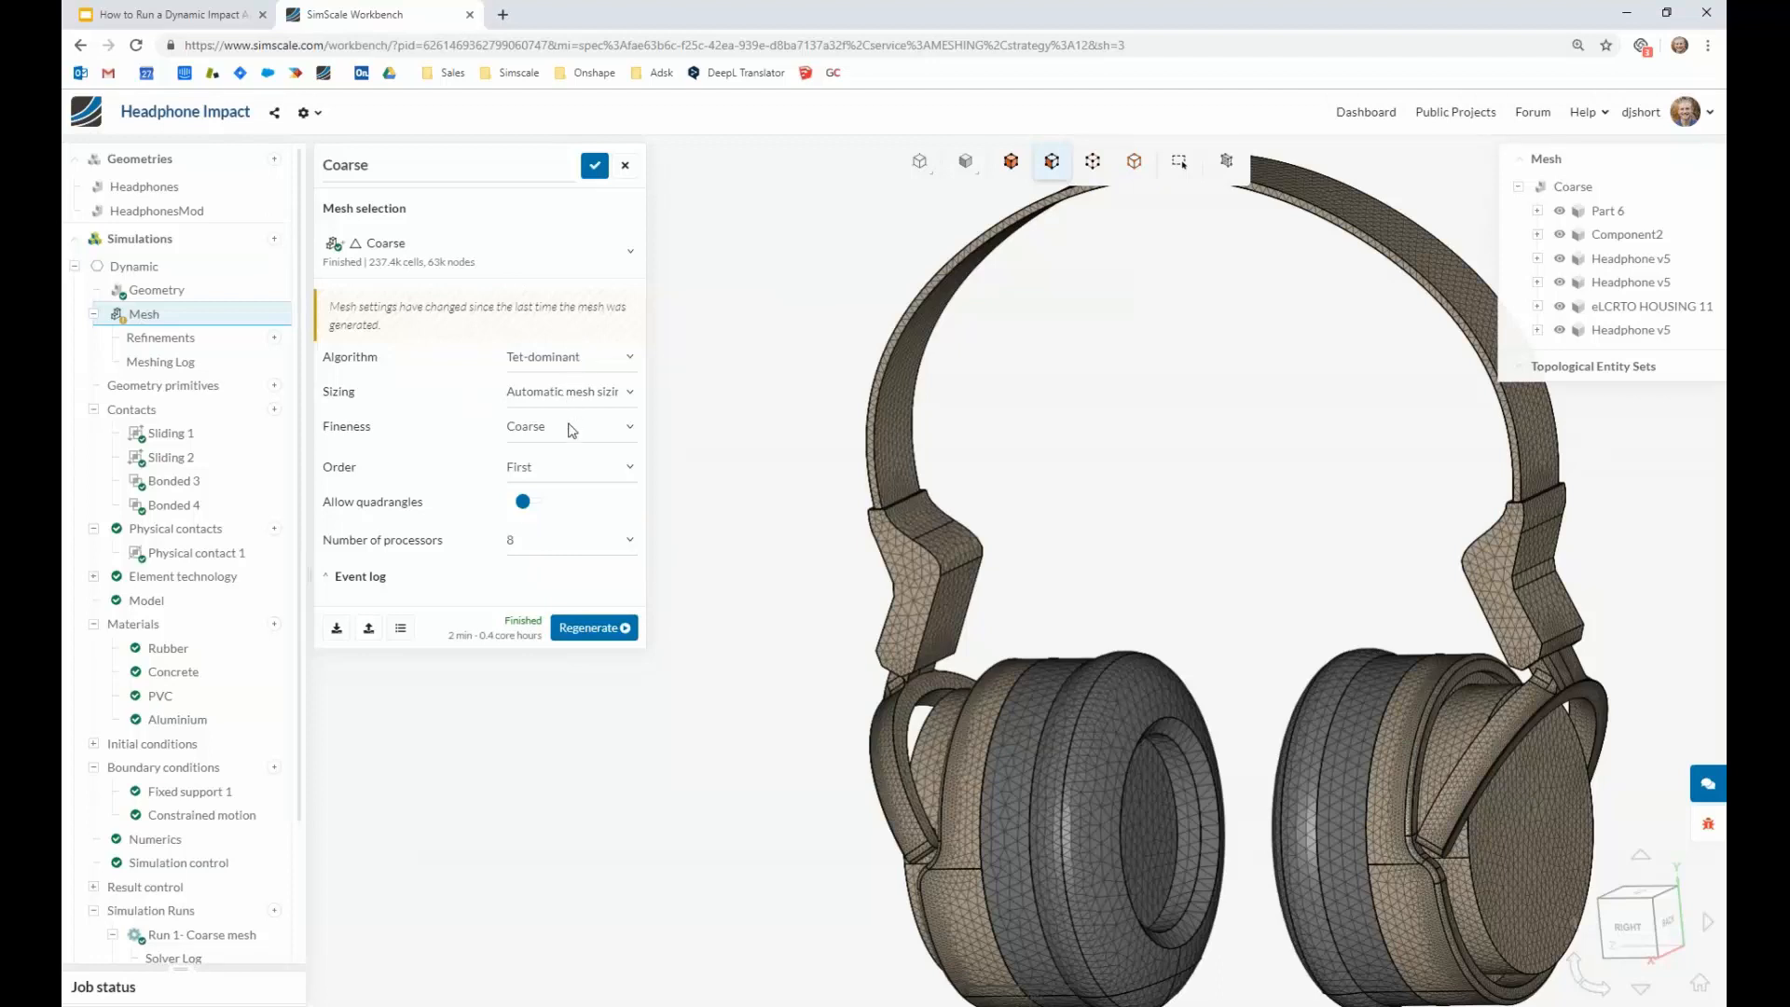
pyautogui.click(599, 550)
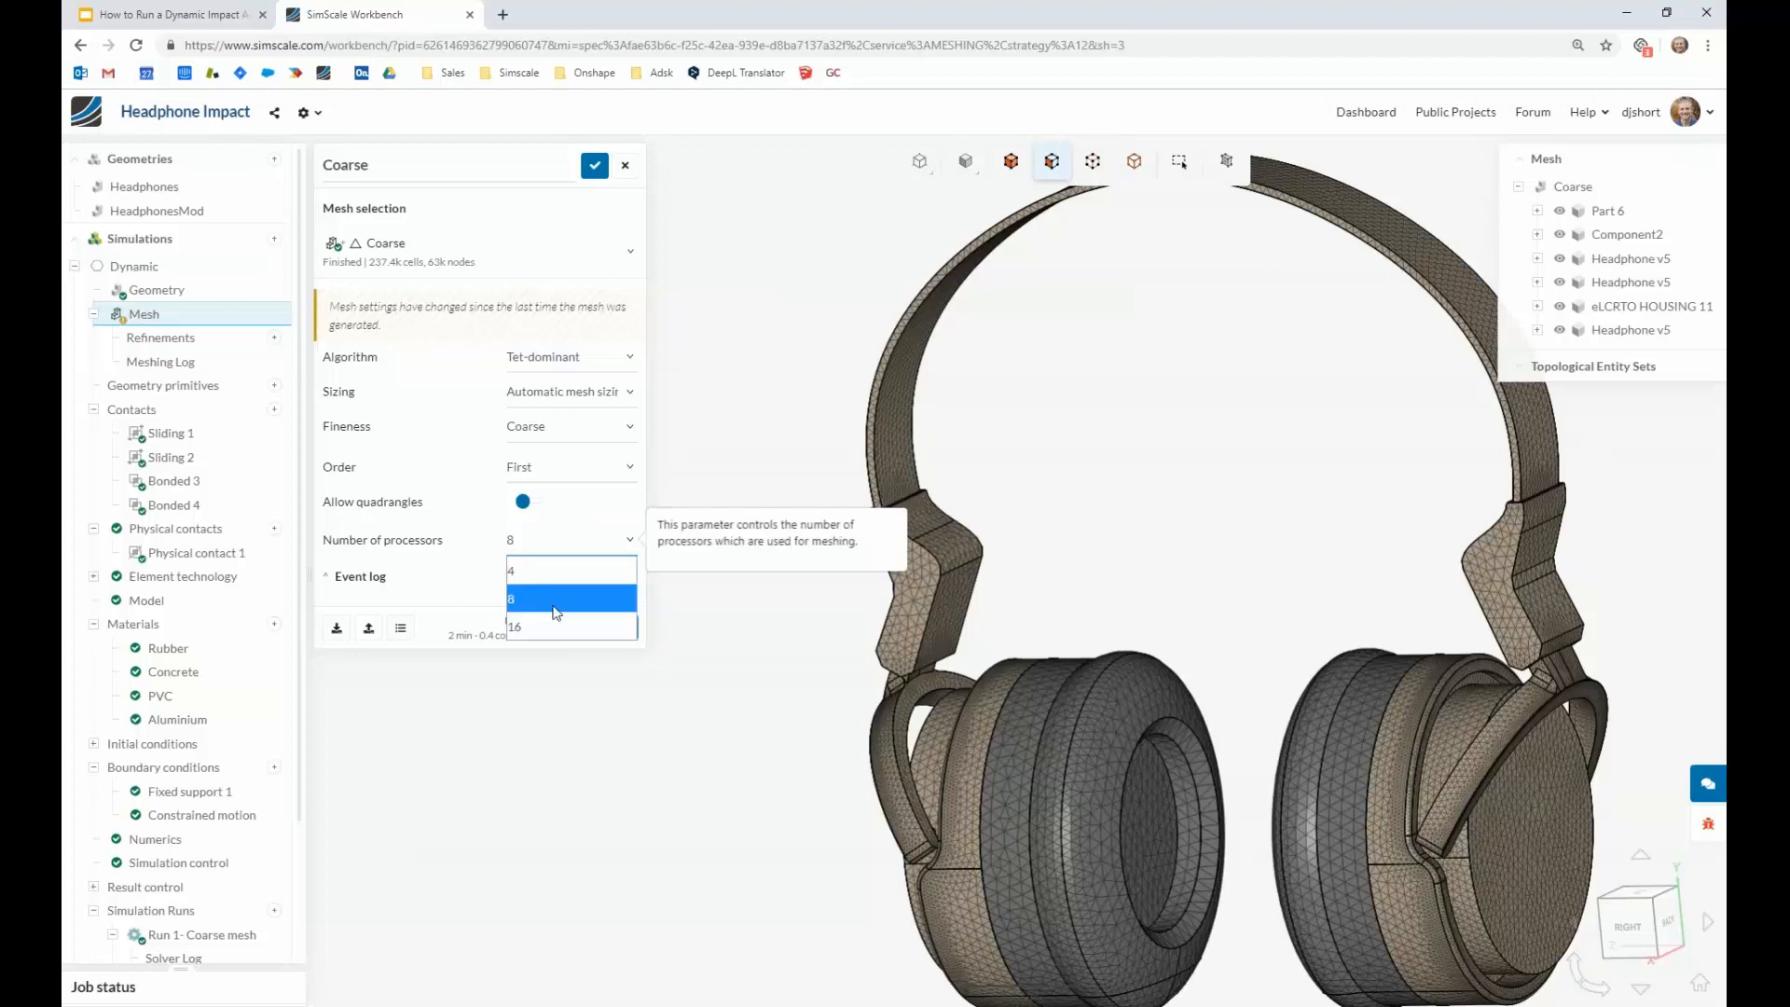
# Switch the Dynamic simulation's mesh selection to Fine and inspect the element density on the headband, ear cups and block.
pyautogui.click(572, 267)
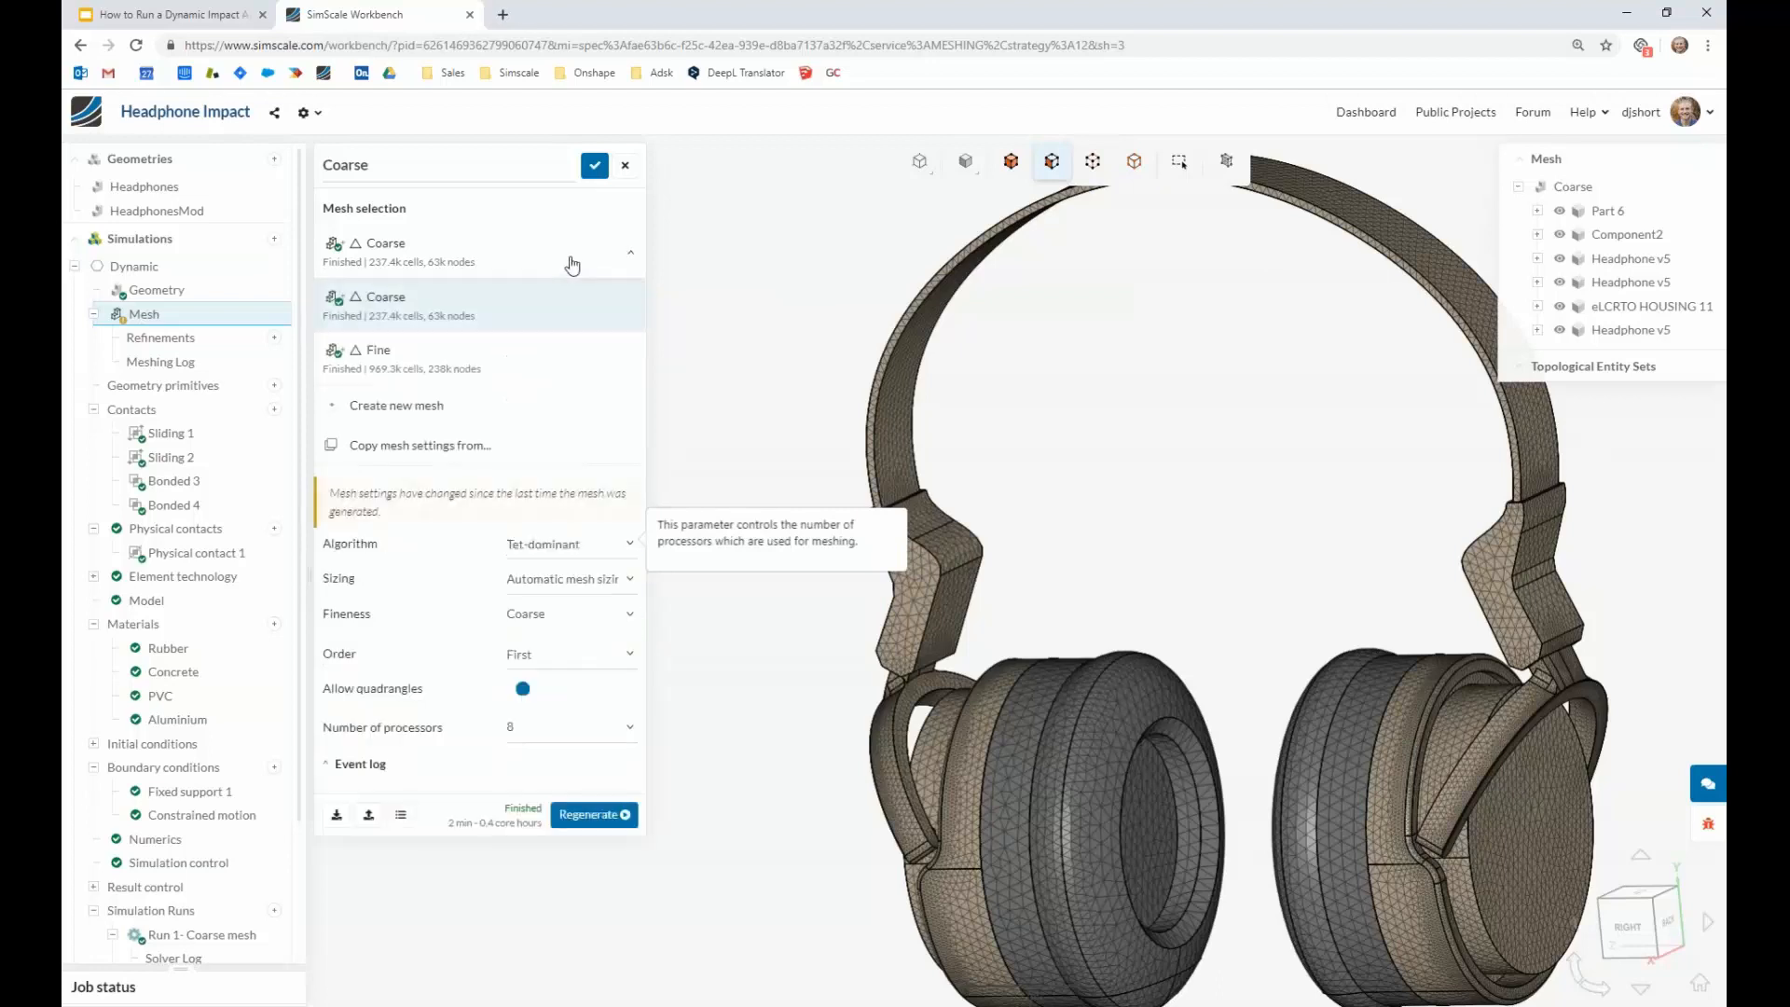
pyautogui.click(454, 362)
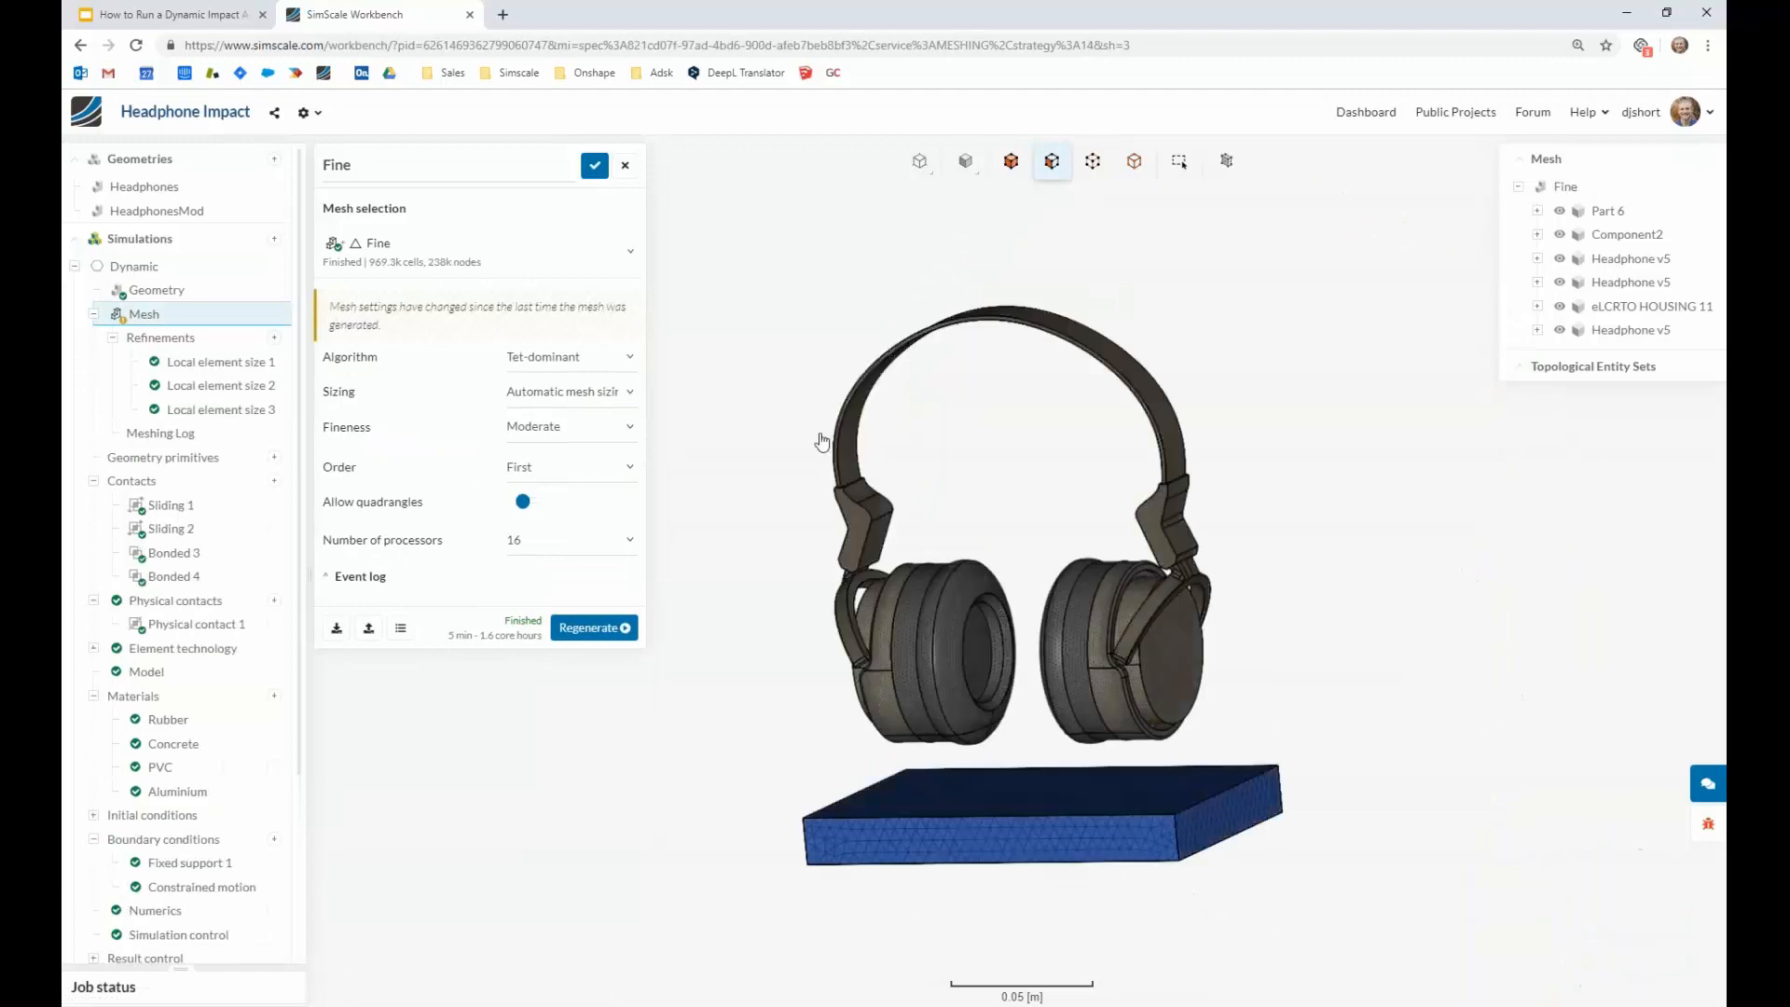
pyautogui.scroll(5, 836, 451)
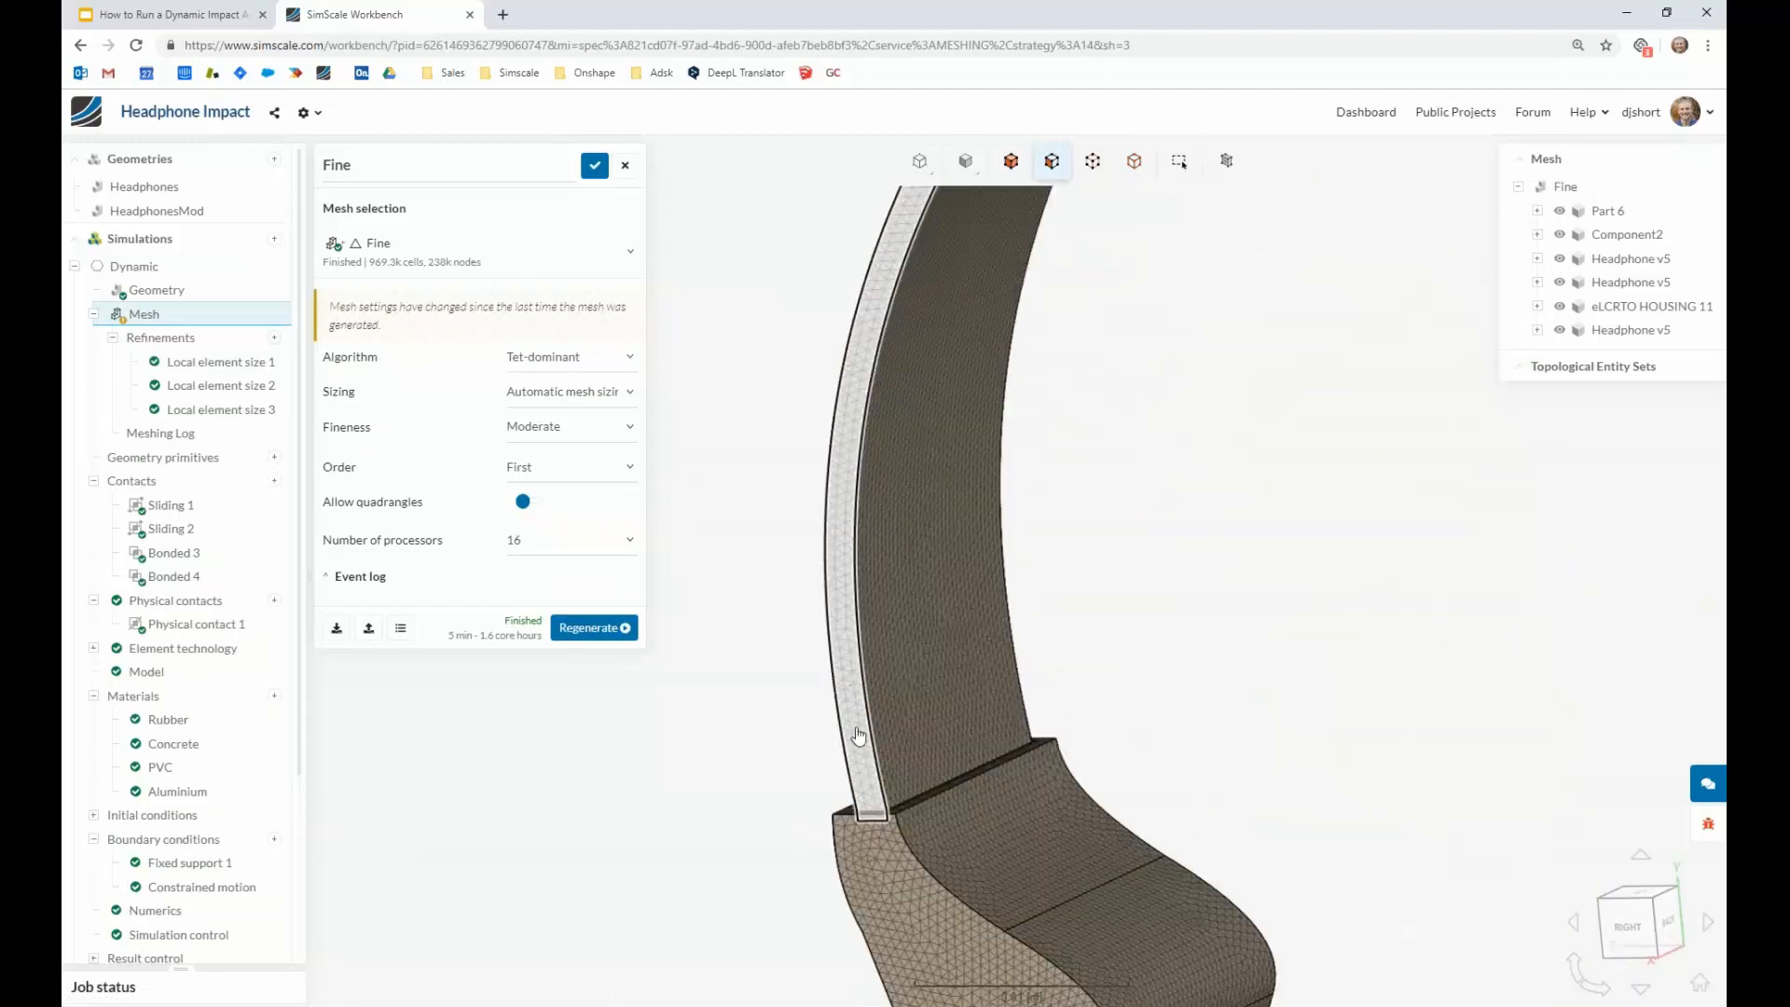
pyautogui.scroll(-5, 859, 737)
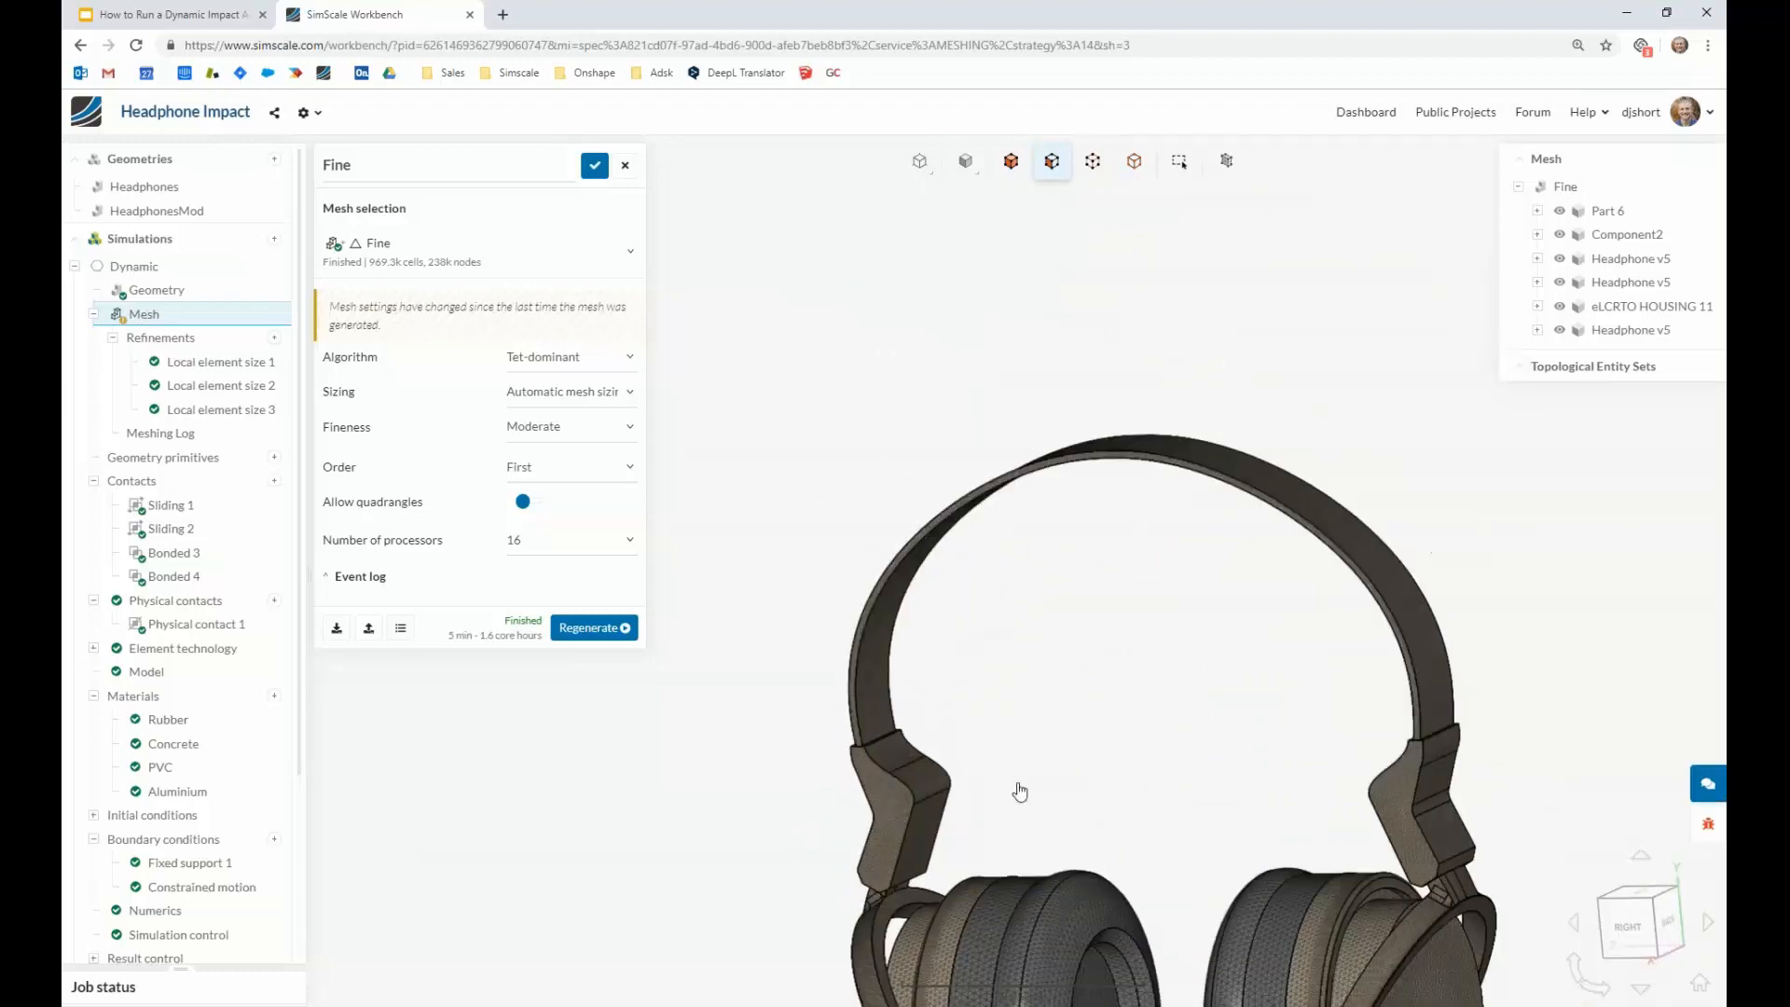
pyautogui.scroll(-2, 979, 413)
pyautogui.moveTo(807, 828); pyautogui.dragTo(845, 565)
pyautogui.moveTo(804, 652); pyautogui.dragTo(842, 531)
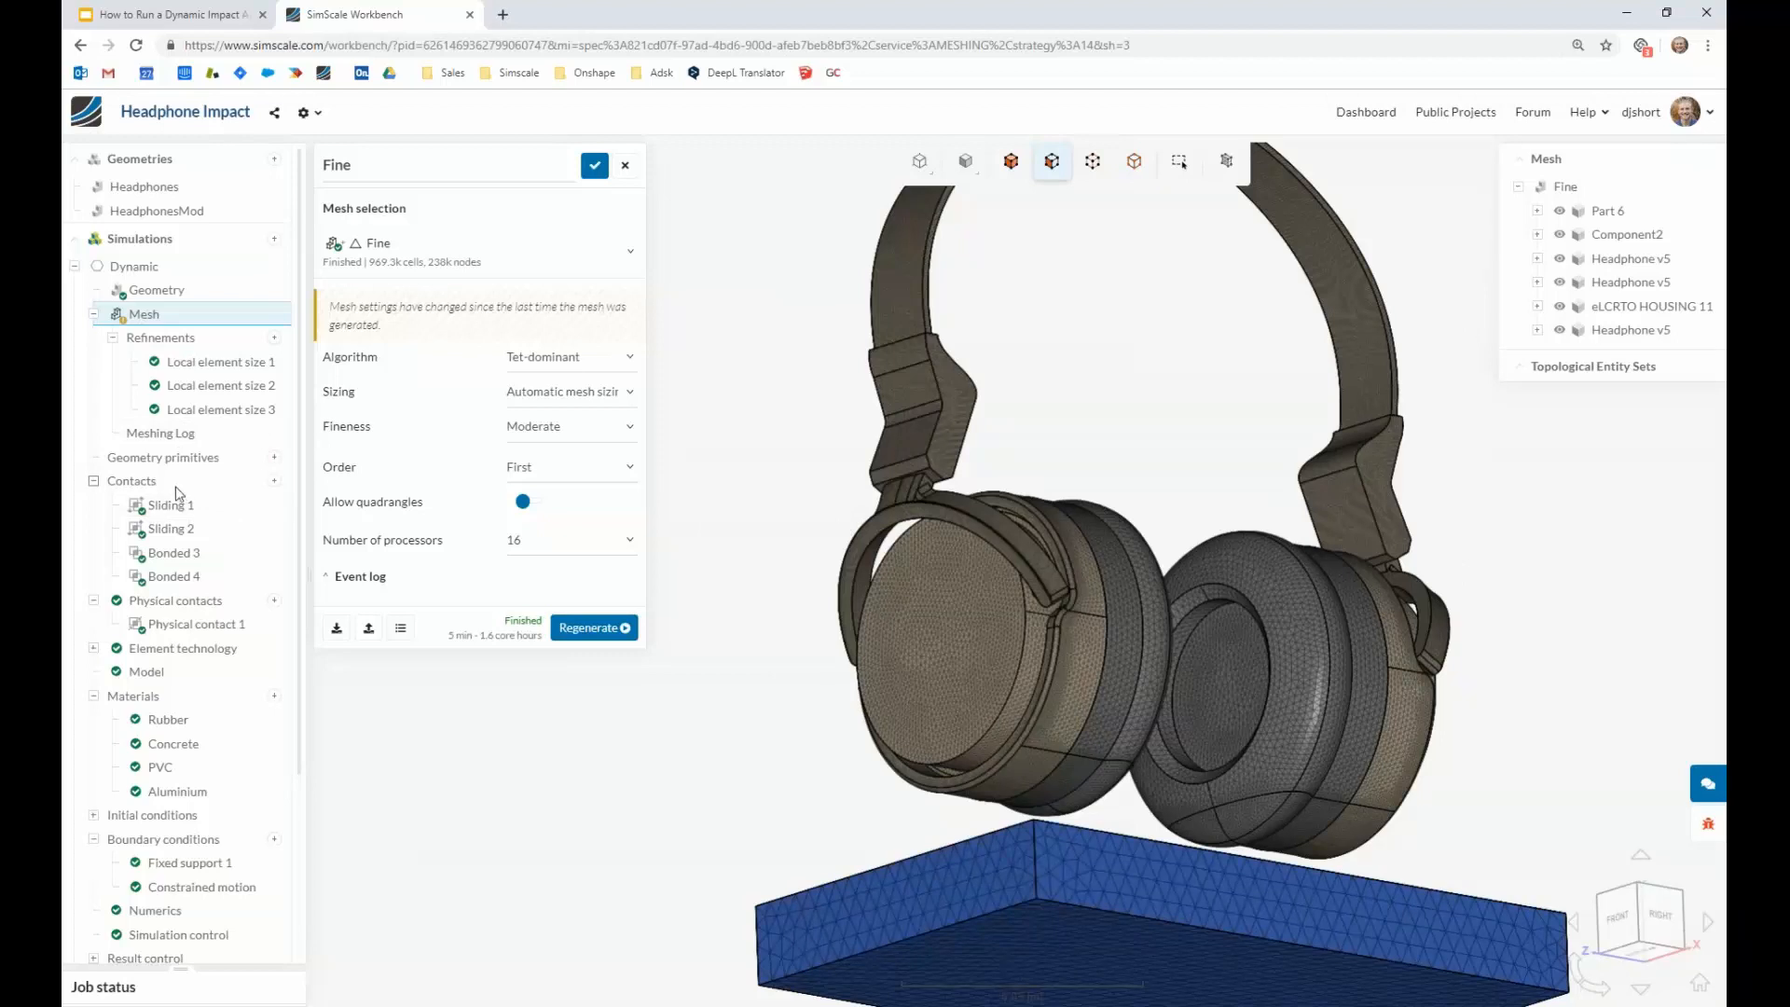
# Examine how the parts connect, reviewing the Bonded 3, Sliding 1 and Sliding 2 contact settings and face assignments.
pyautogui.click(130, 482)
pyautogui.click(130, 481)
pyautogui.moveTo(732, 527); pyautogui.dragTo(643, 543)
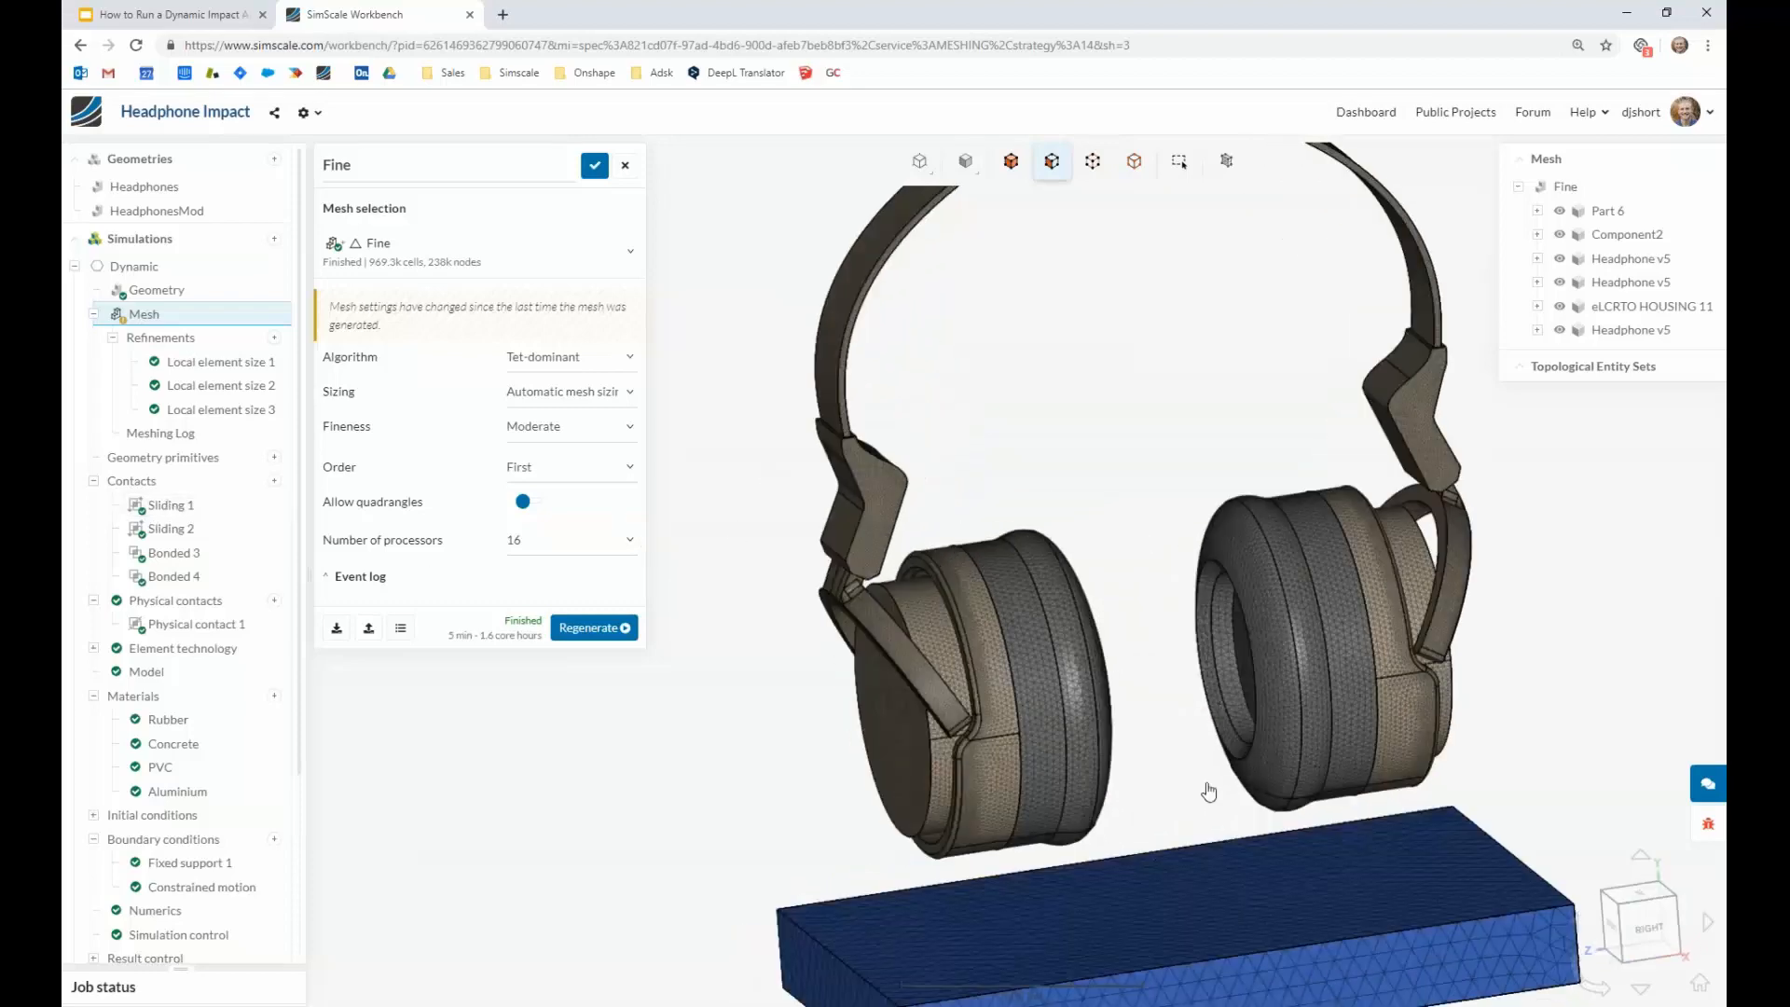
pyautogui.scroll(-2, 1207, 789)
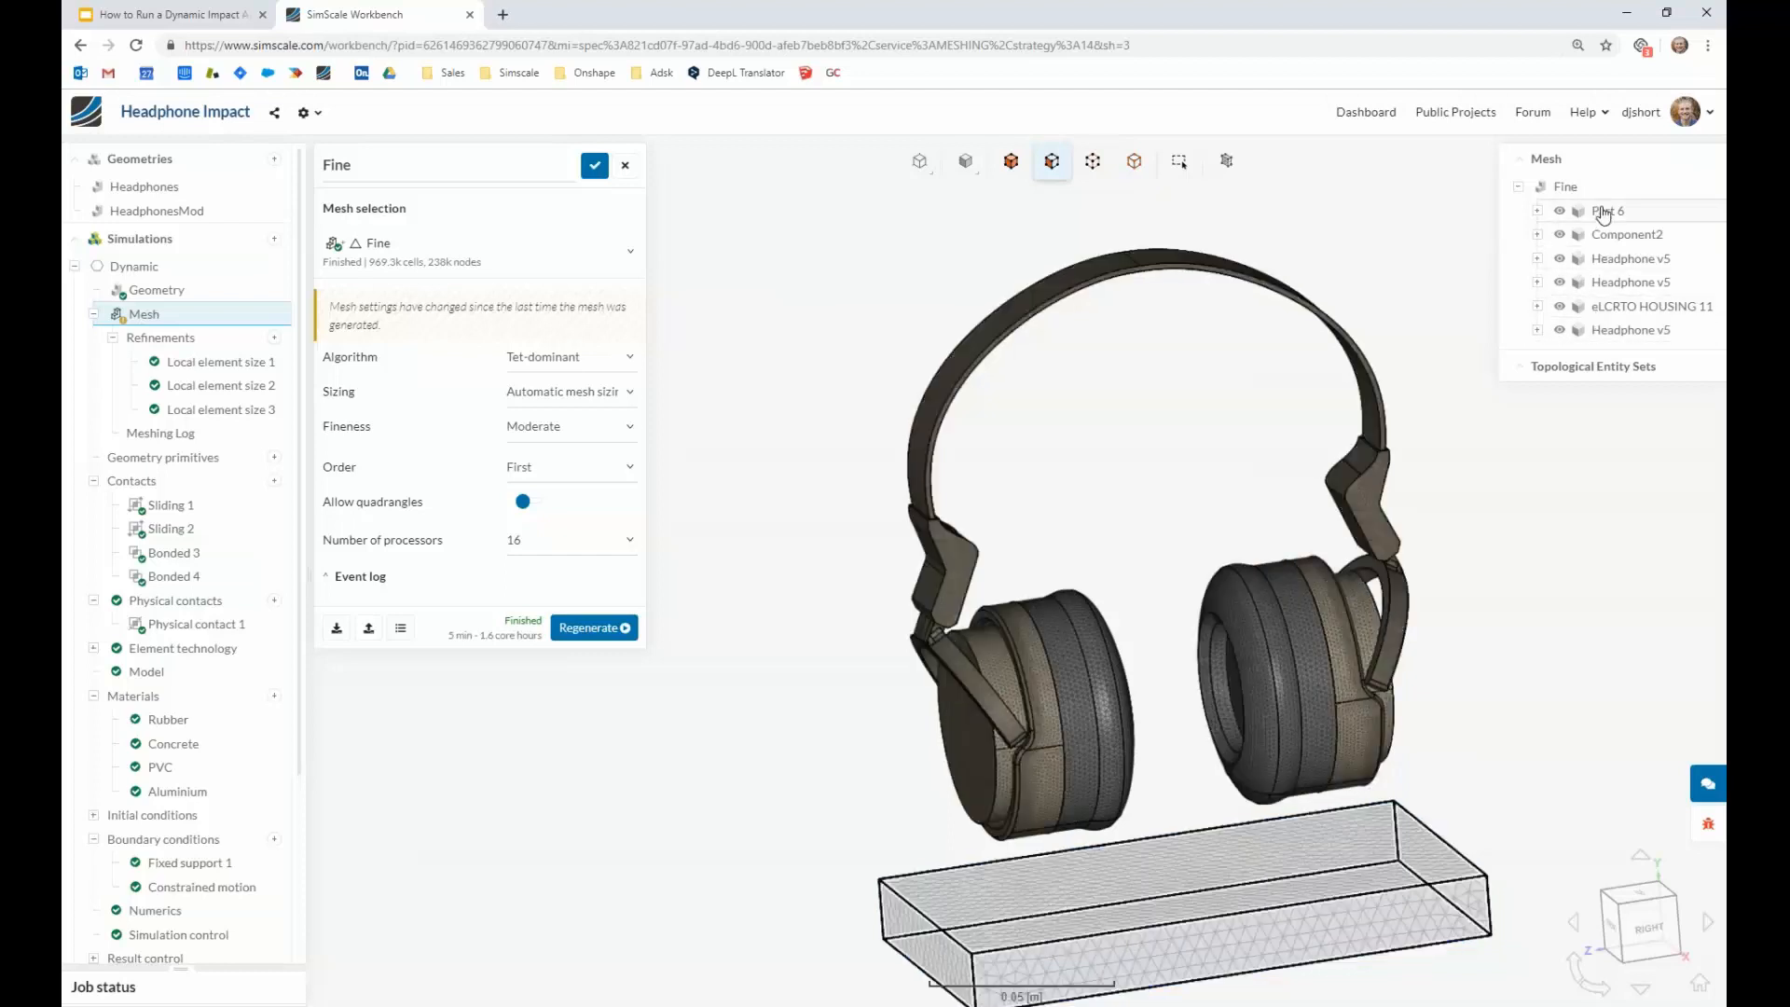
pyautogui.click(1394, 844)
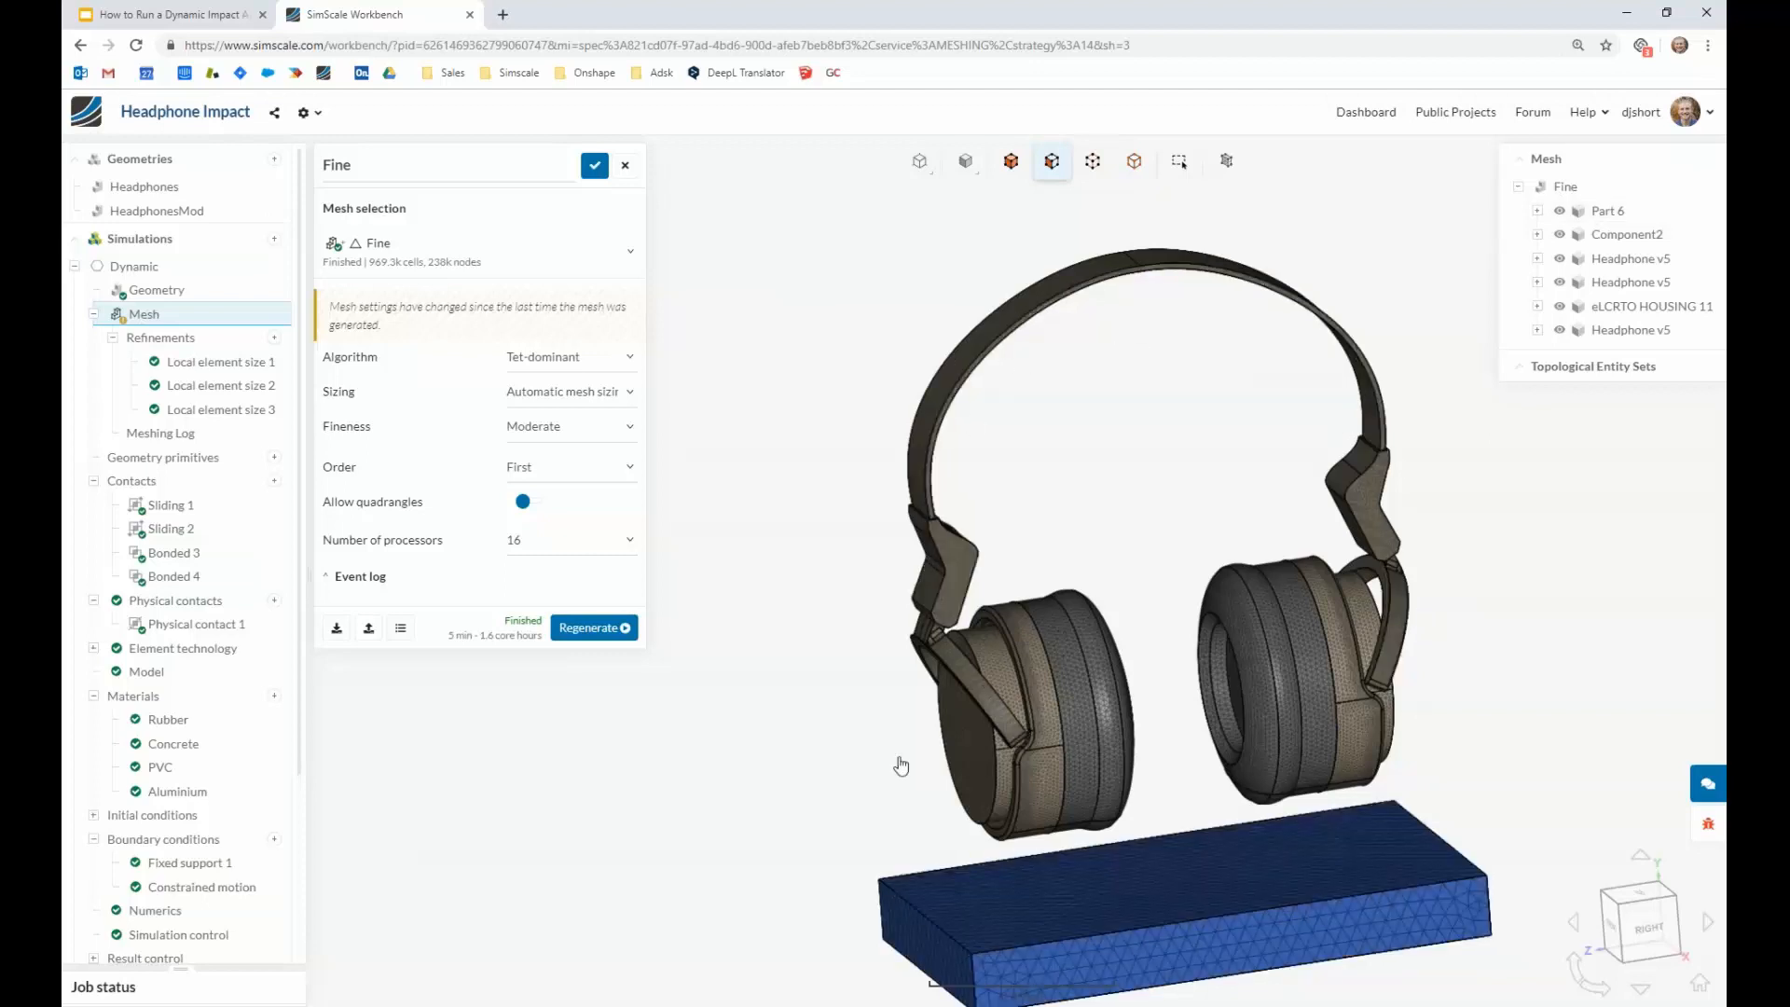
pyautogui.moveTo(887, 744); pyautogui.dragTo(855, 737)
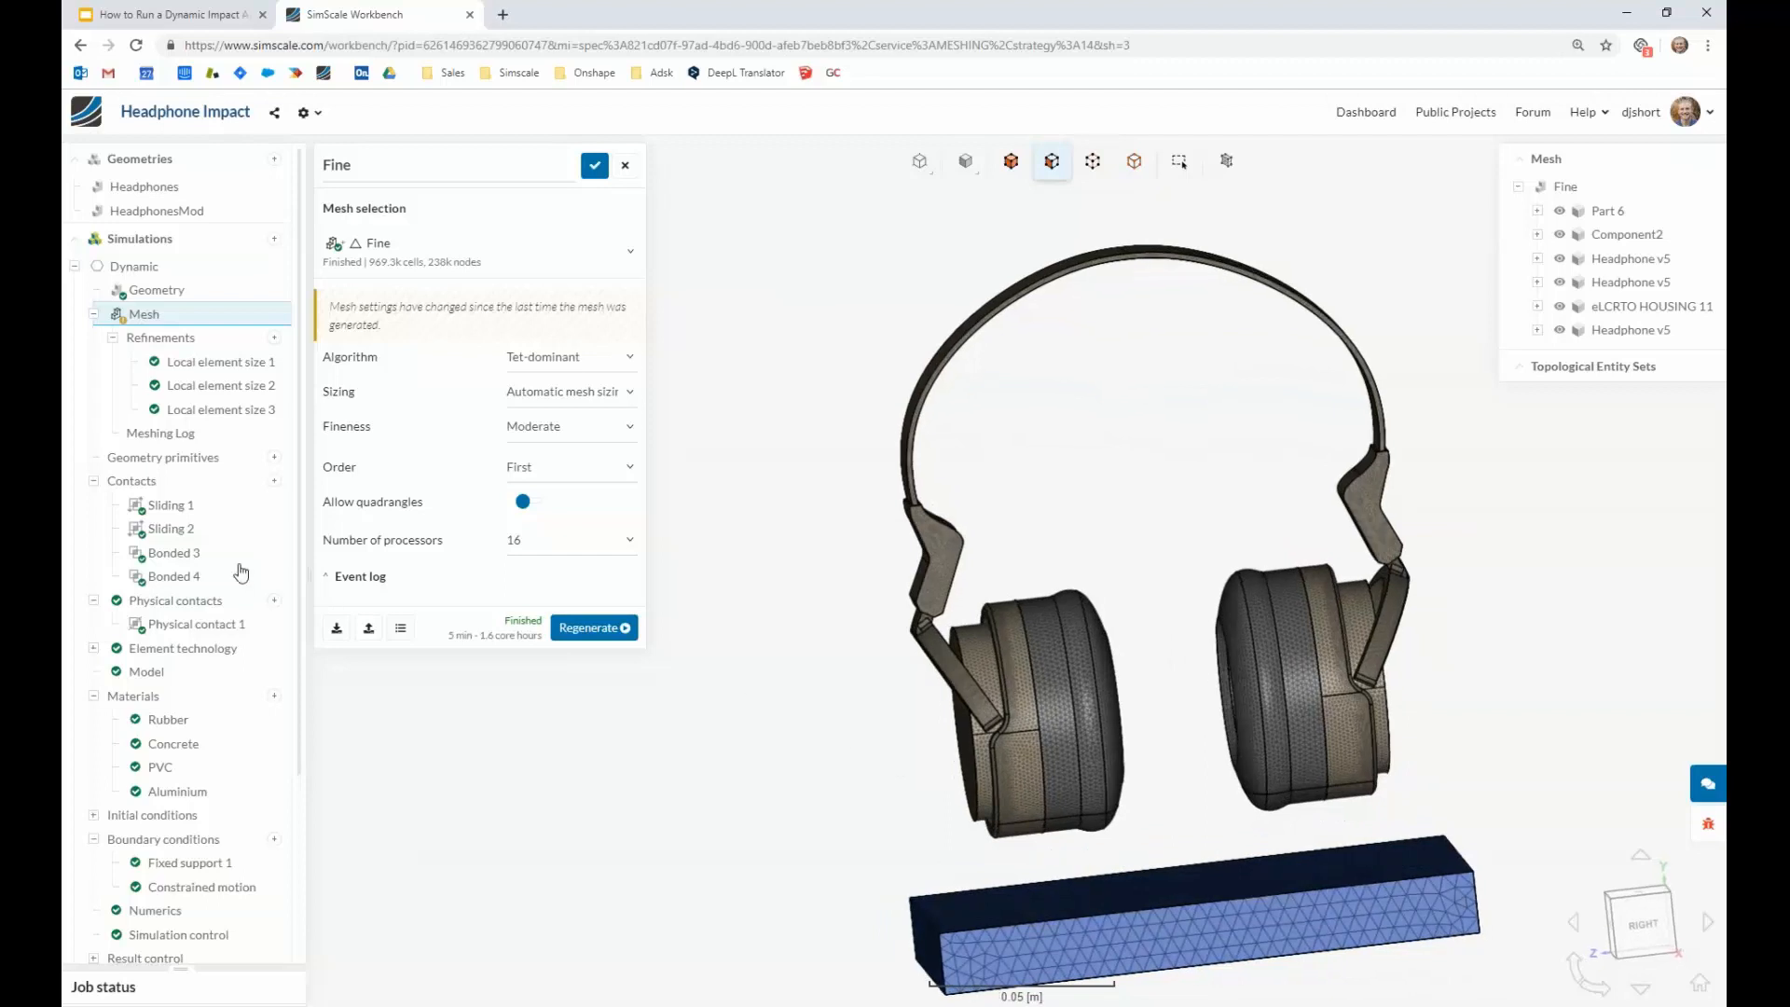
pyautogui.click(213, 558)
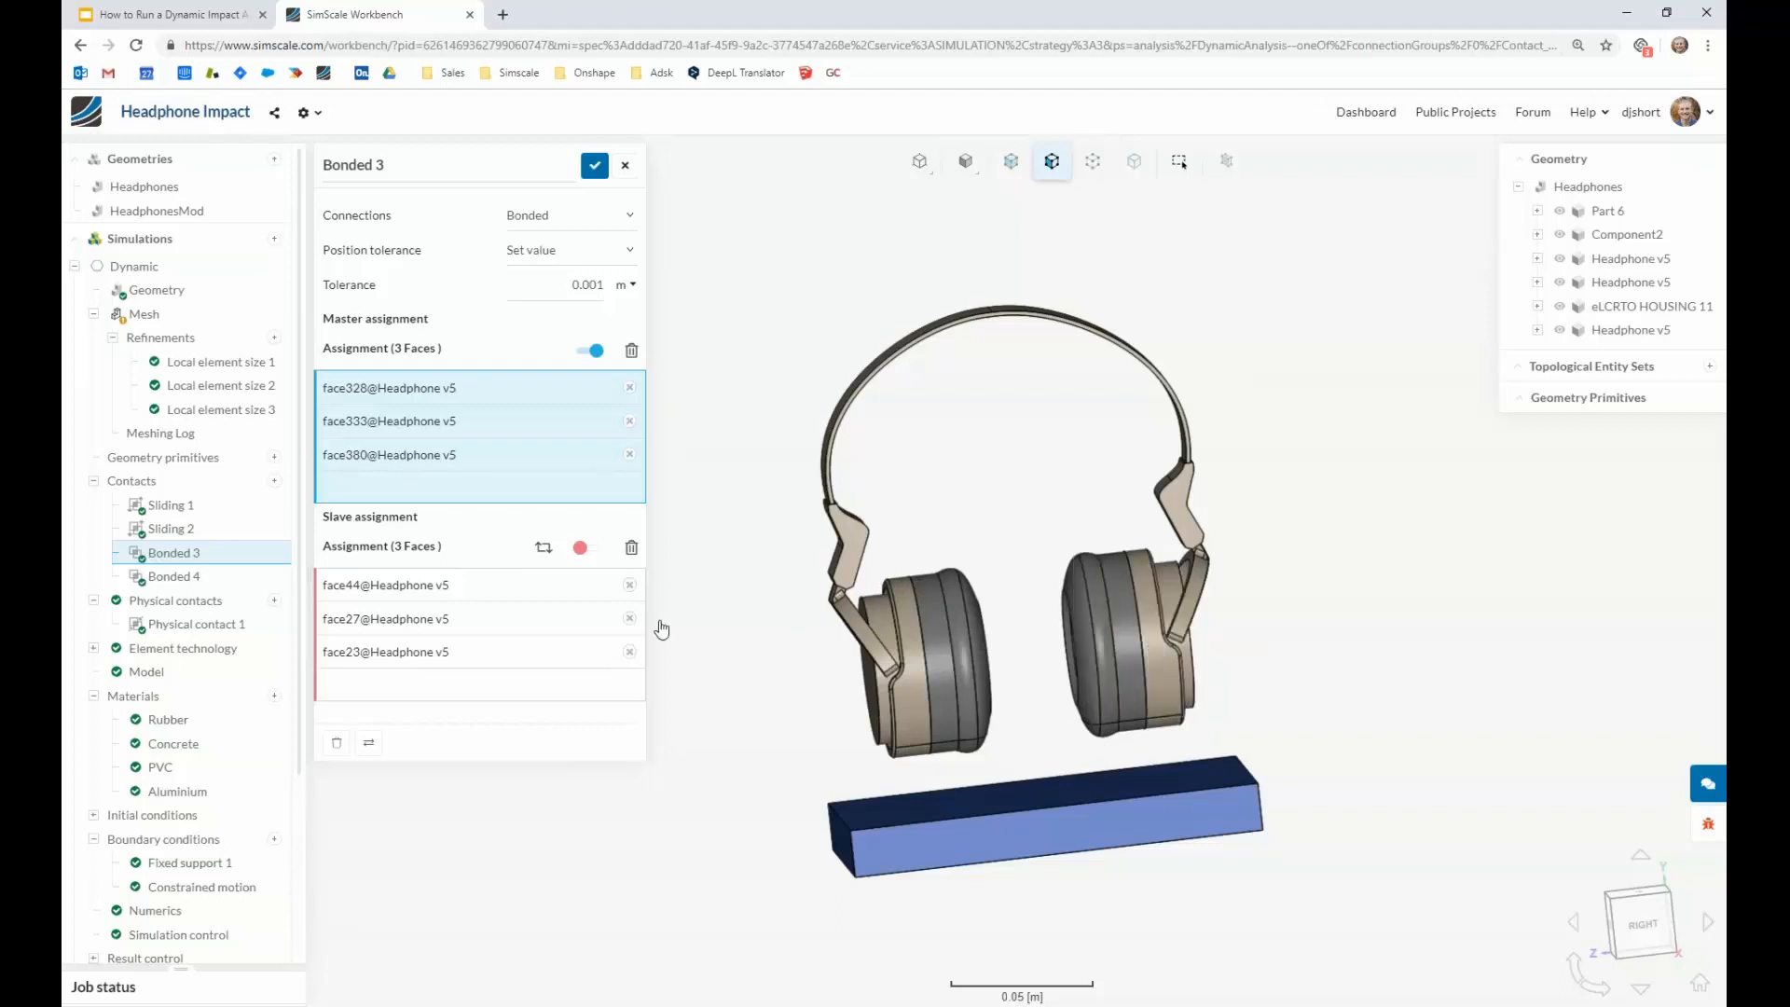
pyautogui.moveTo(722, 611); pyautogui.dragTo(734, 605)
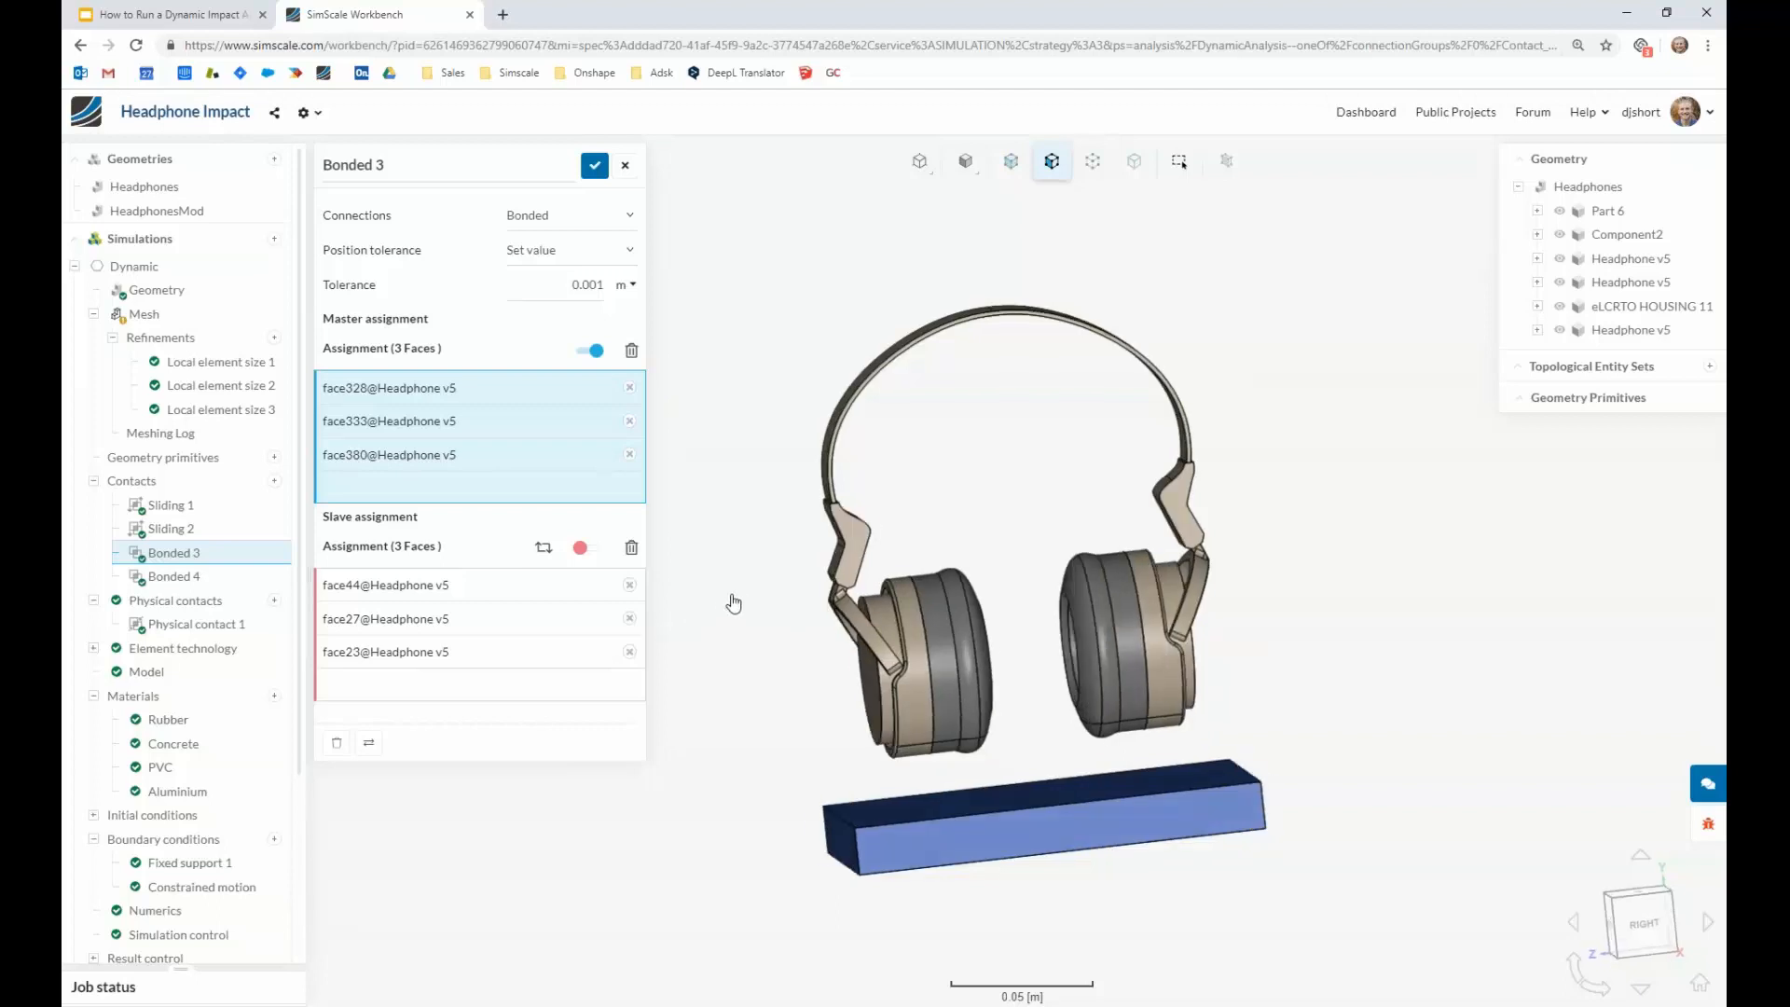
pyautogui.click(181, 514)
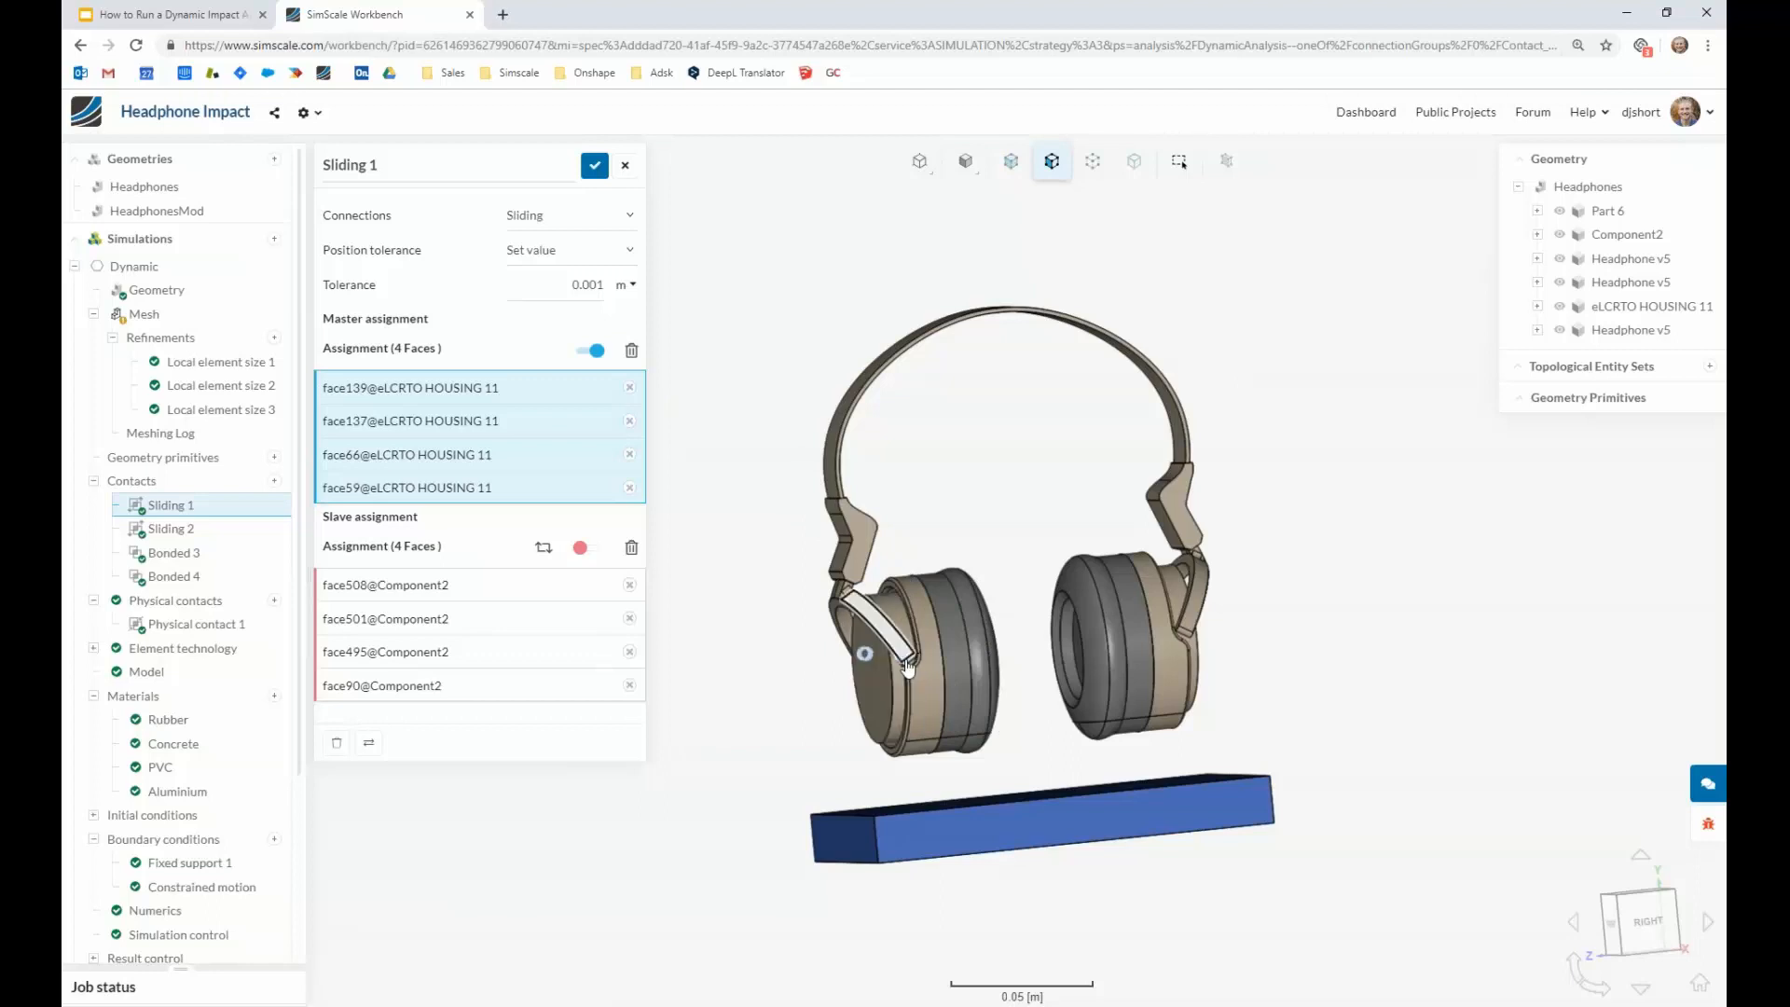
pyautogui.click(186, 534)
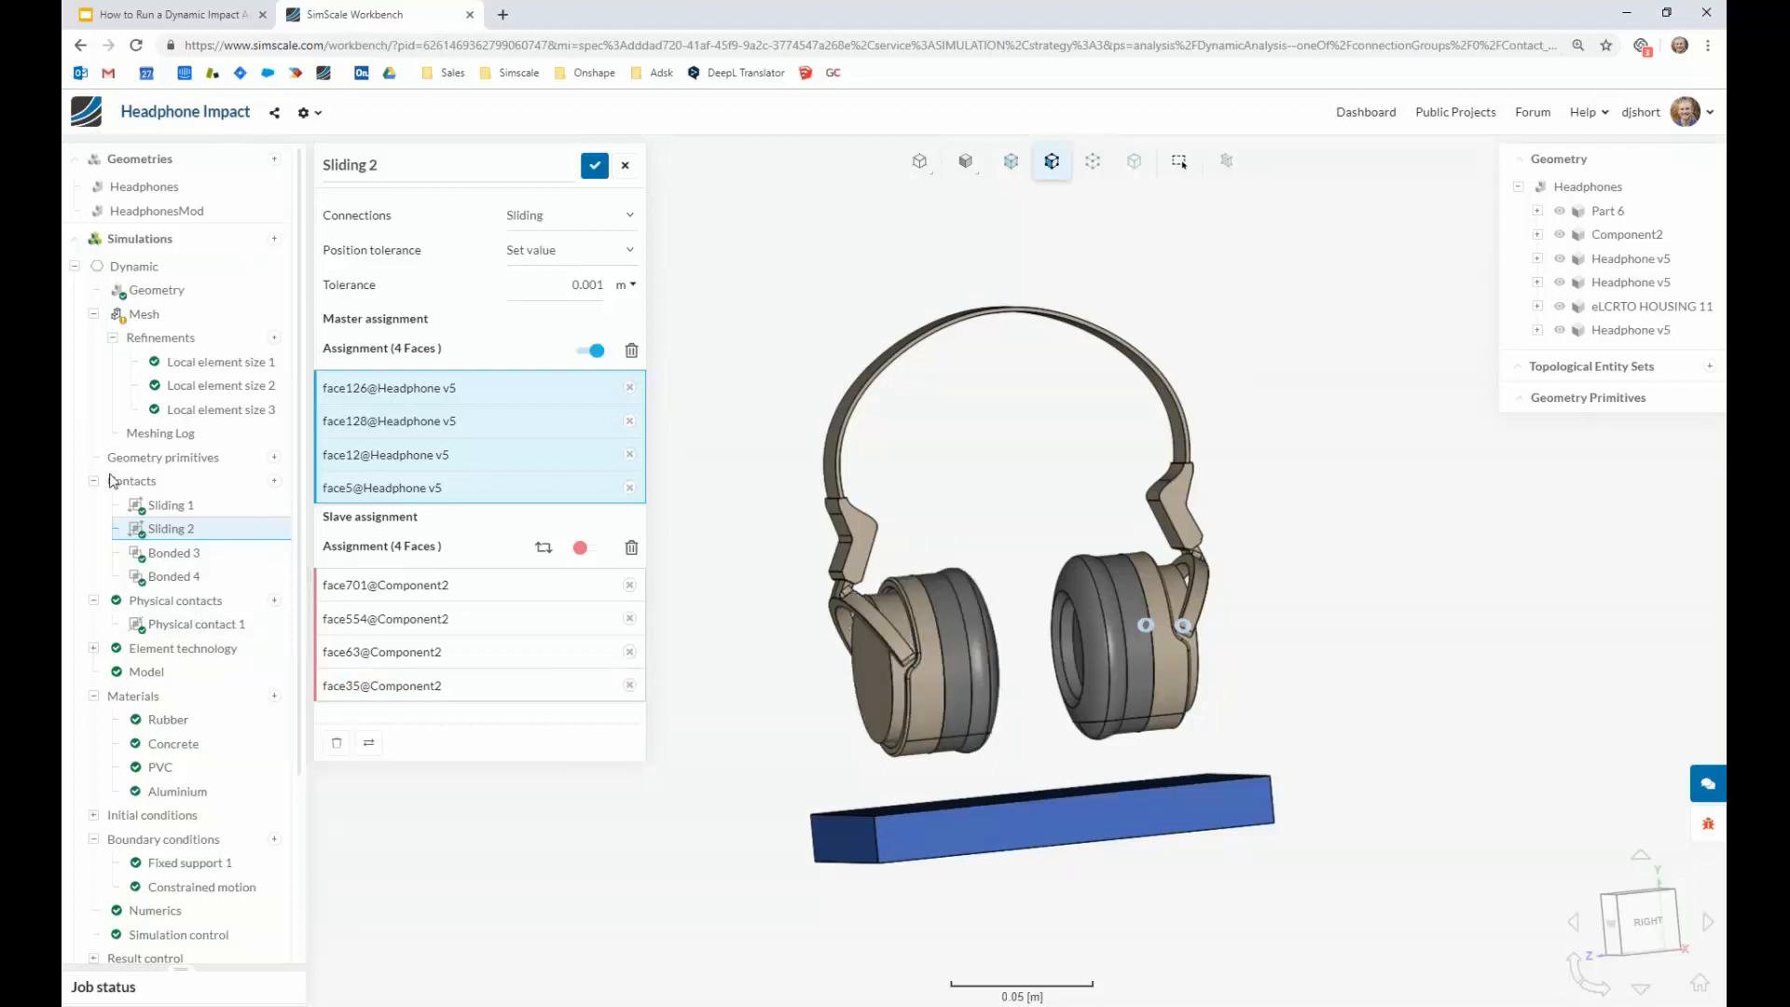
# Examine Physical contact 1, checking its master face on the block and its slave faces beneath the ear cups.
pyautogui.click(210, 625)
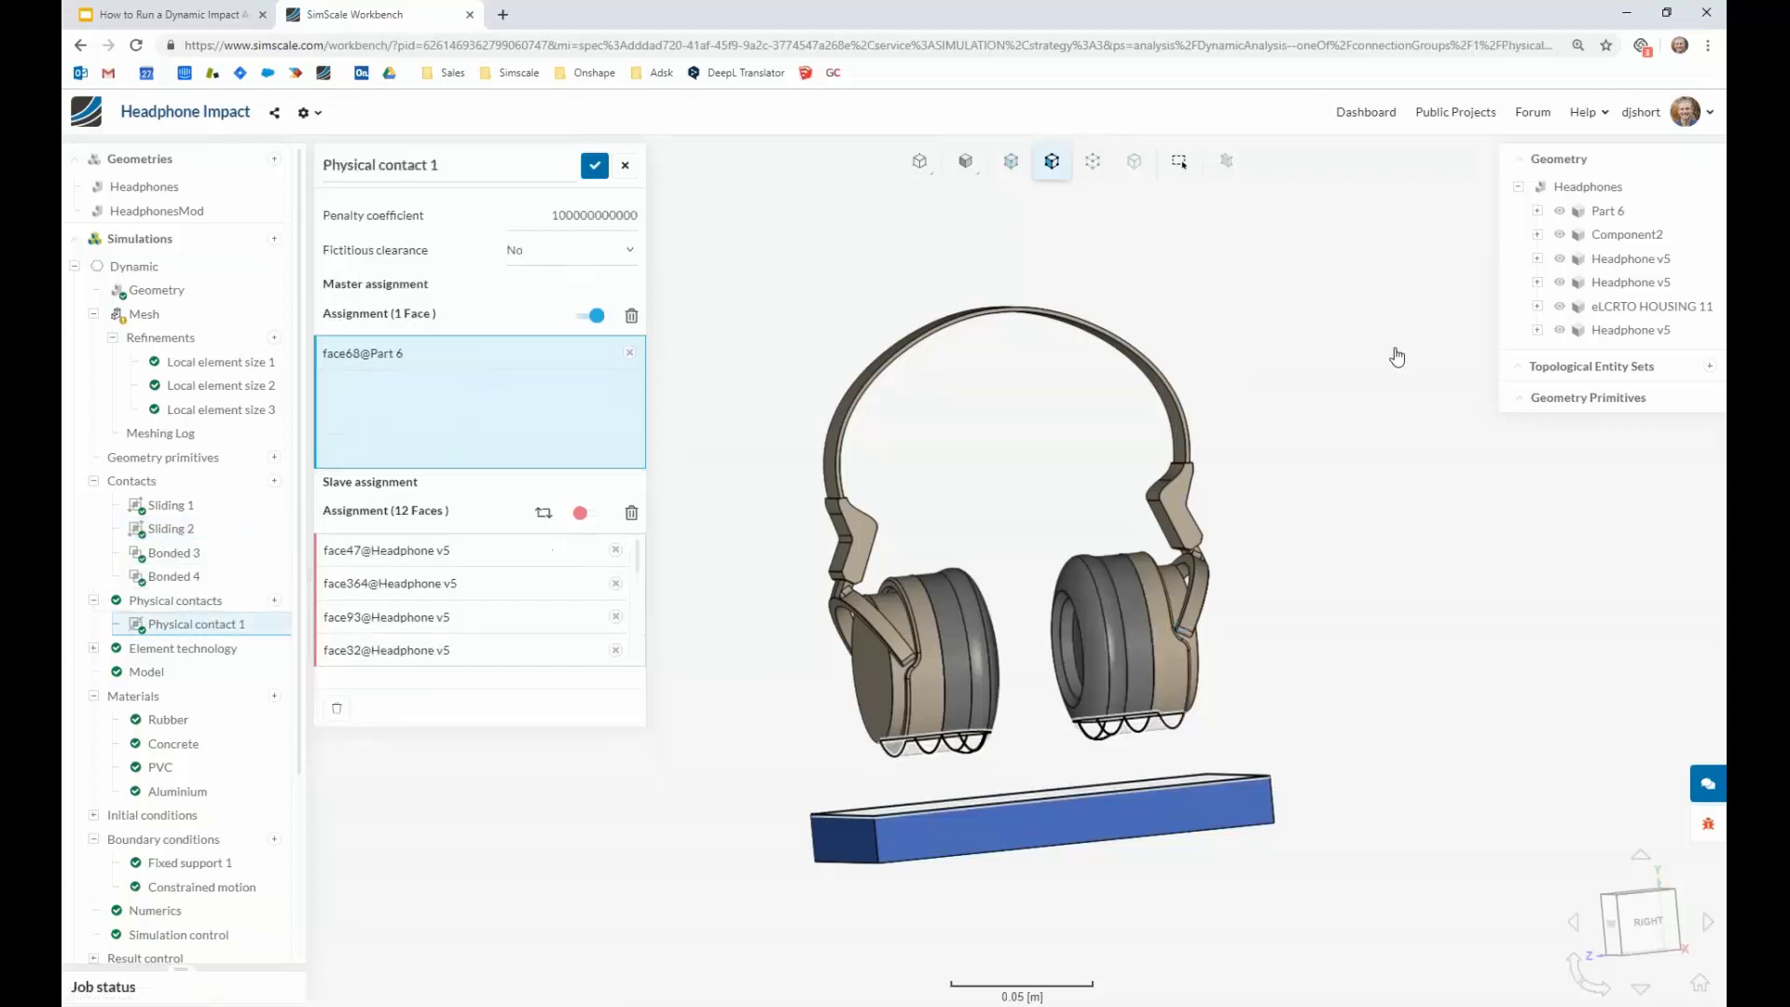
pyautogui.moveTo(1256, 437); pyautogui.dragTo(1203, 631)
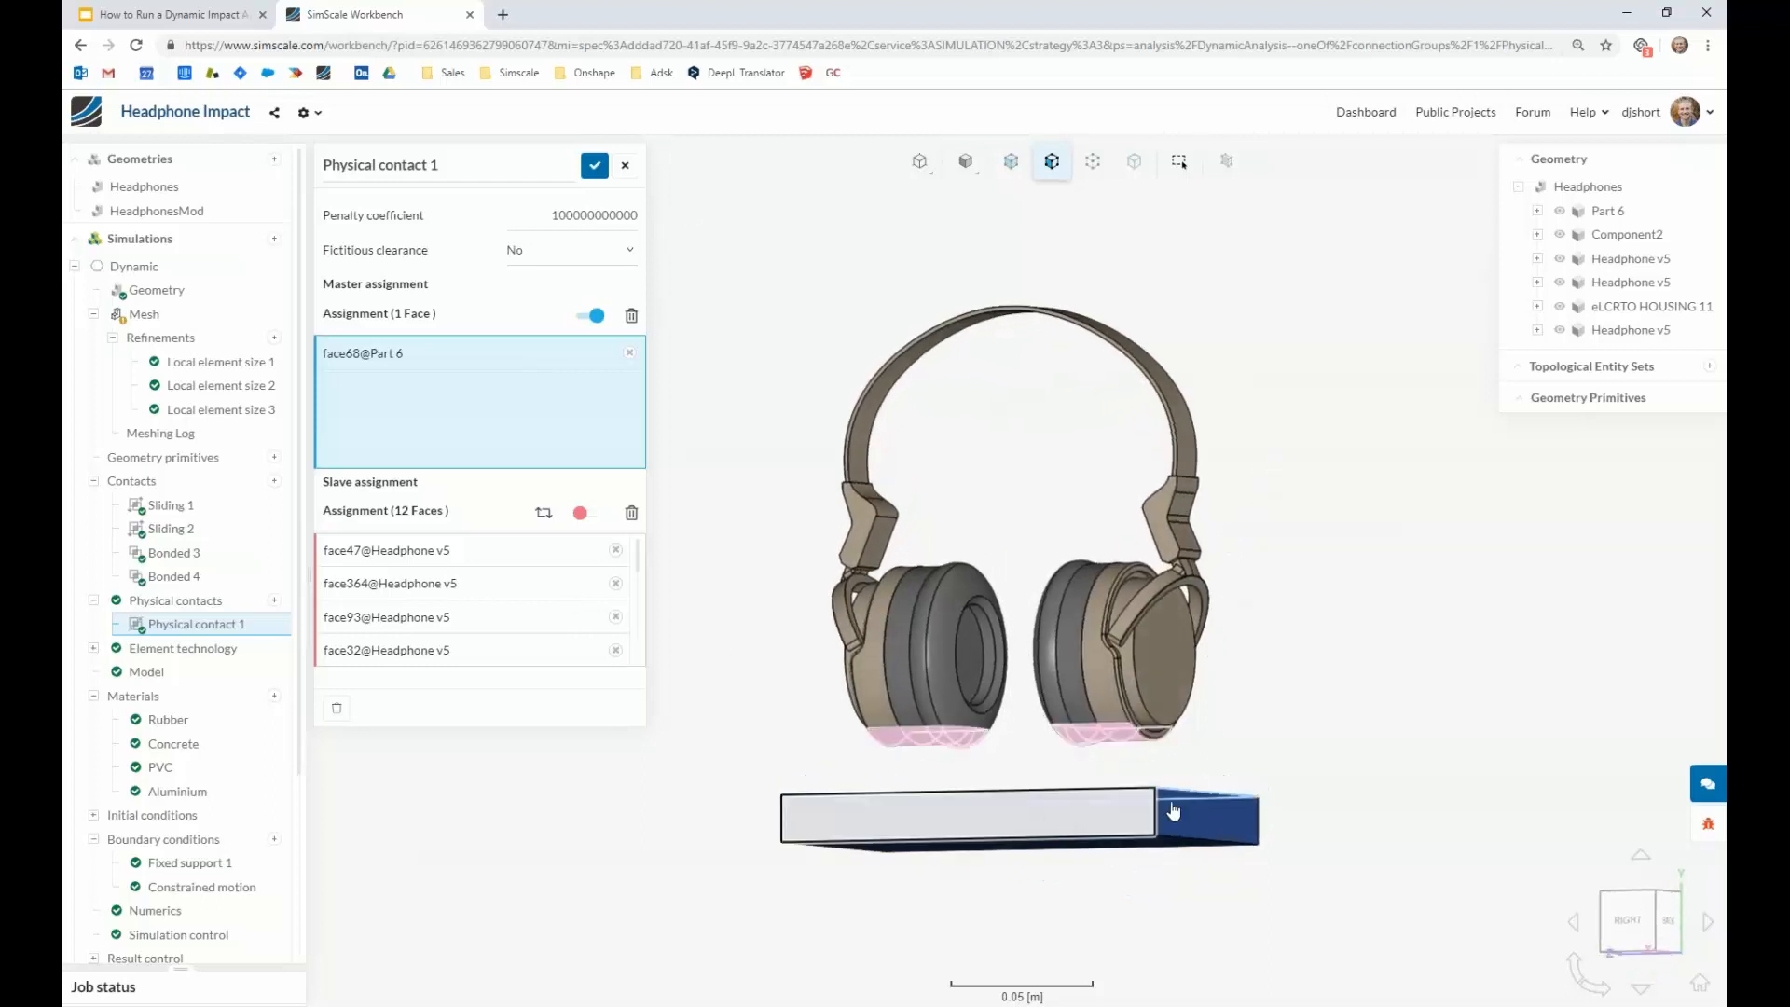
pyautogui.moveTo(1225, 798); pyautogui.dragTo(1059, 795)
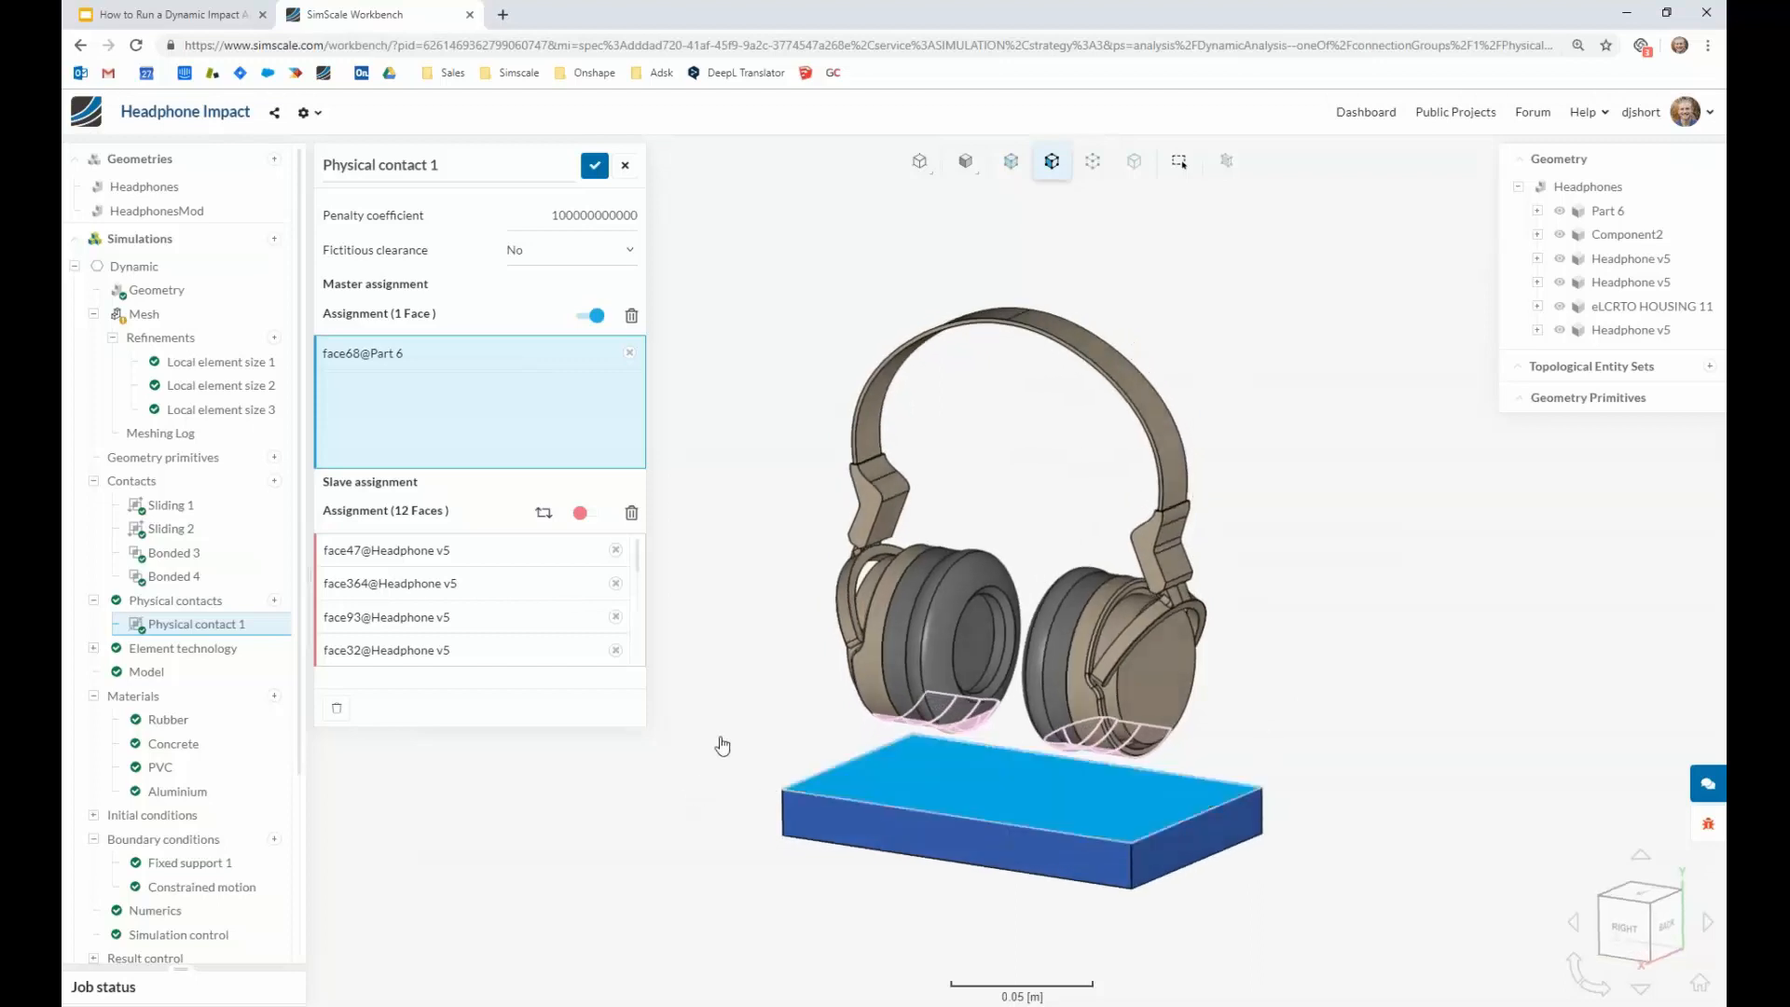
pyautogui.moveTo(724, 743); pyautogui.dragTo(743, 687)
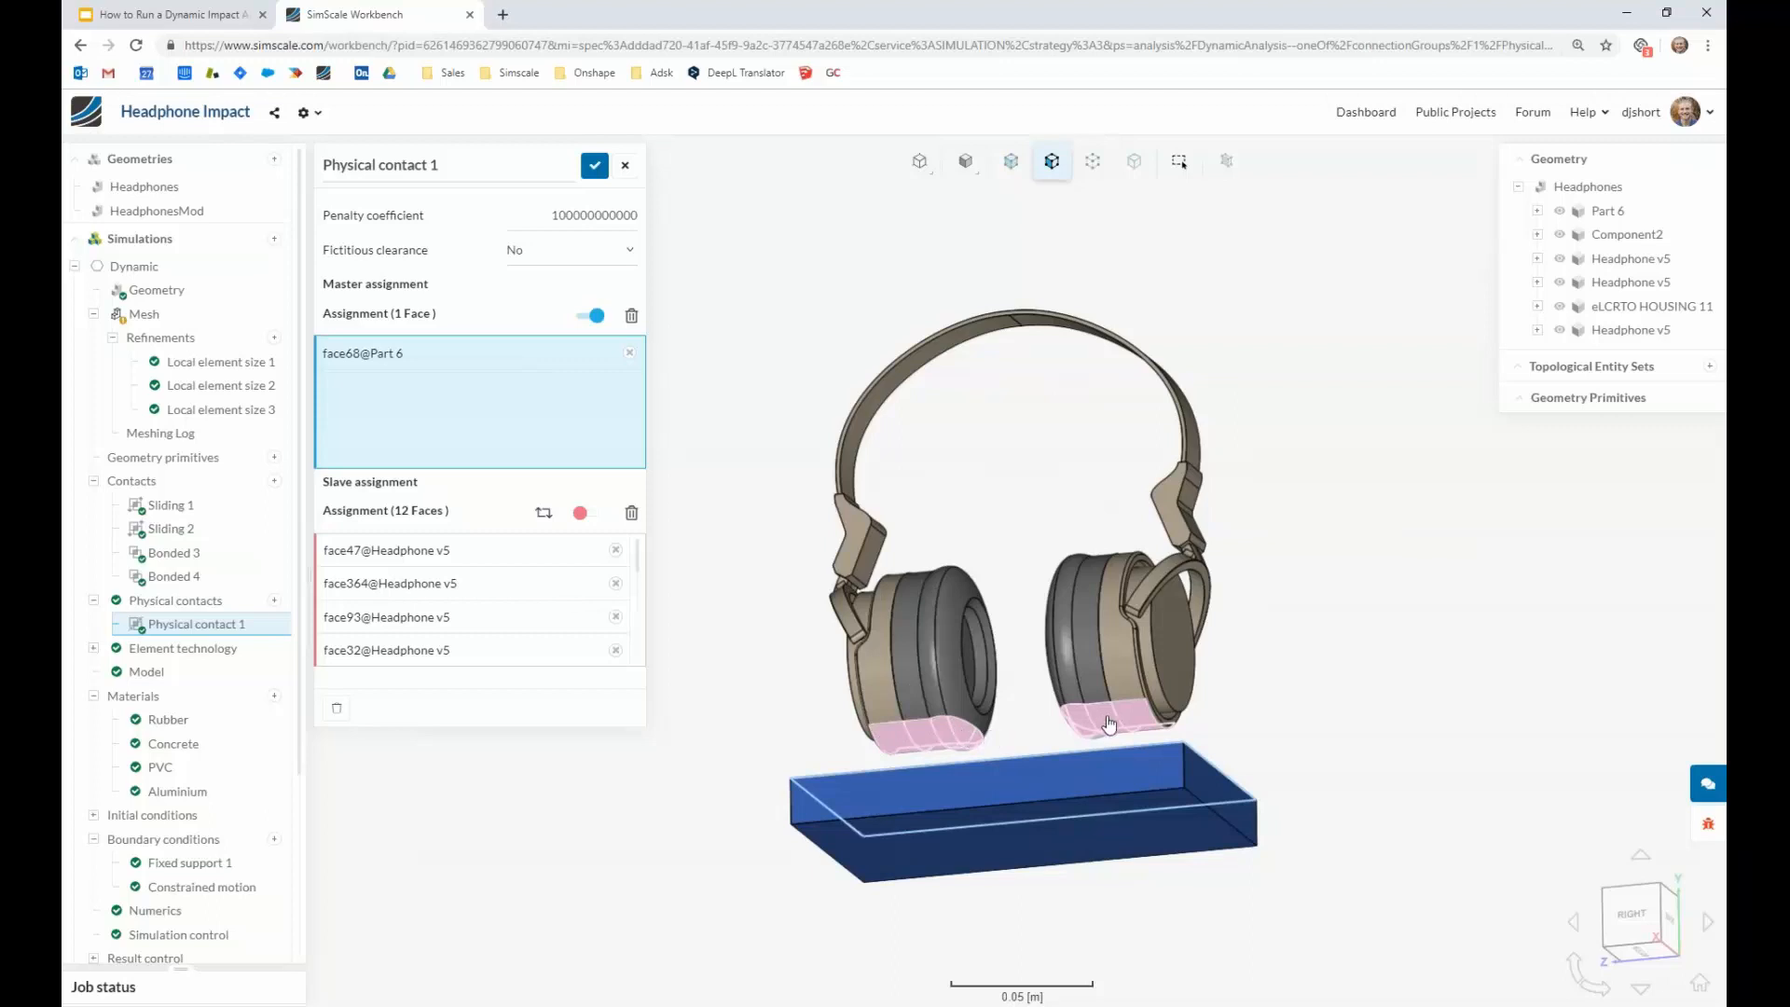
pyautogui.moveTo(1302, 691); pyautogui.dragTo(1307, 787)
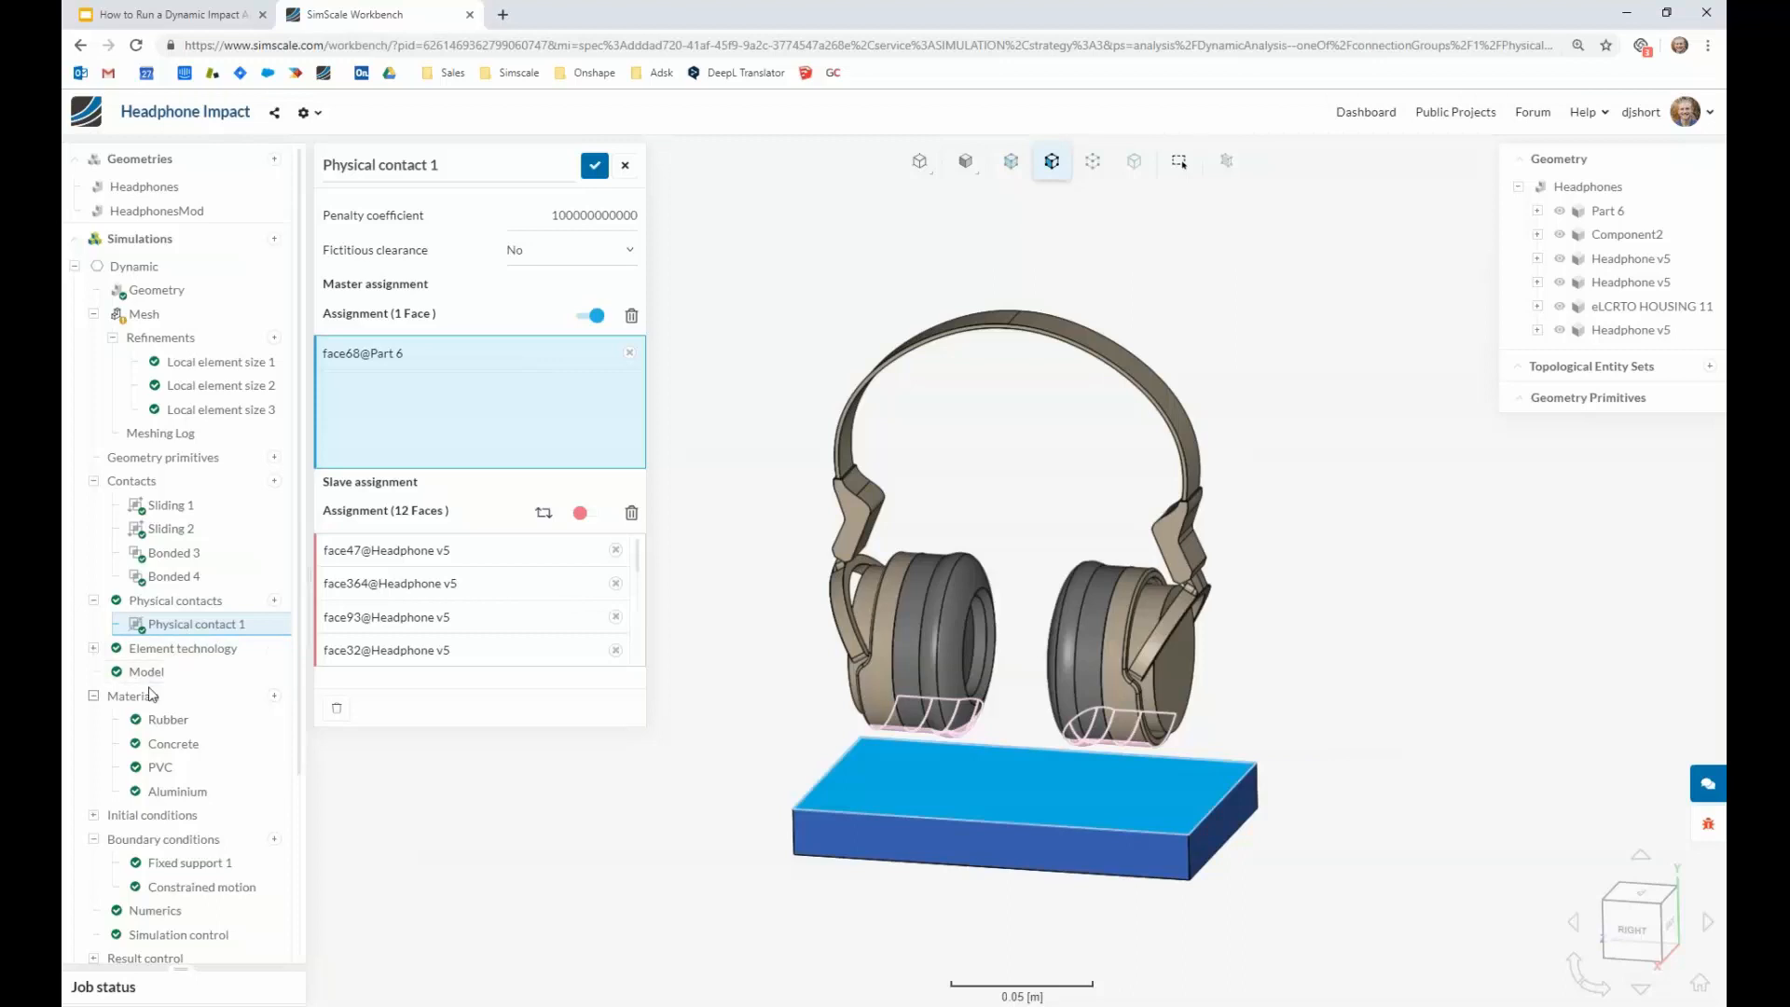
# Review the properties and assigned volumes of the Rubber, Concrete, PVC and Aluminium materials.
pyautogui.scroll(-3, 149, 695)
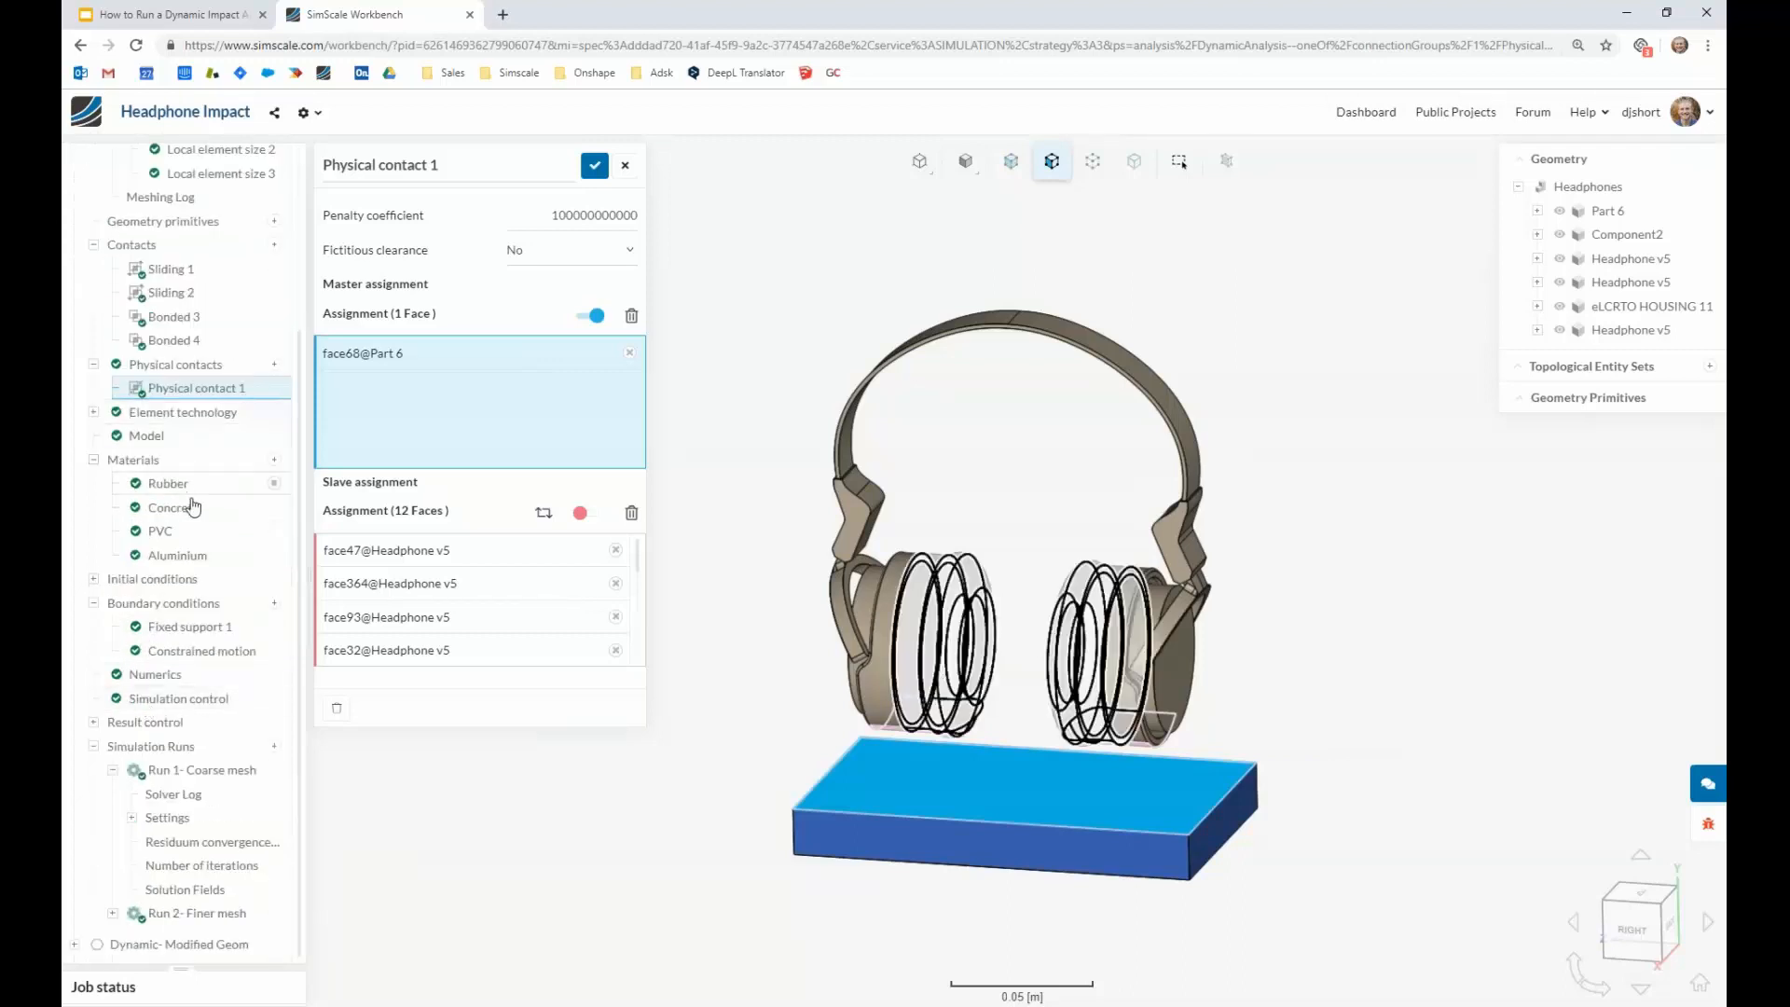
pyautogui.click(191, 486)
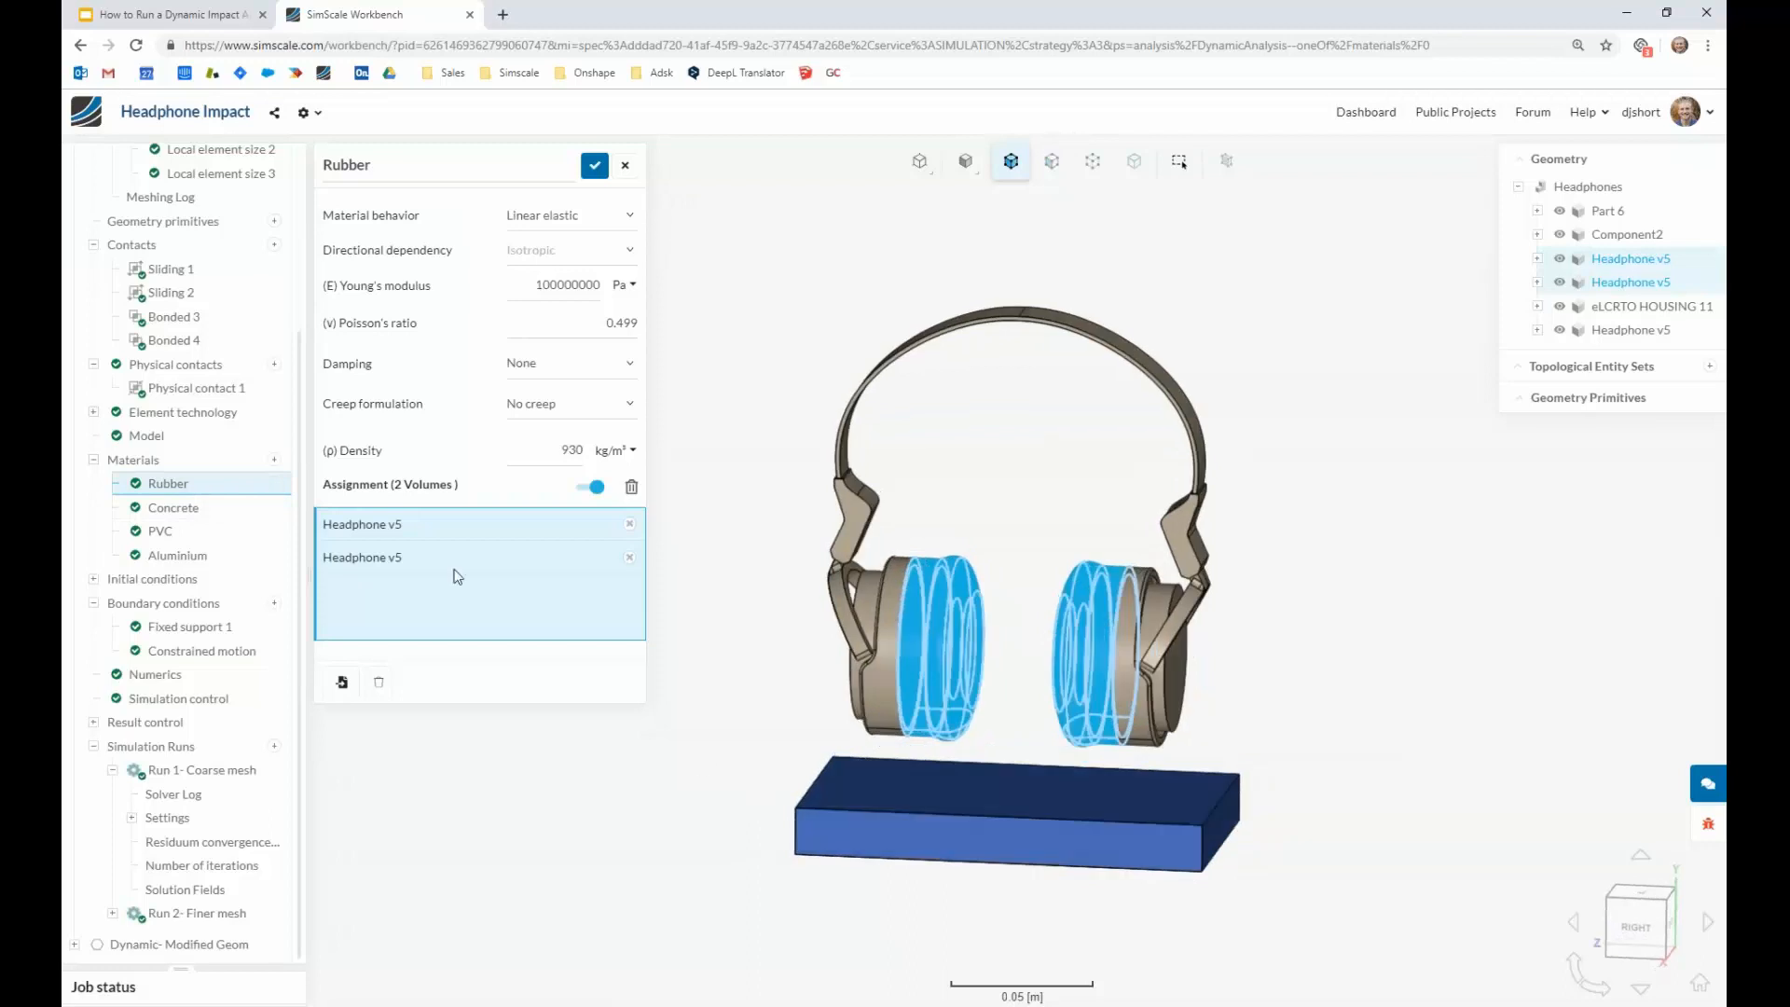
pyautogui.click(184, 509)
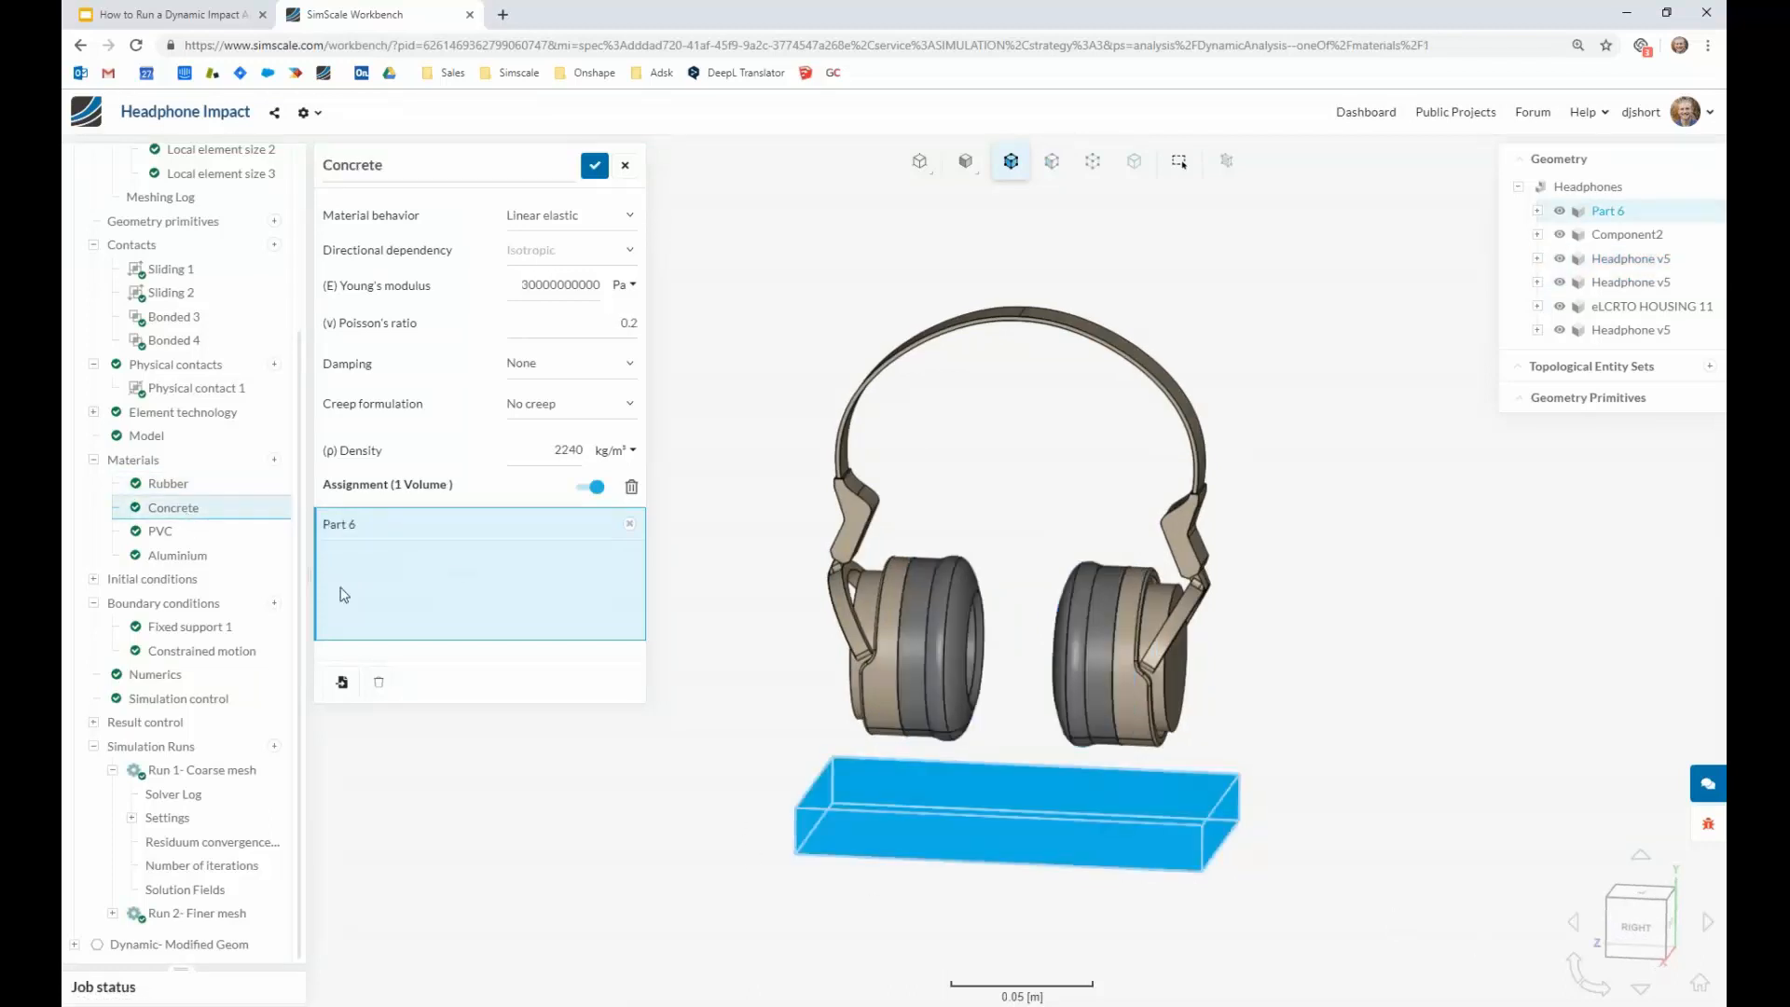
pyautogui.click(171, 531)
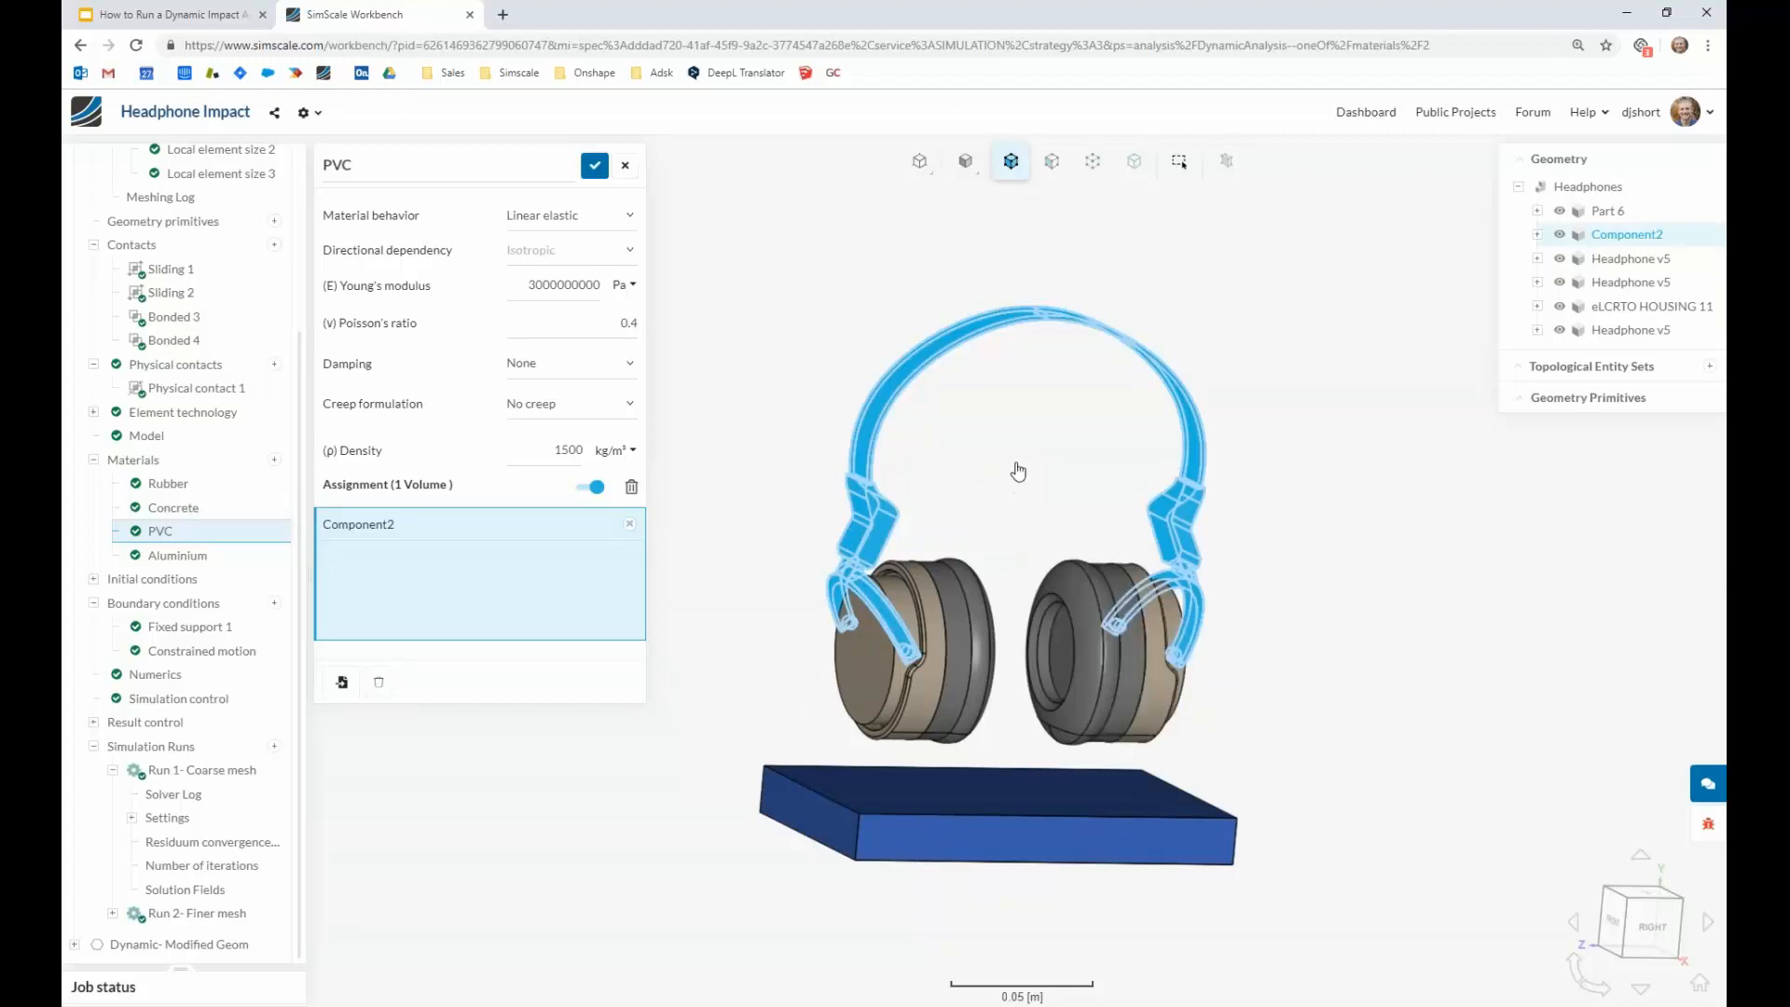
pyautogui.moveTo(729, 473); pyautogui.dragTo(681, 472)
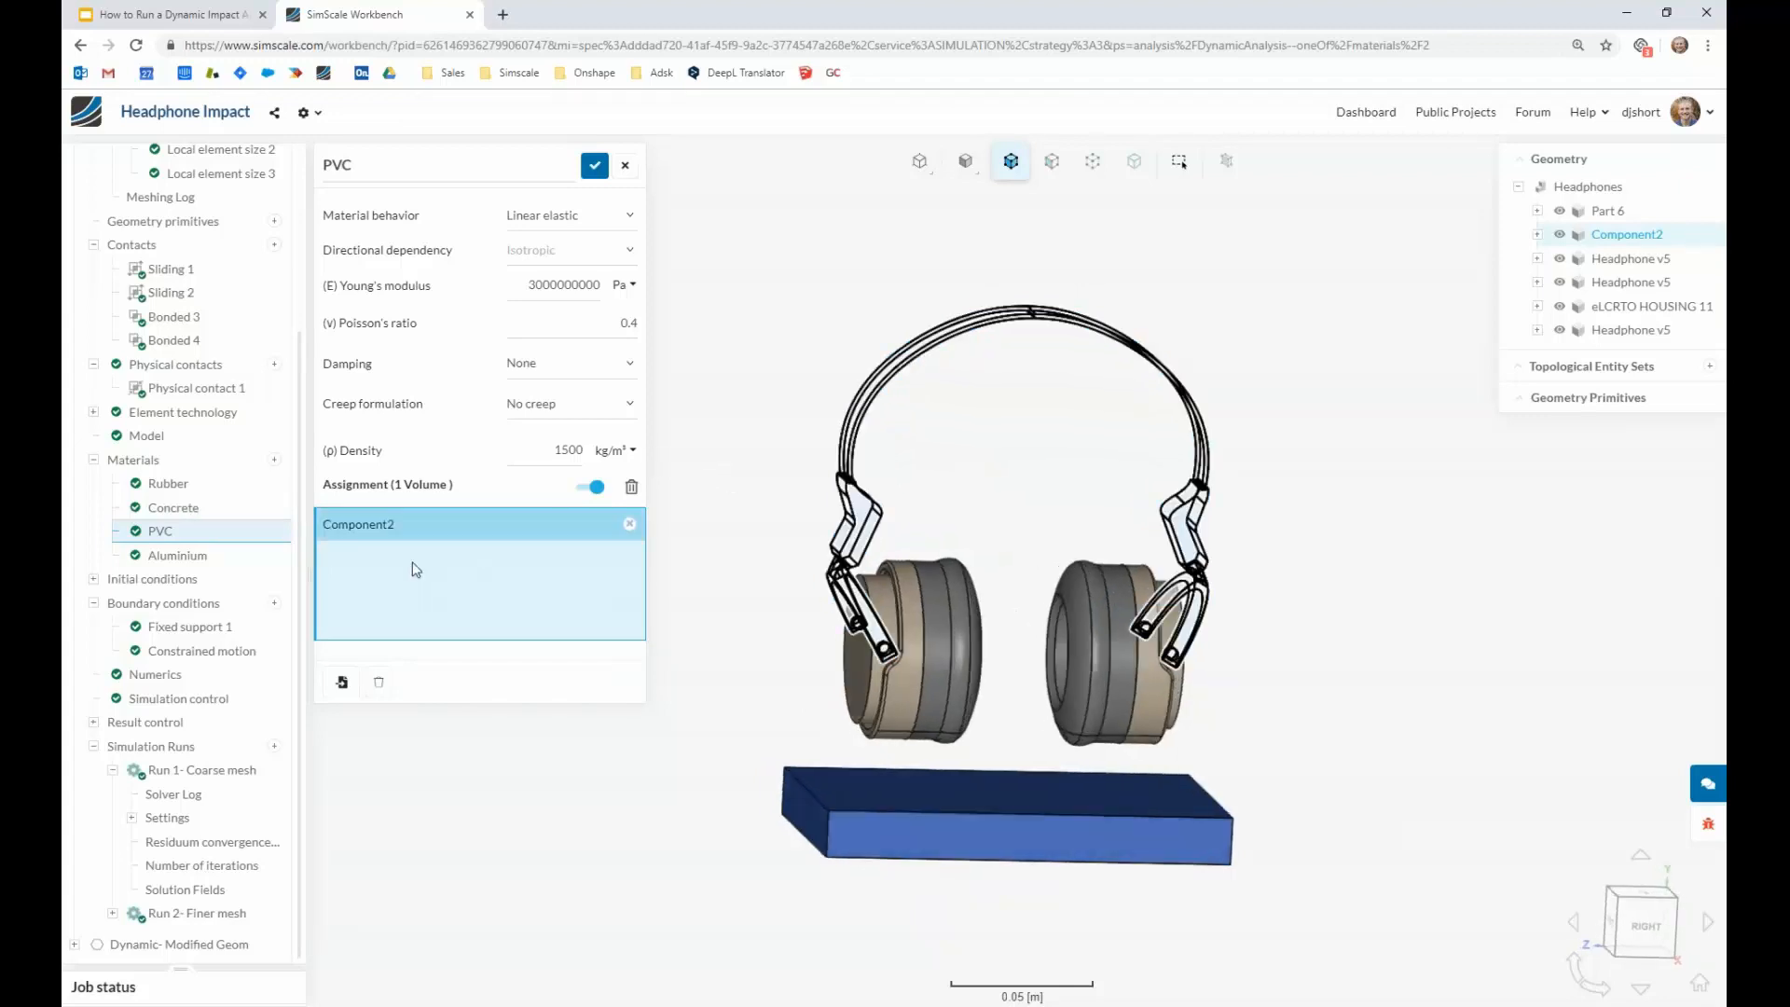
pyautogui.click(218, 565)
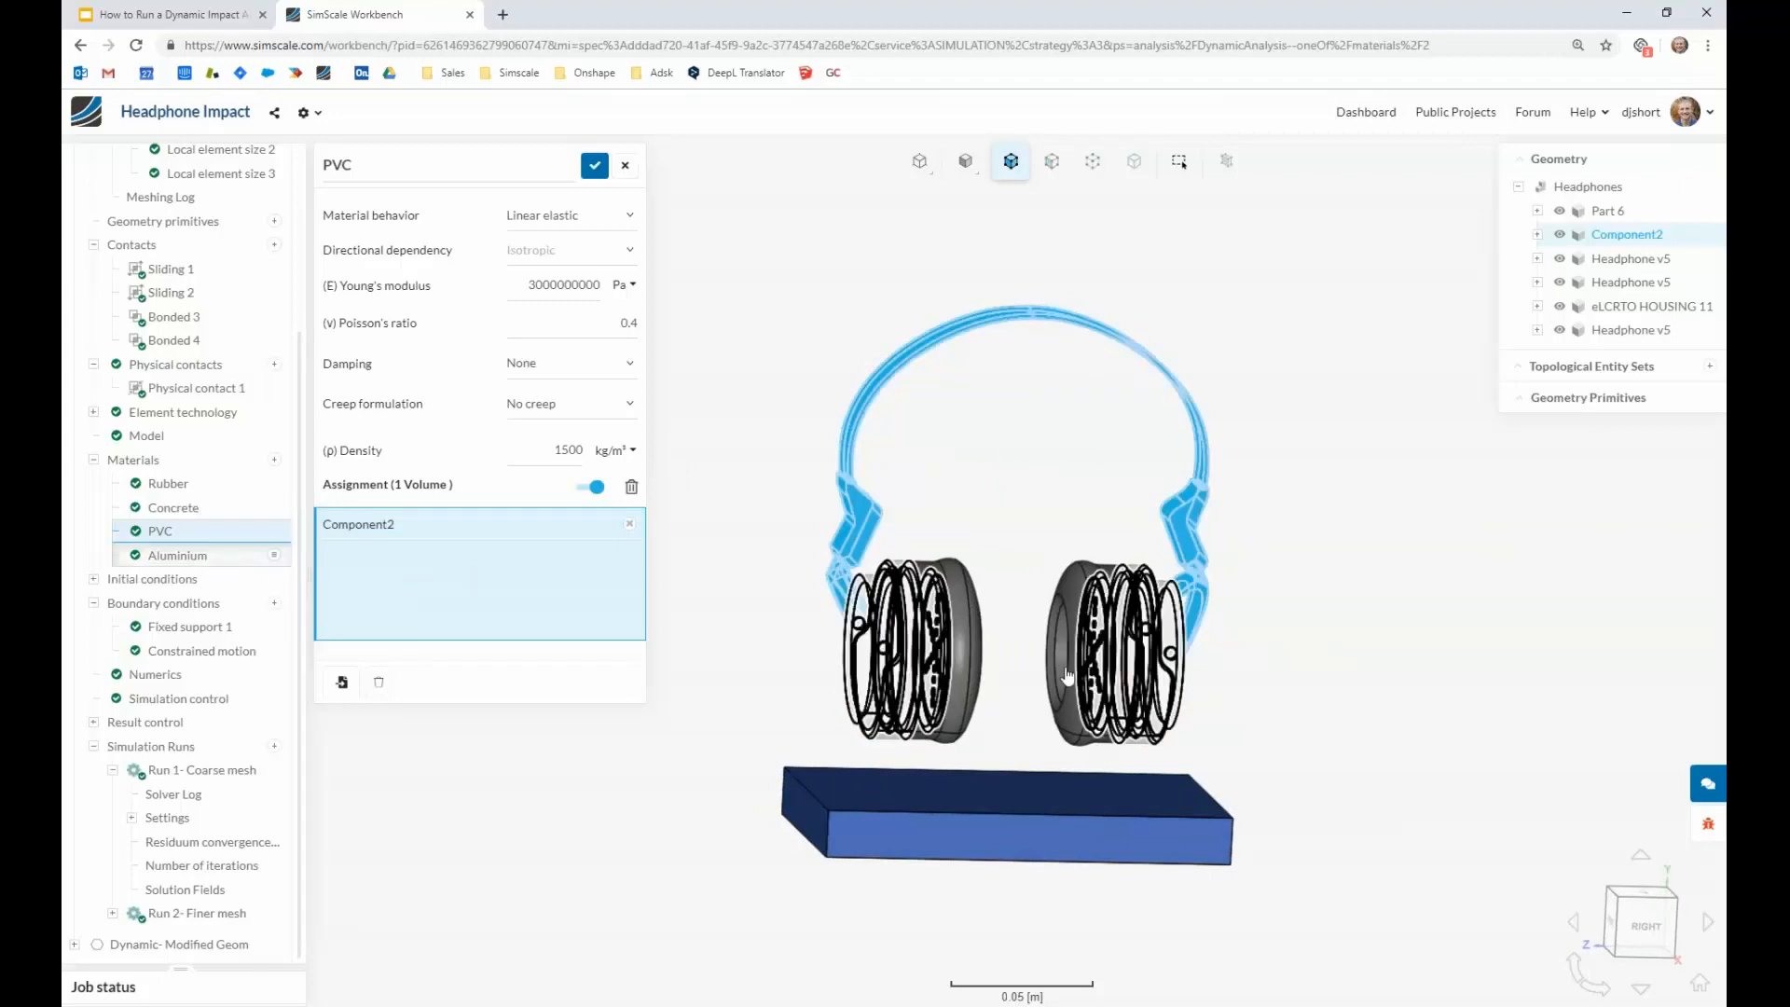
pyautogui.moveTo(1471, 640); pyautogui.dragTo(1255, 654)
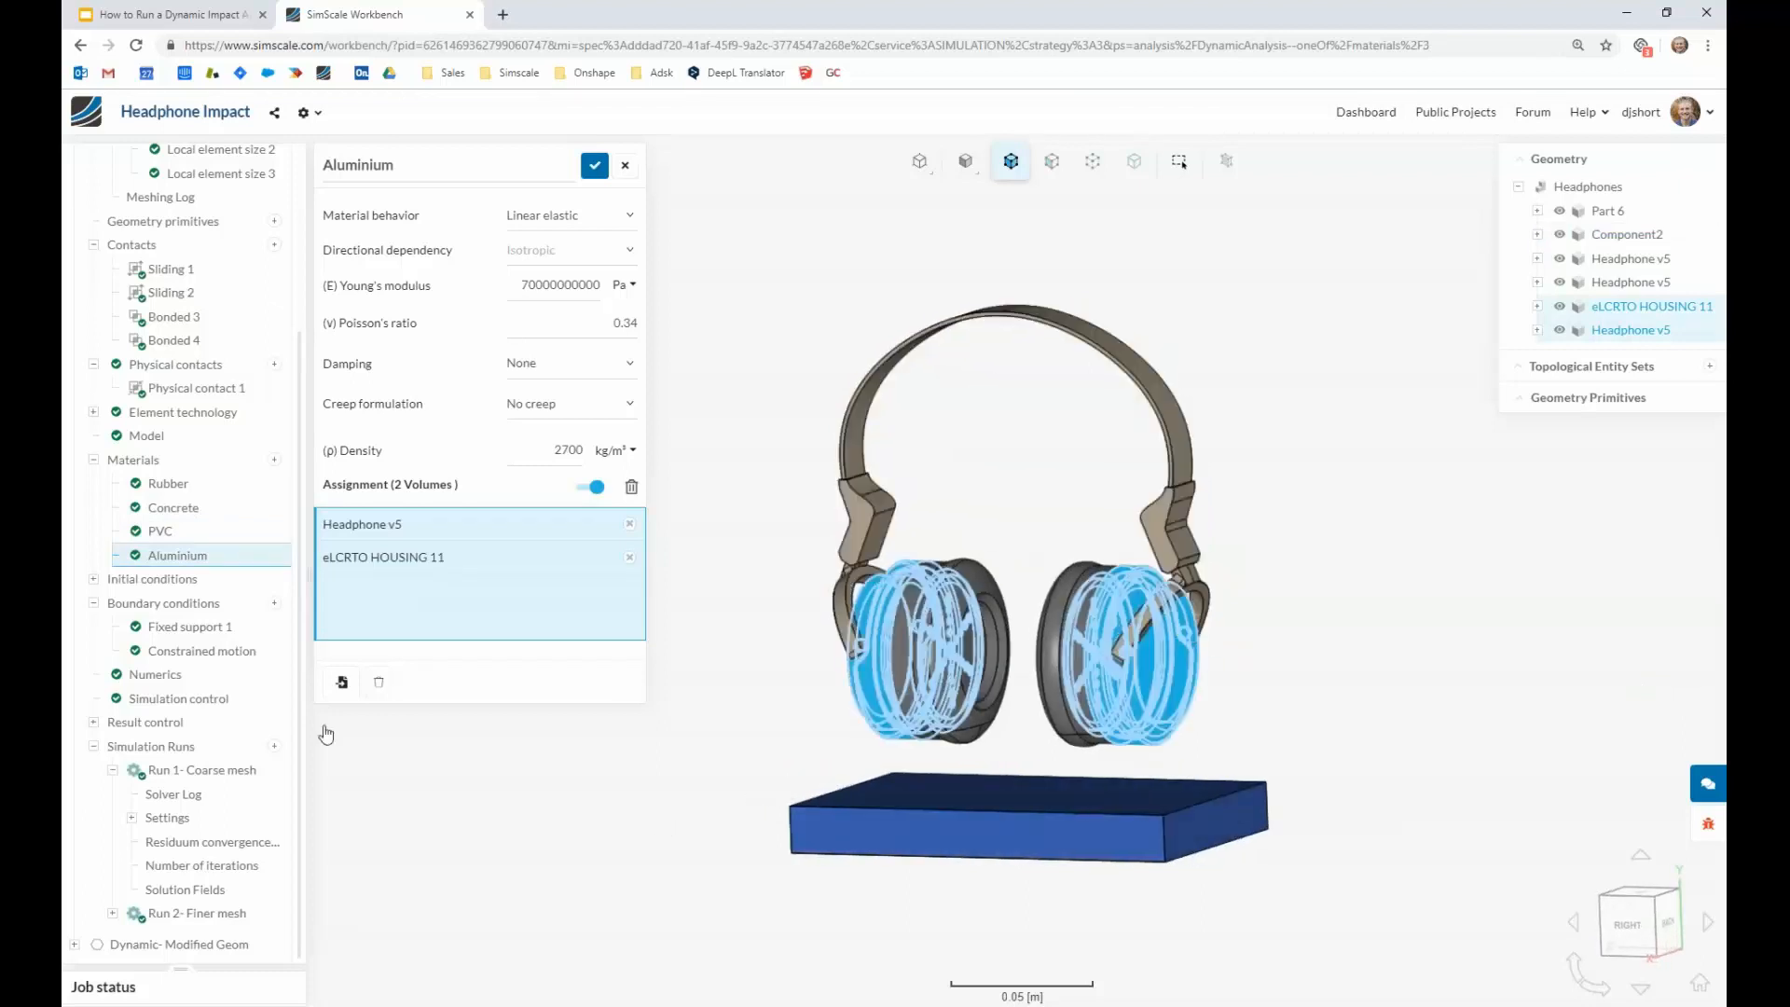
# Review the initial velocity condition Subdomain 1, checking its velocity components and the headphone volumes assigned to it.
pyautogui.click(201, 632)
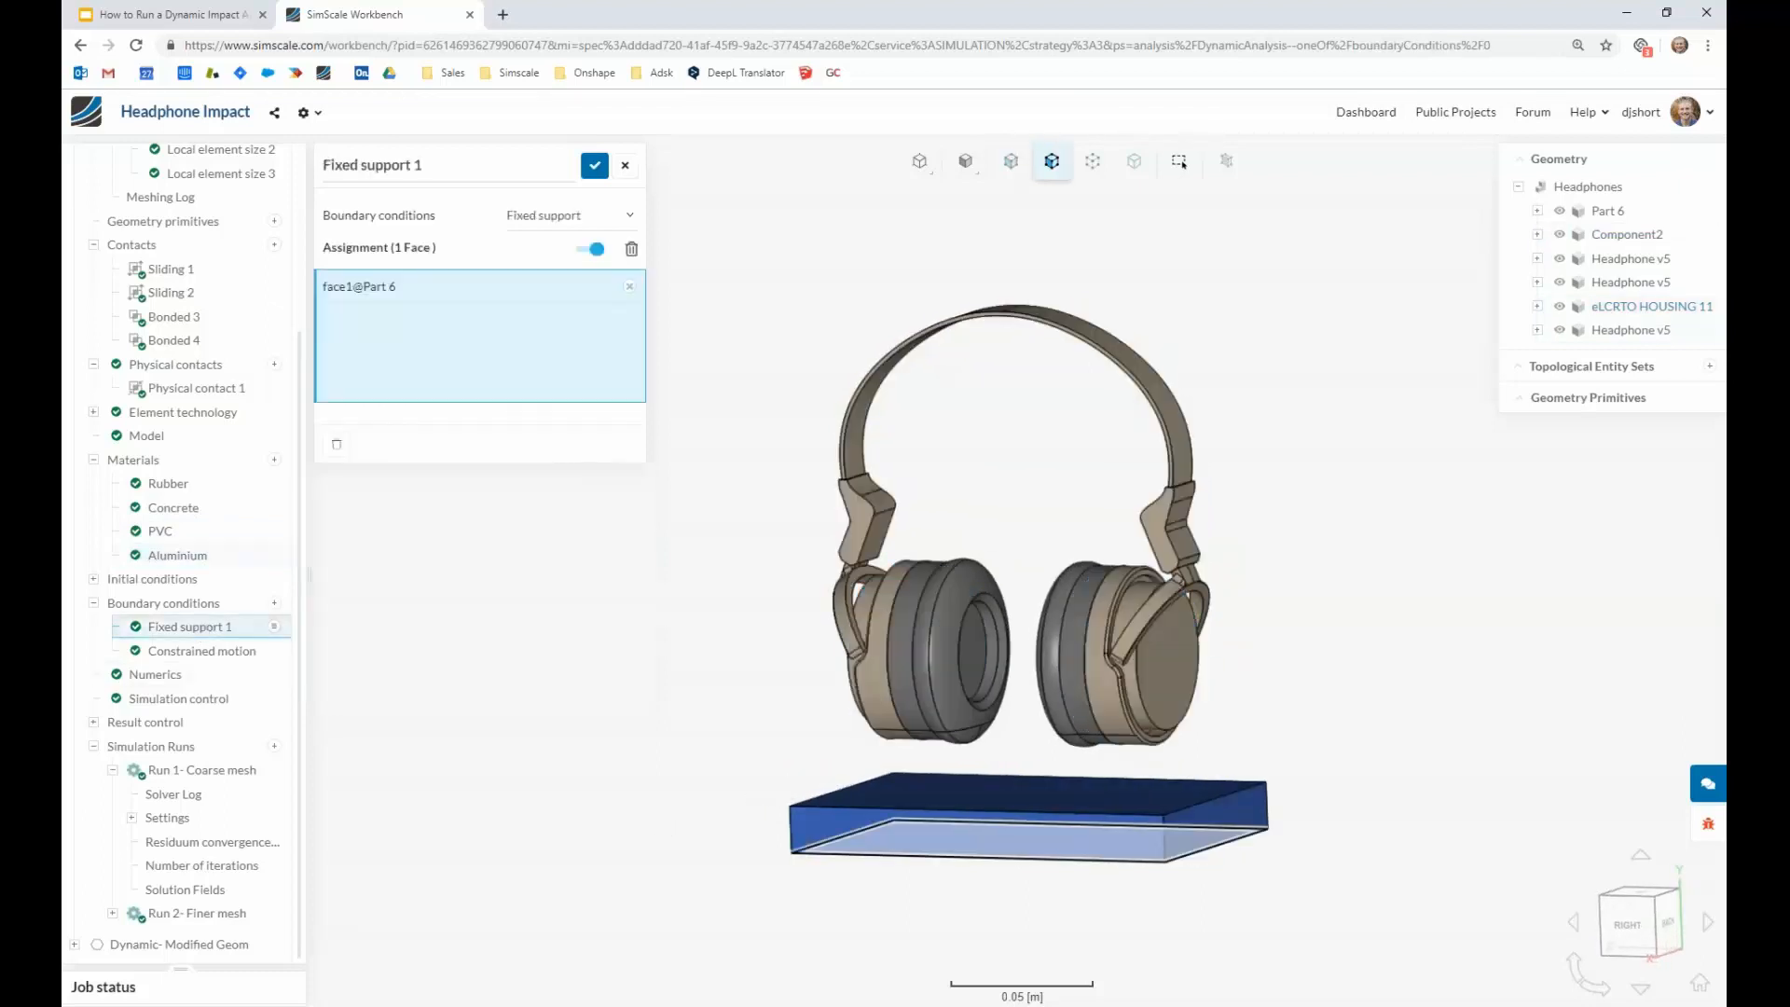
pyautogui.click(93, 580)
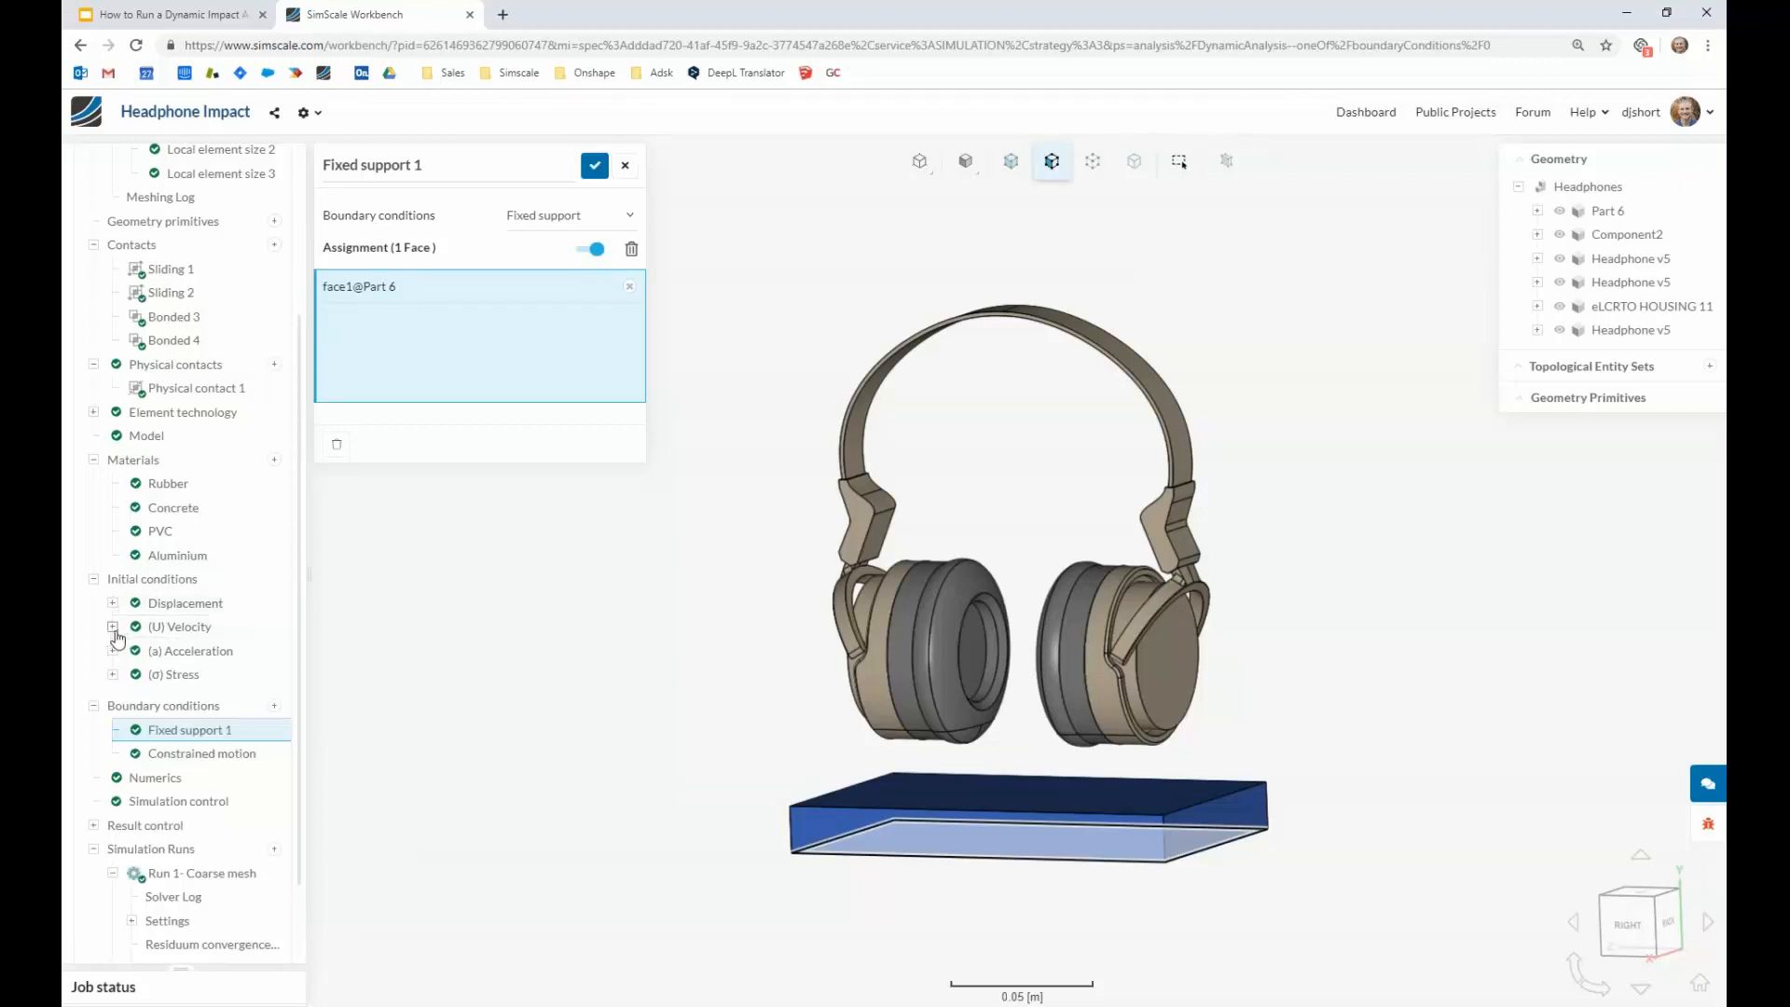
pyautogui.click(113, 628)
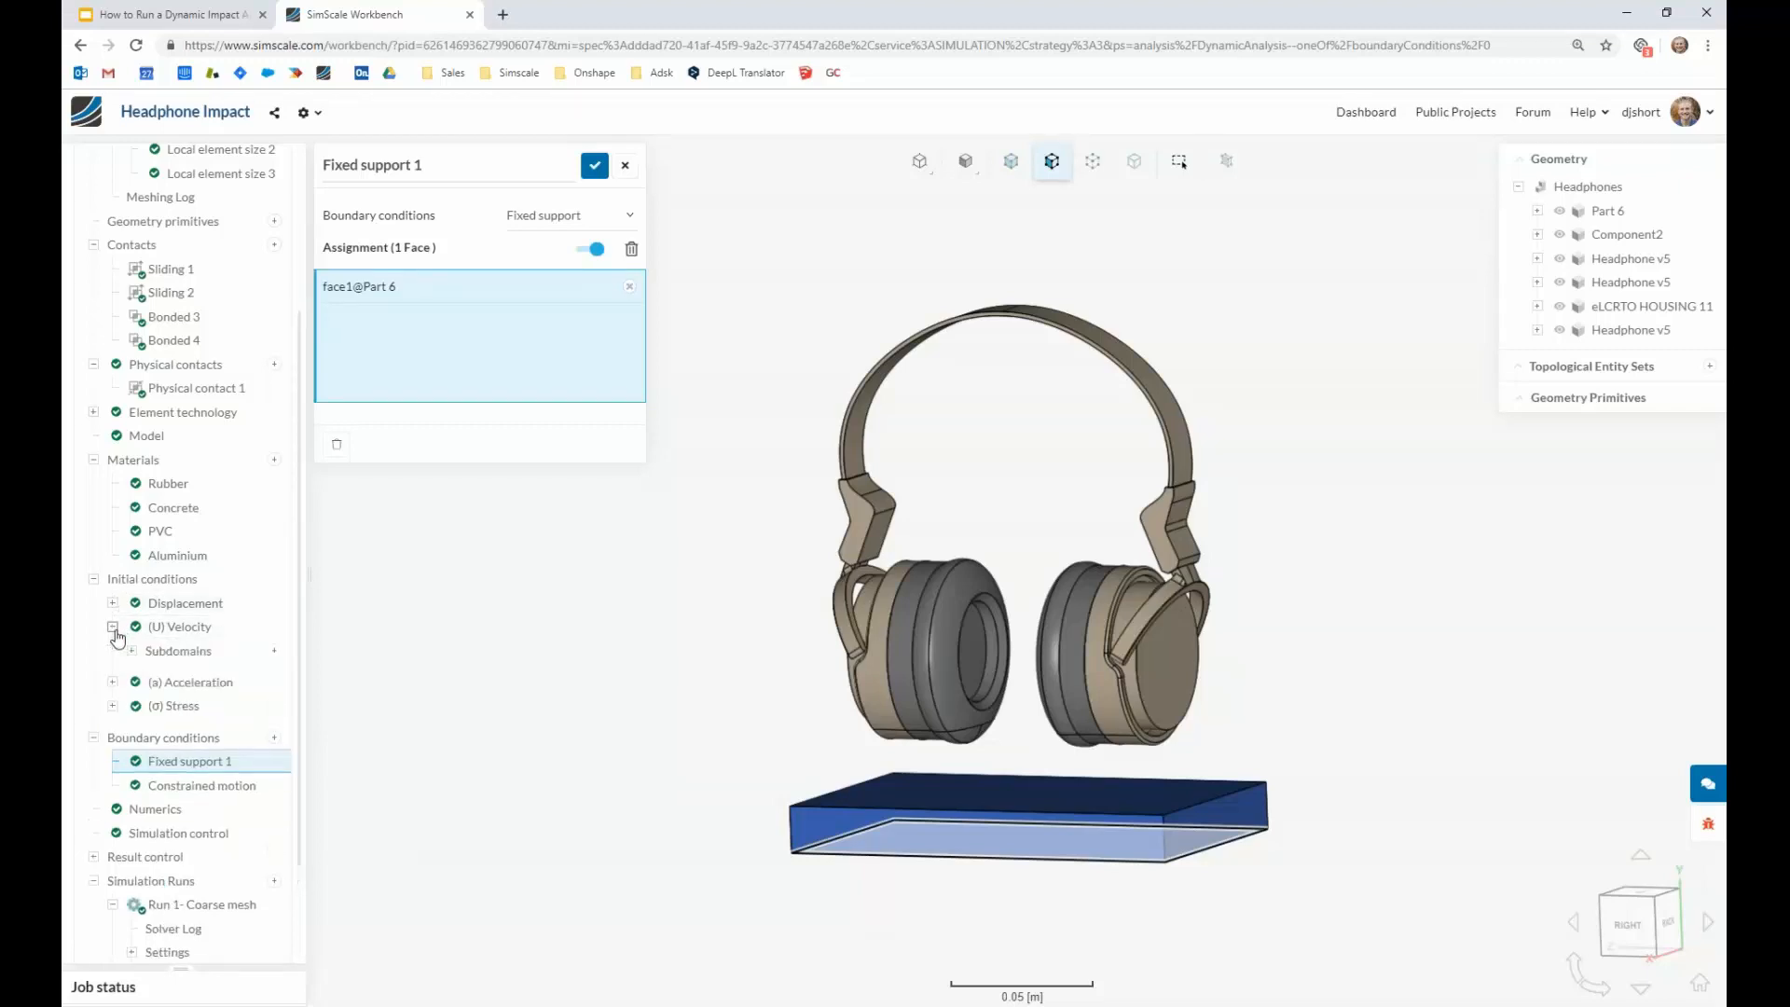
pyautogui.click(131, 651)
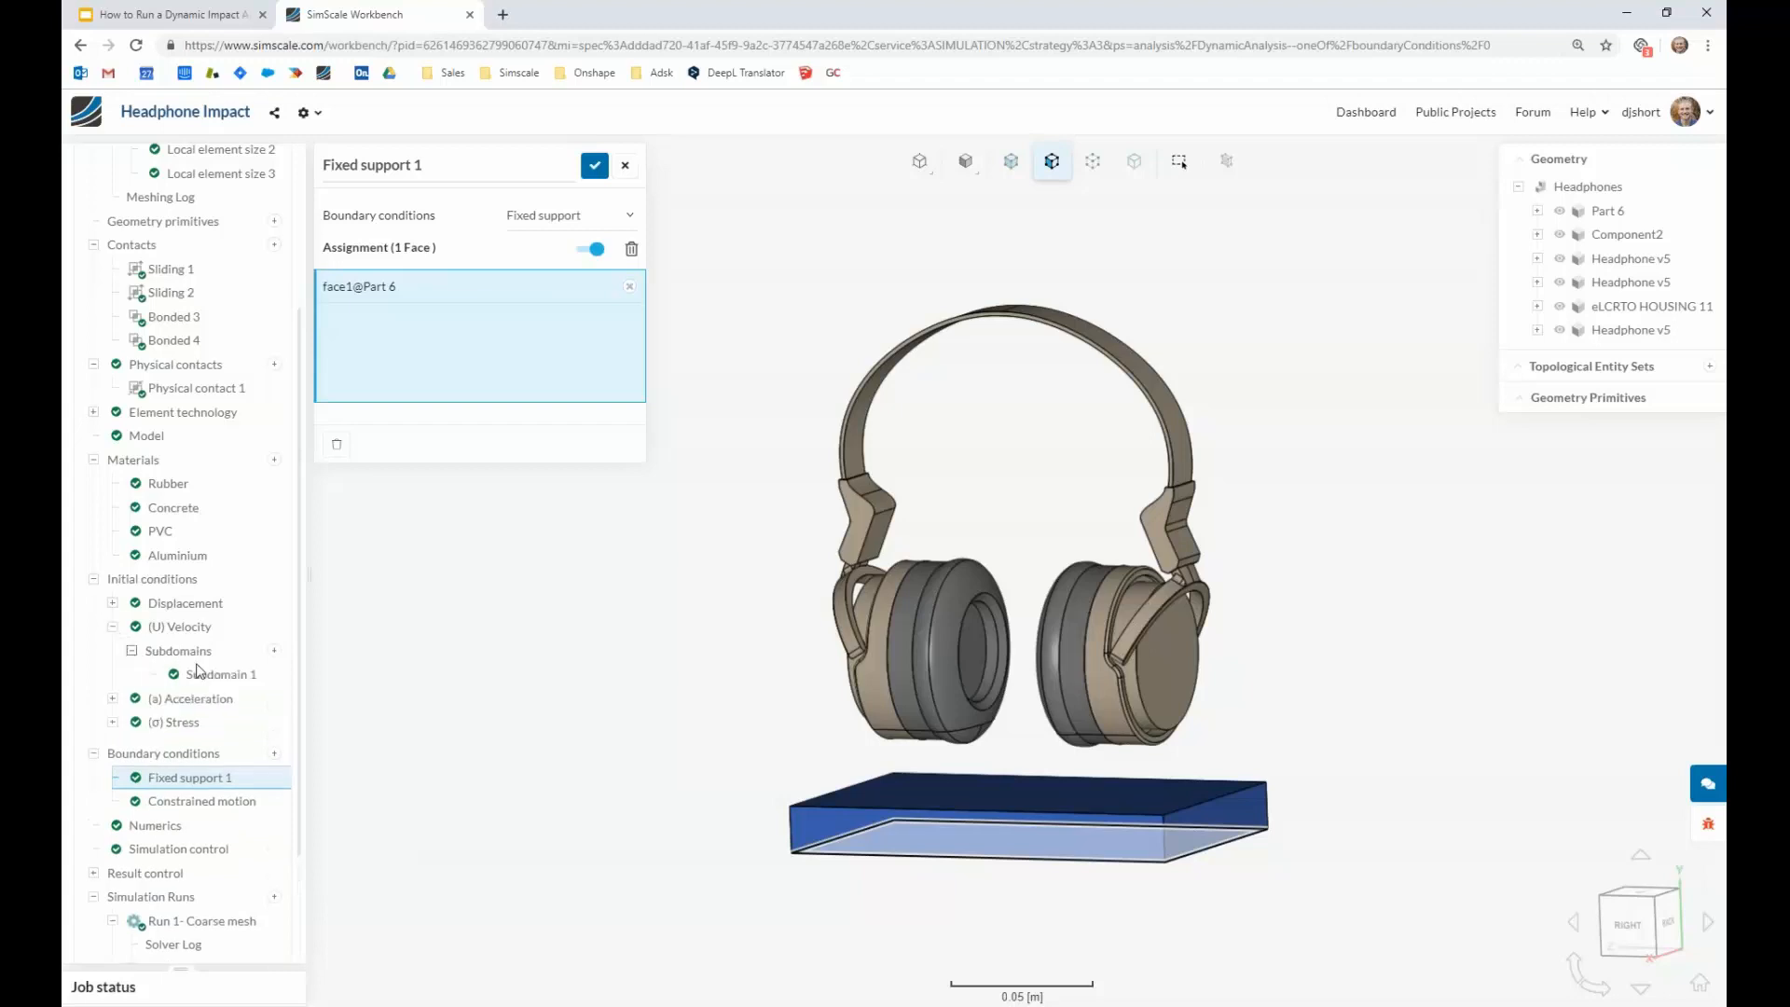
pyautogui.click(220, 674)
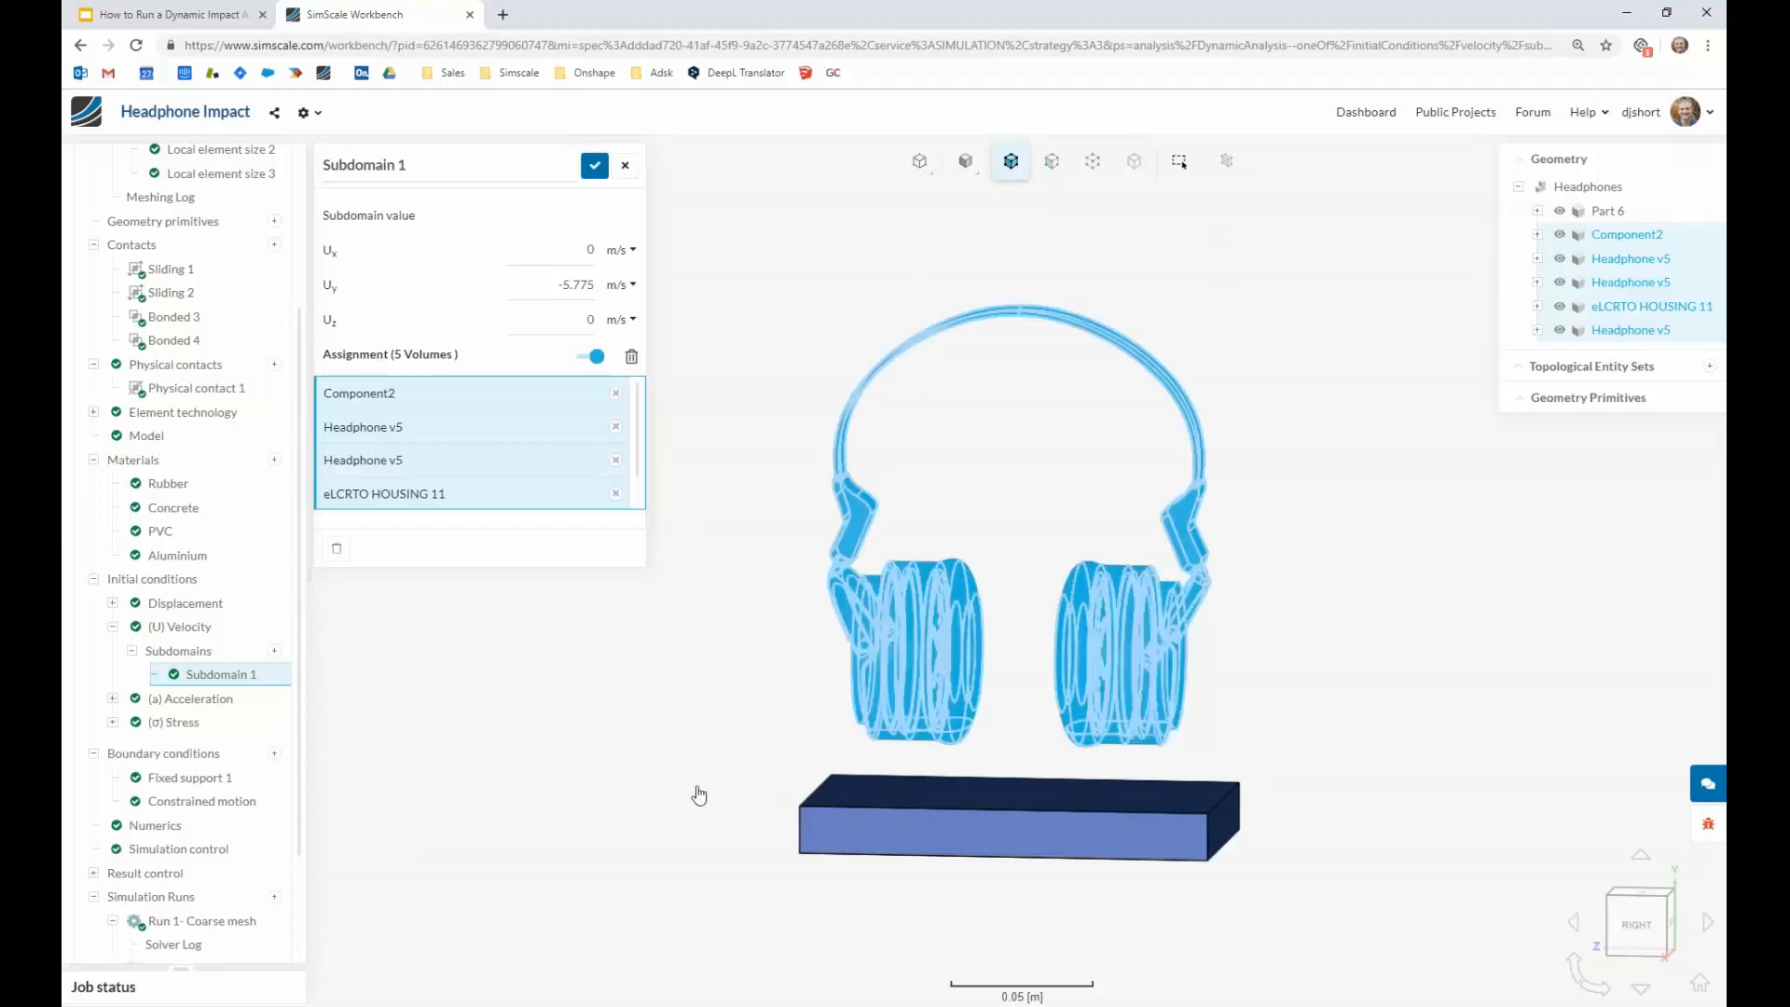
pyautogui.moveTo(816, 779); pyautogui.dragTo(909, 730)
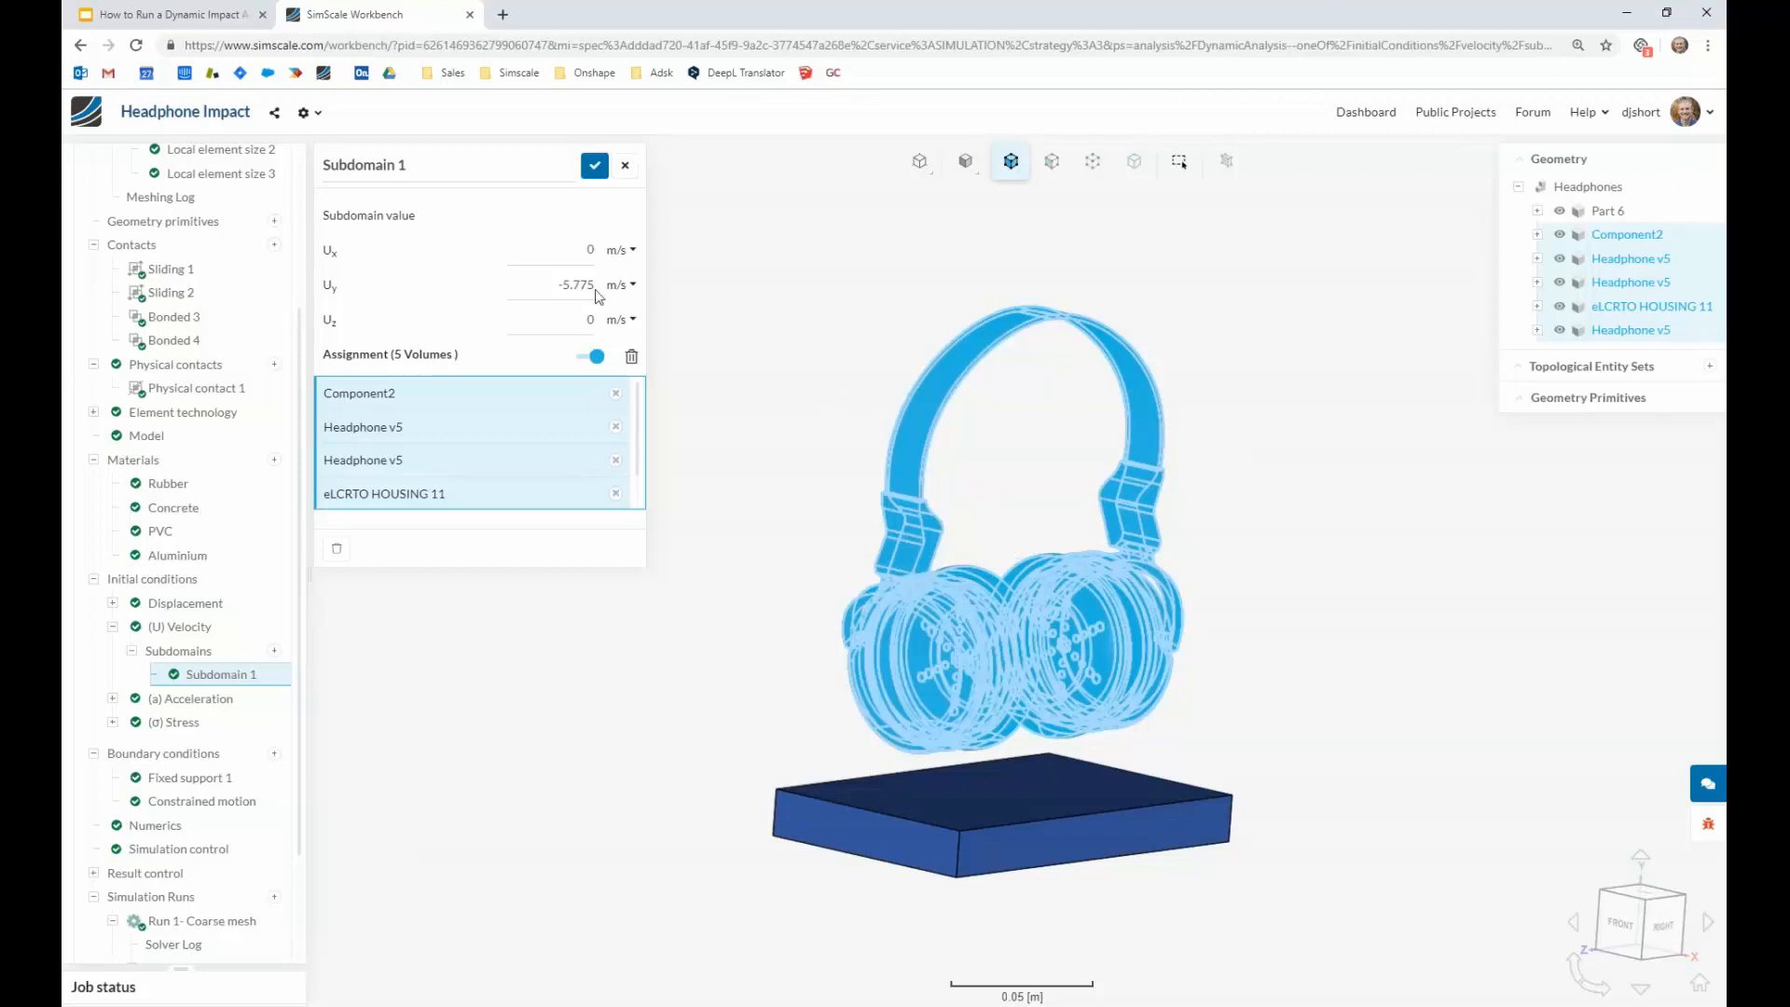
pyautogui.moveTo(1358, 683); pyautogui.dragTo(1306, 652)
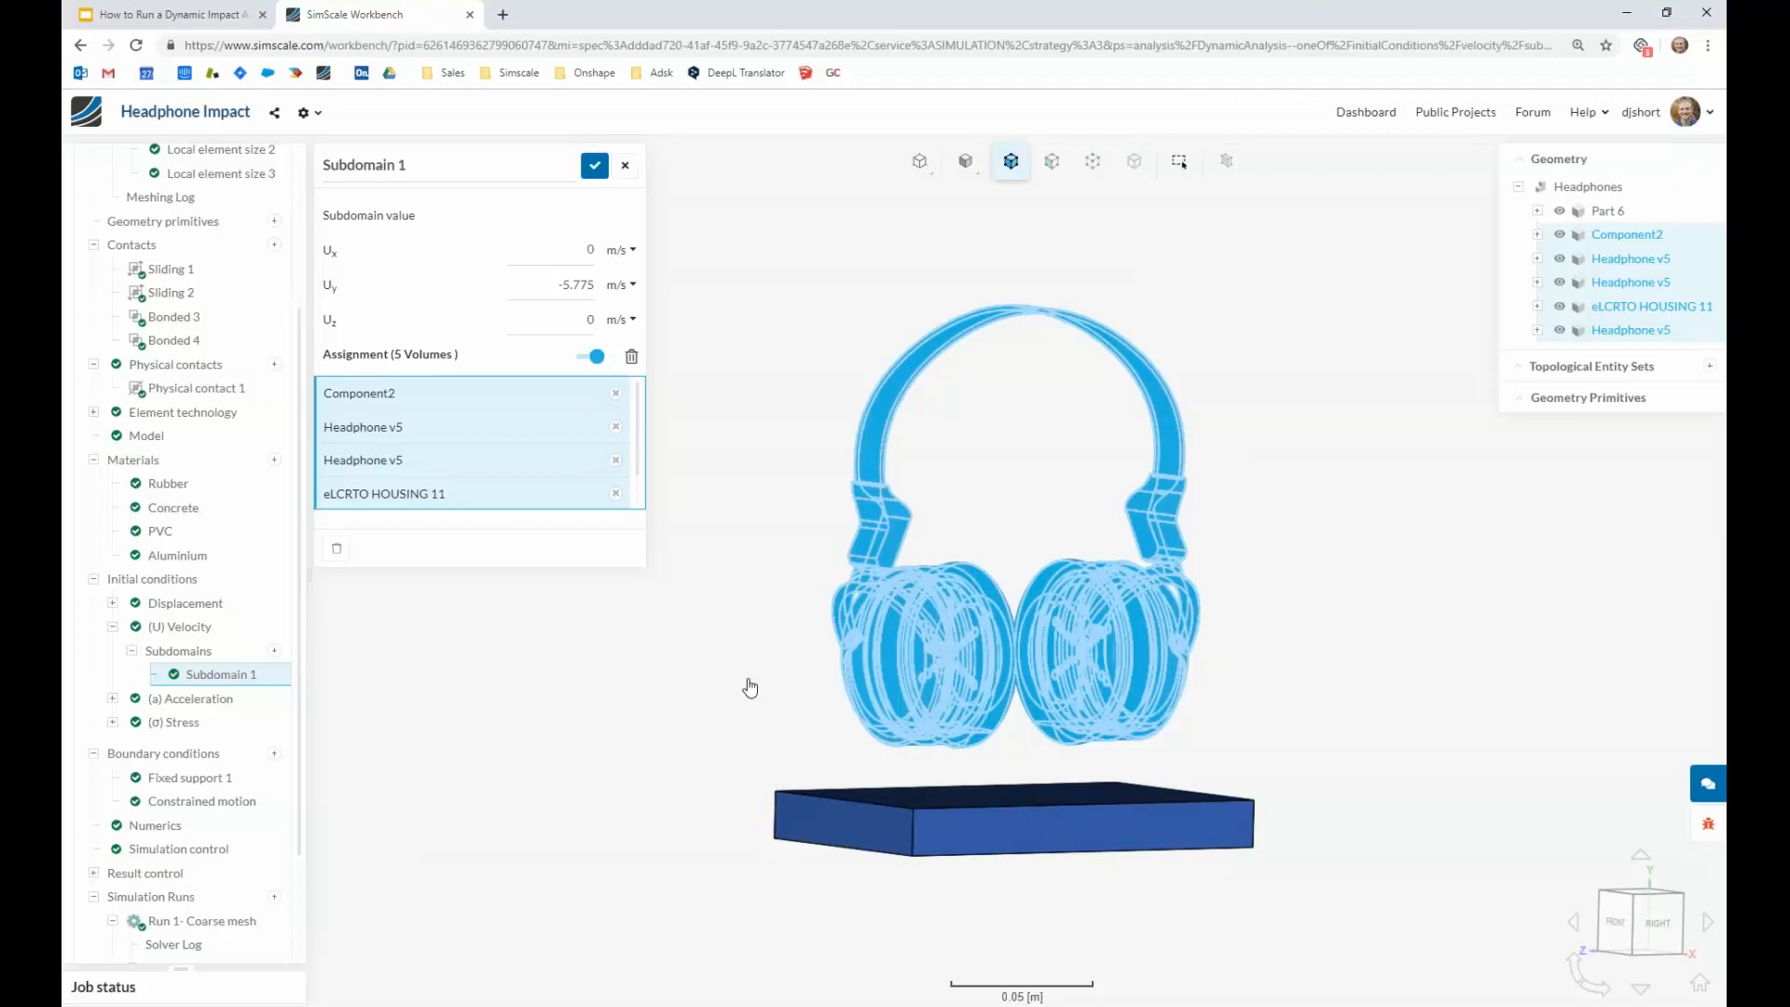
# Inspect the Fixed support 1 face beneath the block and the Constrained motion displacements and faces on the headband.
pyautogui.click(216, 788)
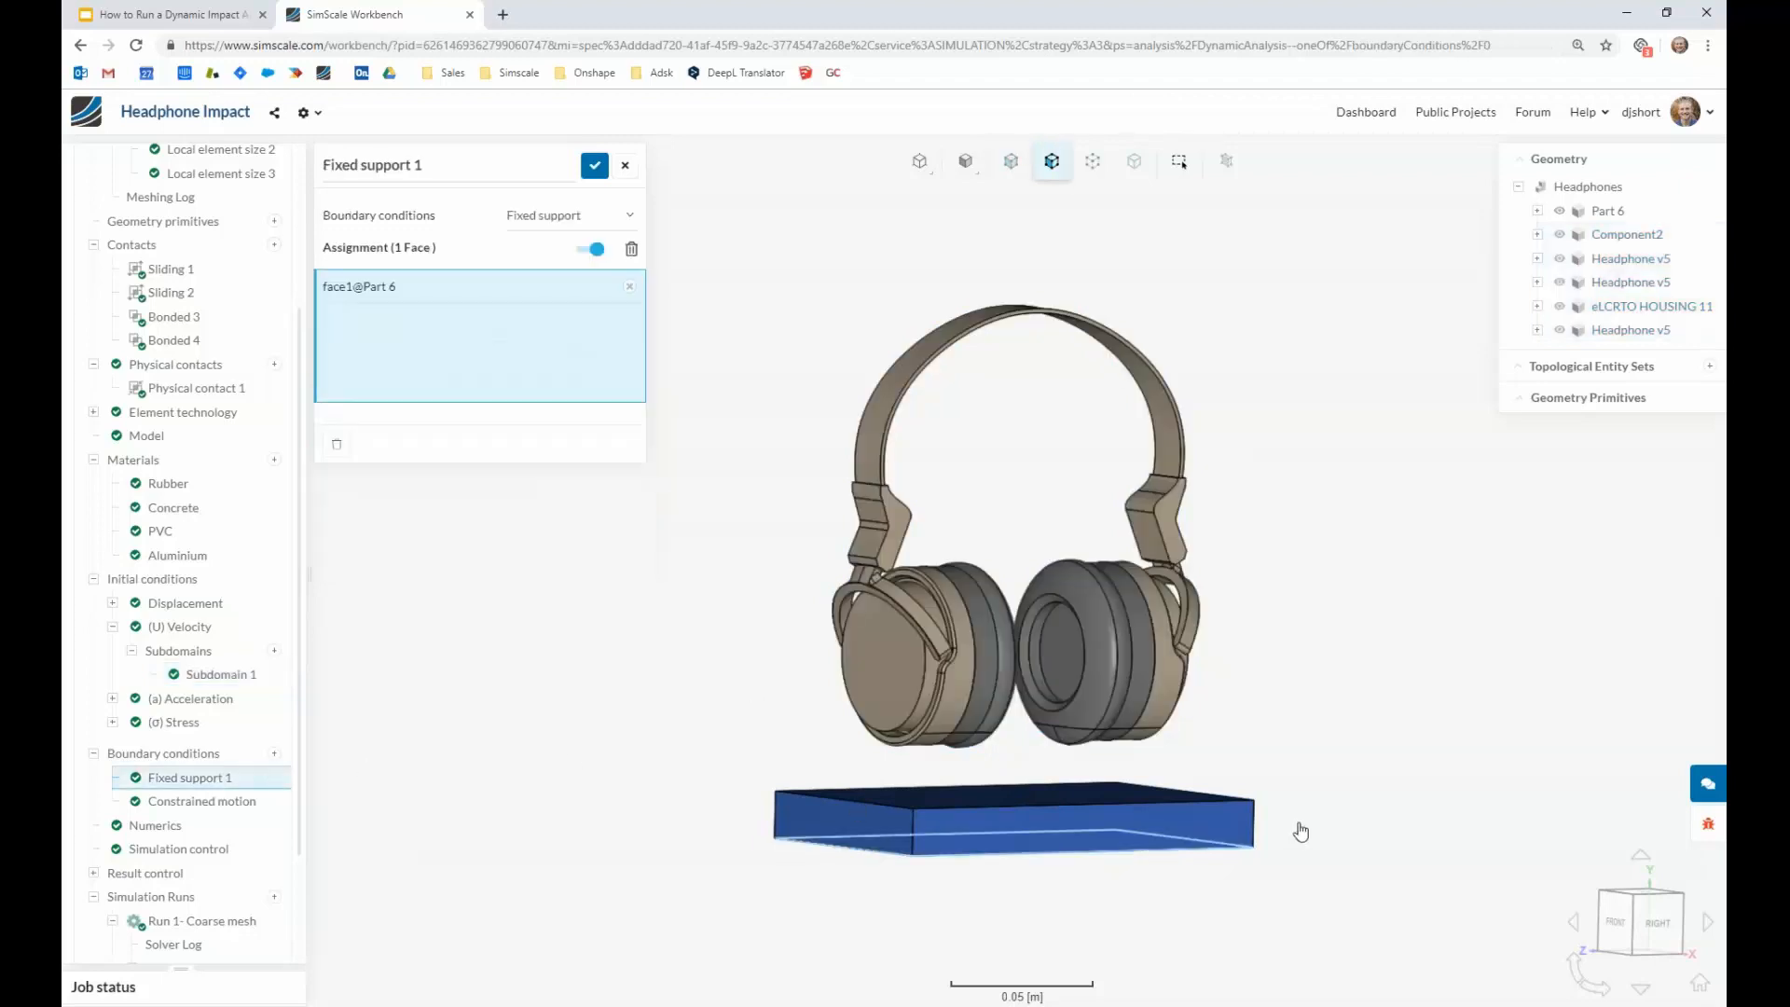
pyautogui.moveTo(1299, 827); pyautogui.dragTo(996, 835)
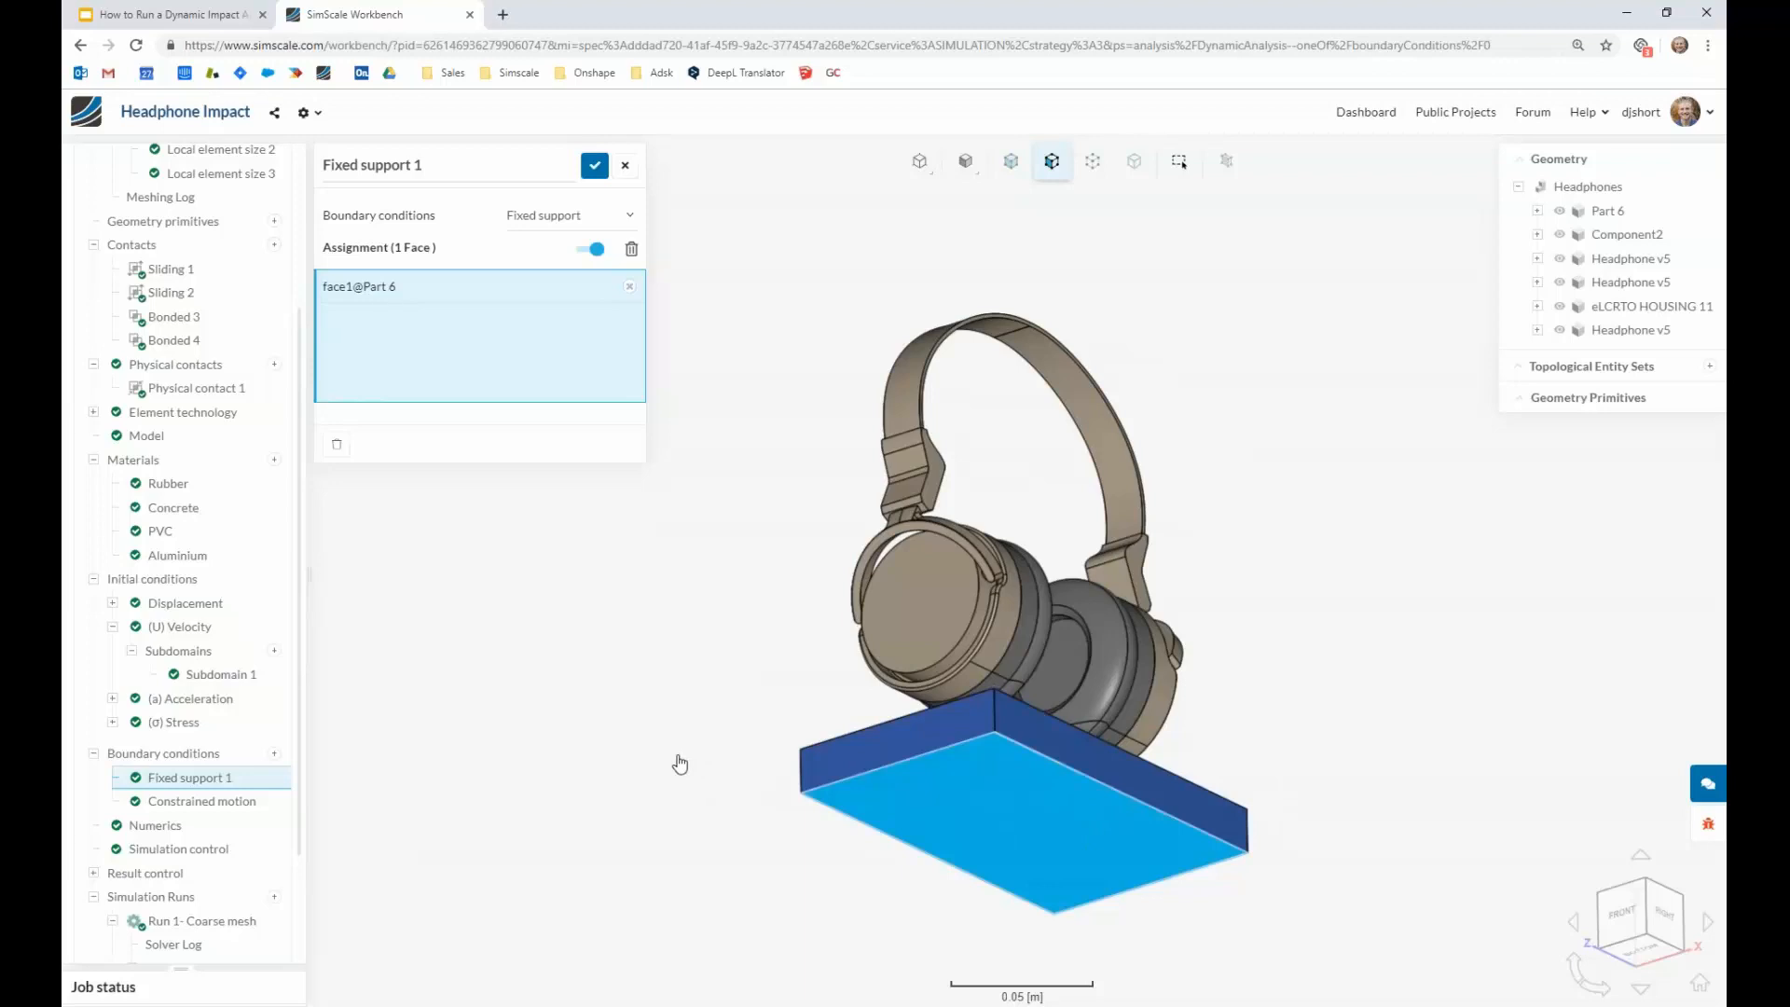
pyautogui.moveTo(711, 670); pyautogui.dragTo(717, 728)
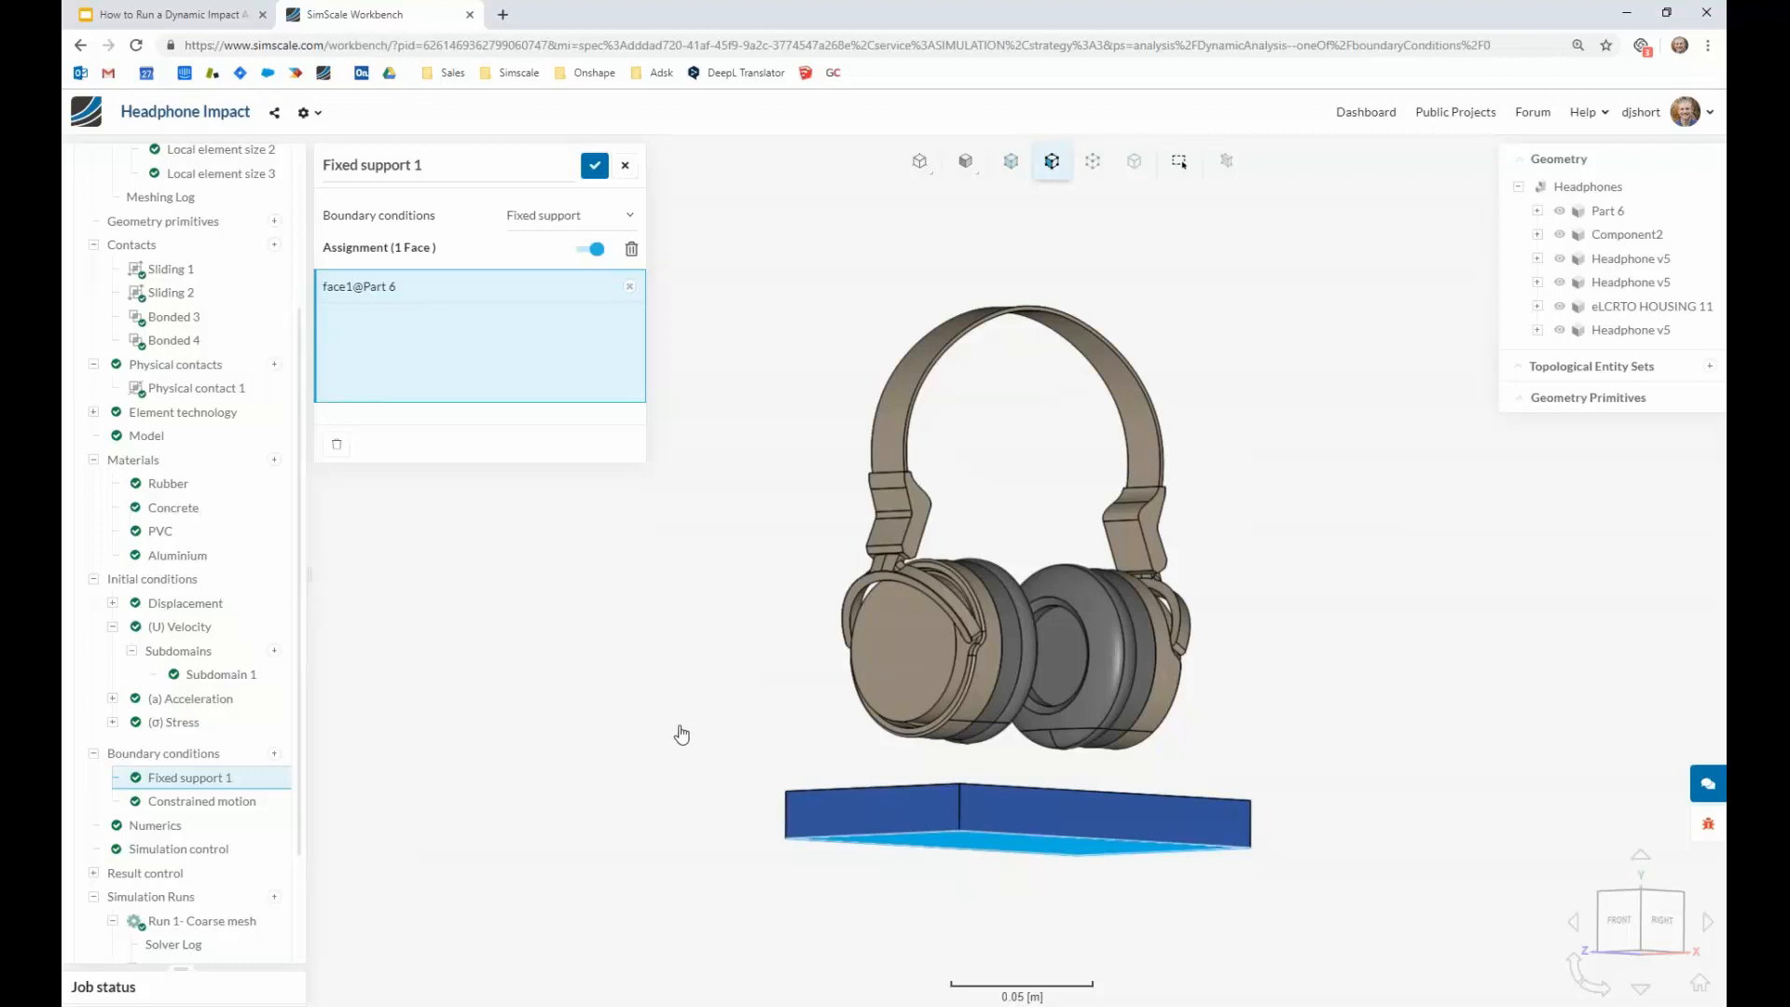
pyautogui.click(254, 804)
pyautogui.moveTo(1426, 540); pyautogui.dragTo(1206, 299)
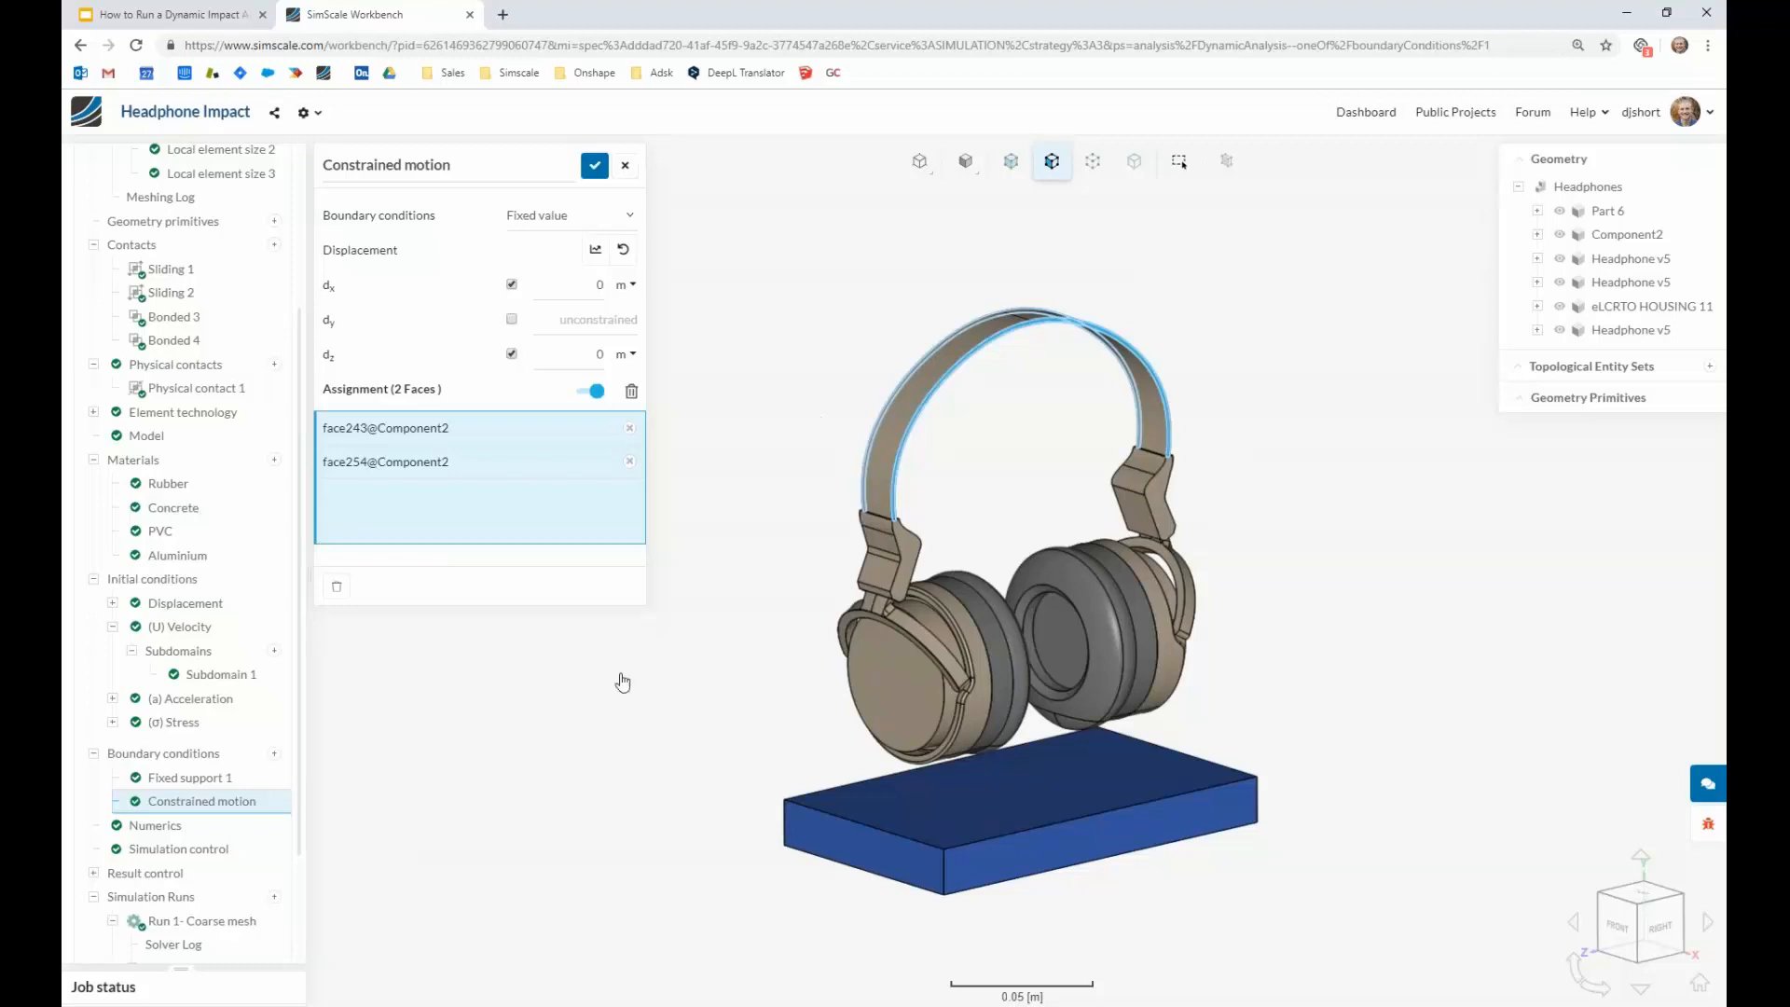
# Review the Simulation control settings and the initial time step length table, leaving the table unchanged.
pyautogui.click(197, 853)
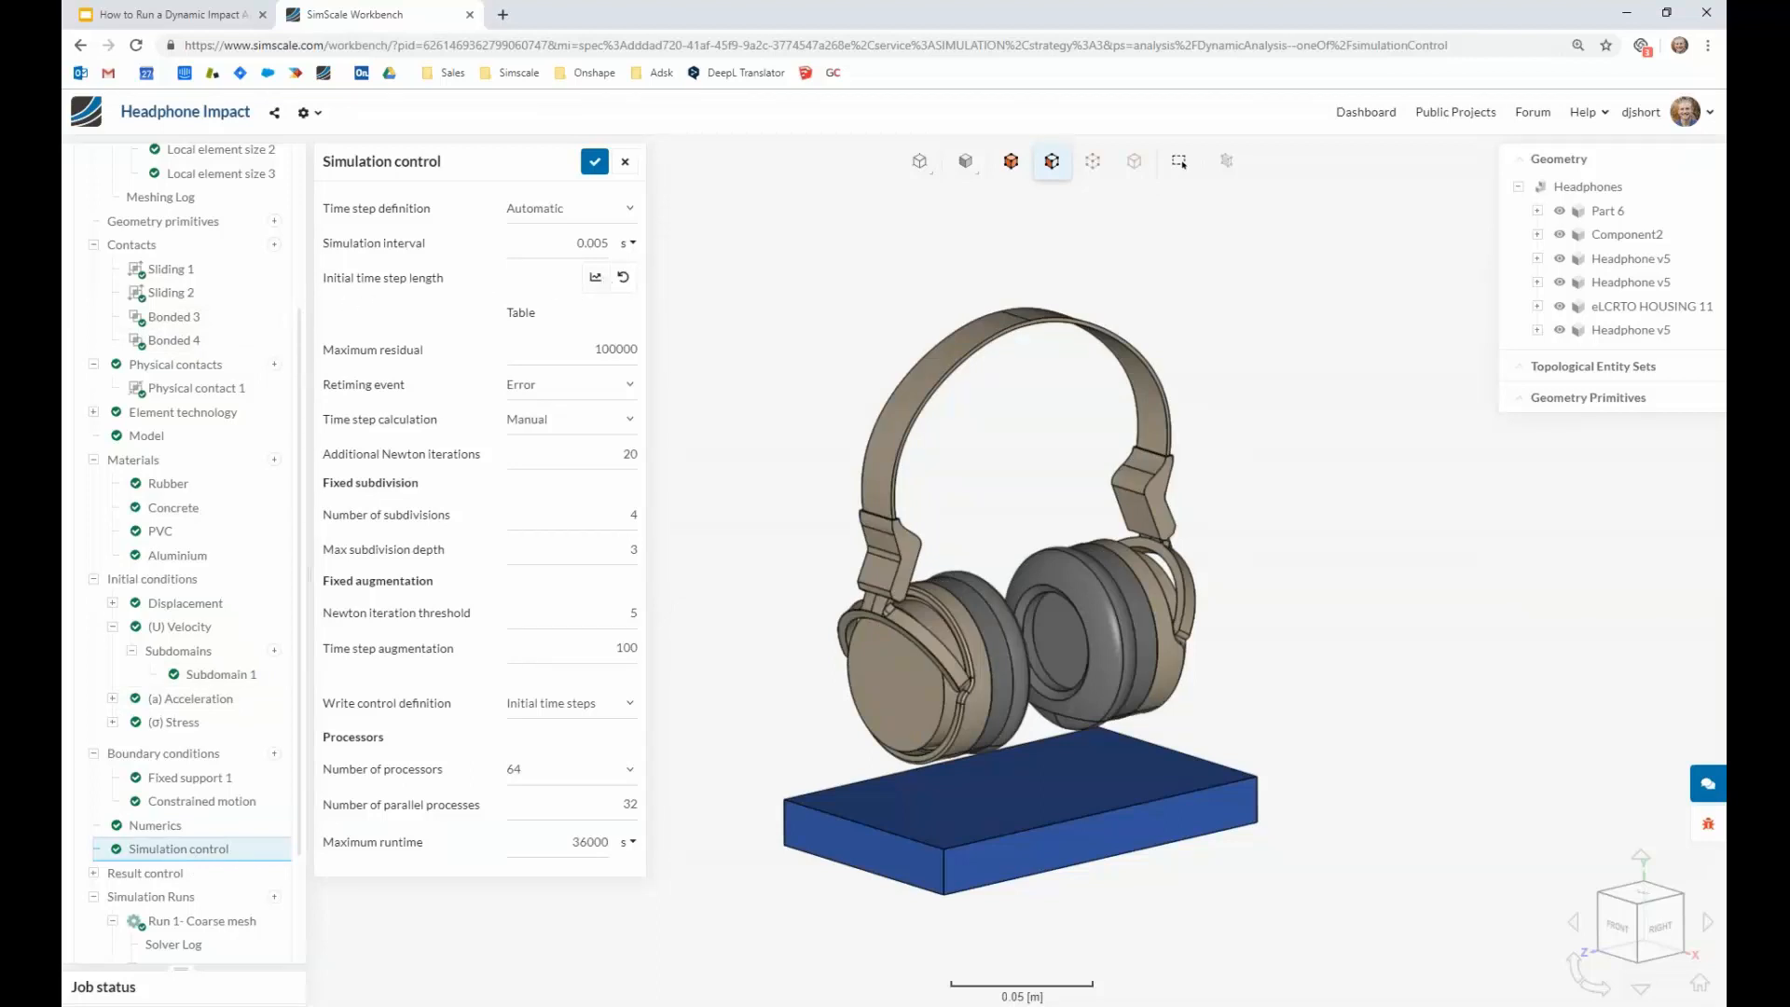
pyautogui.click(595, 277)
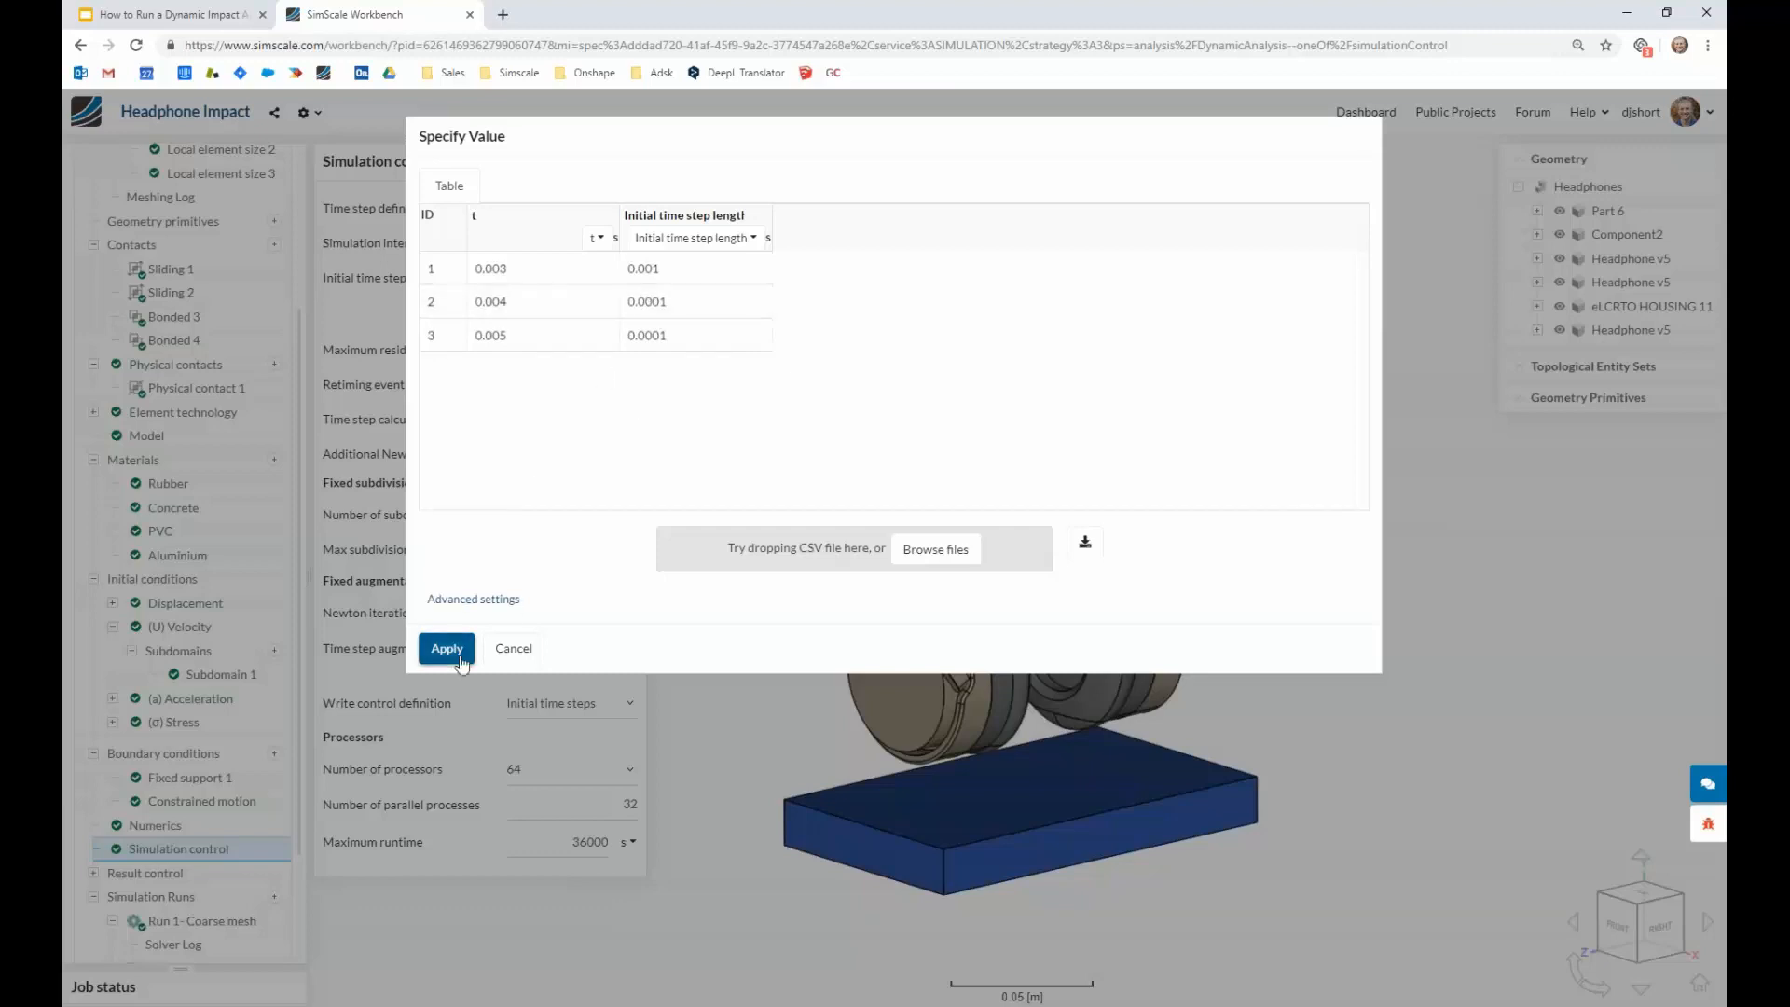
pyautogui.click(537, 652)
# Load the results of Run 1- Coarse mesh in the post-processor and view the headphones above the block.
pyautogui.scroll(-3, 172, 690)
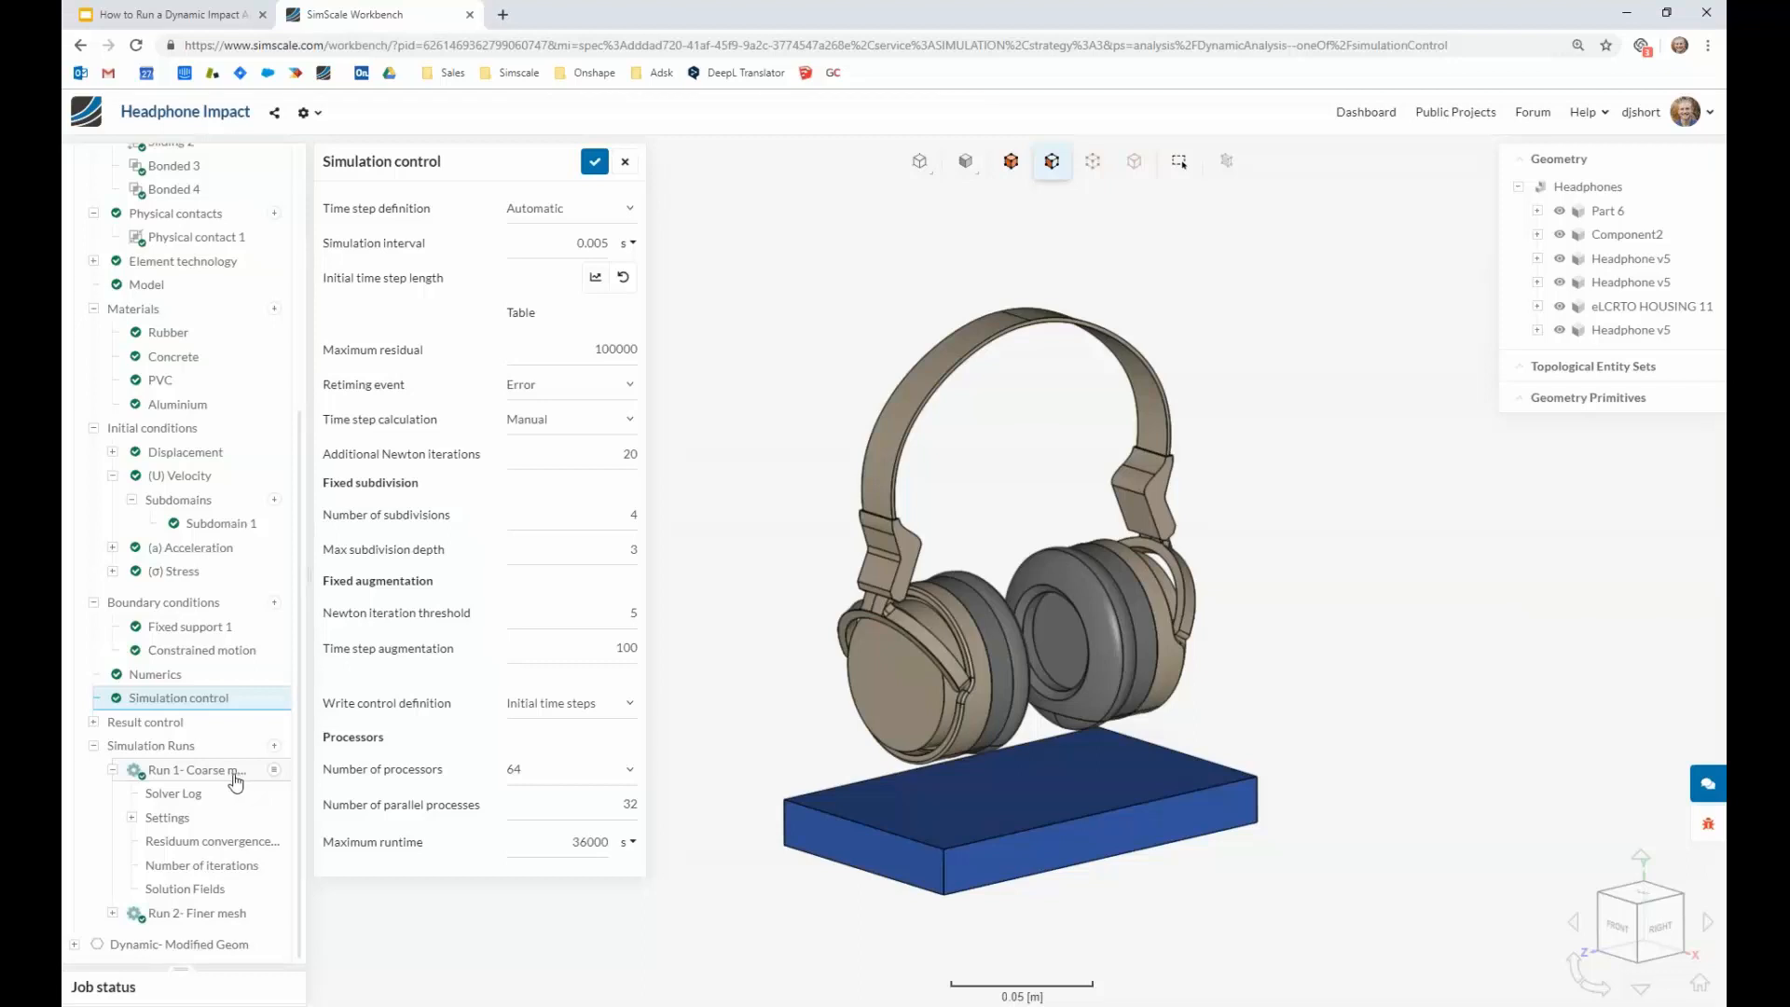
pyautogui.click(235, 778)
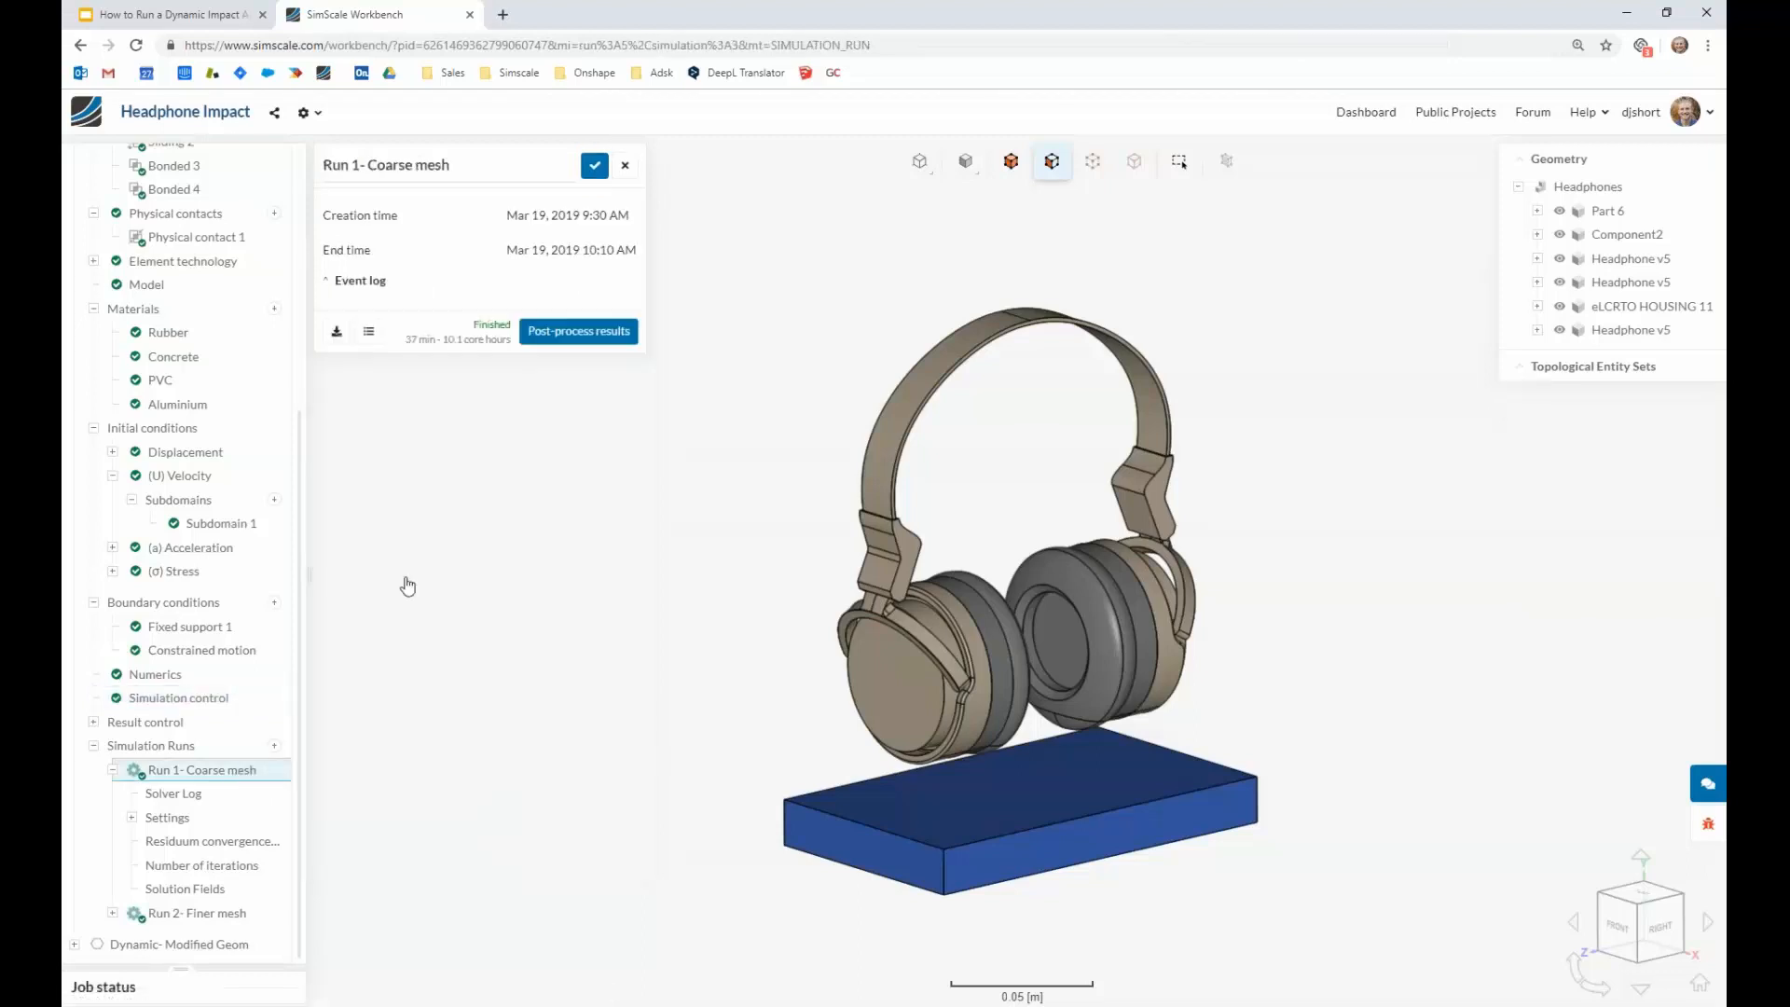
pyautogui.click(605, 340)
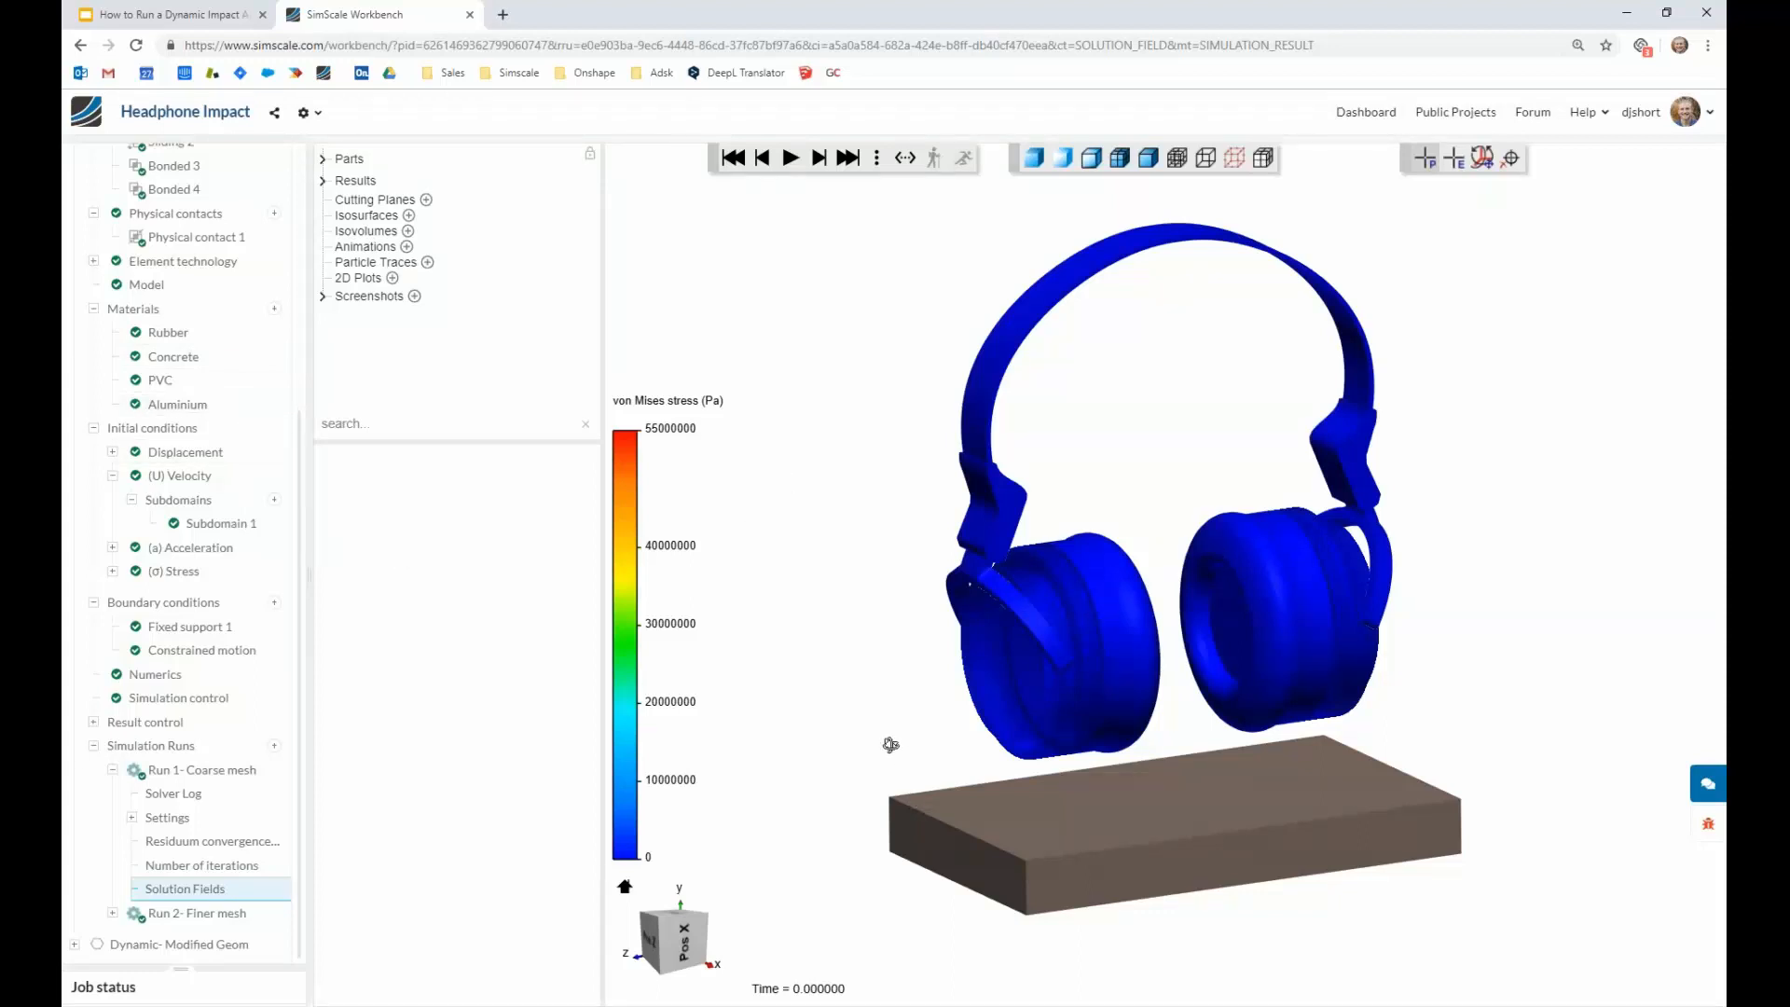
pyautogui.moveTo(886, 743); pyautogui.dragTo(882, 723)
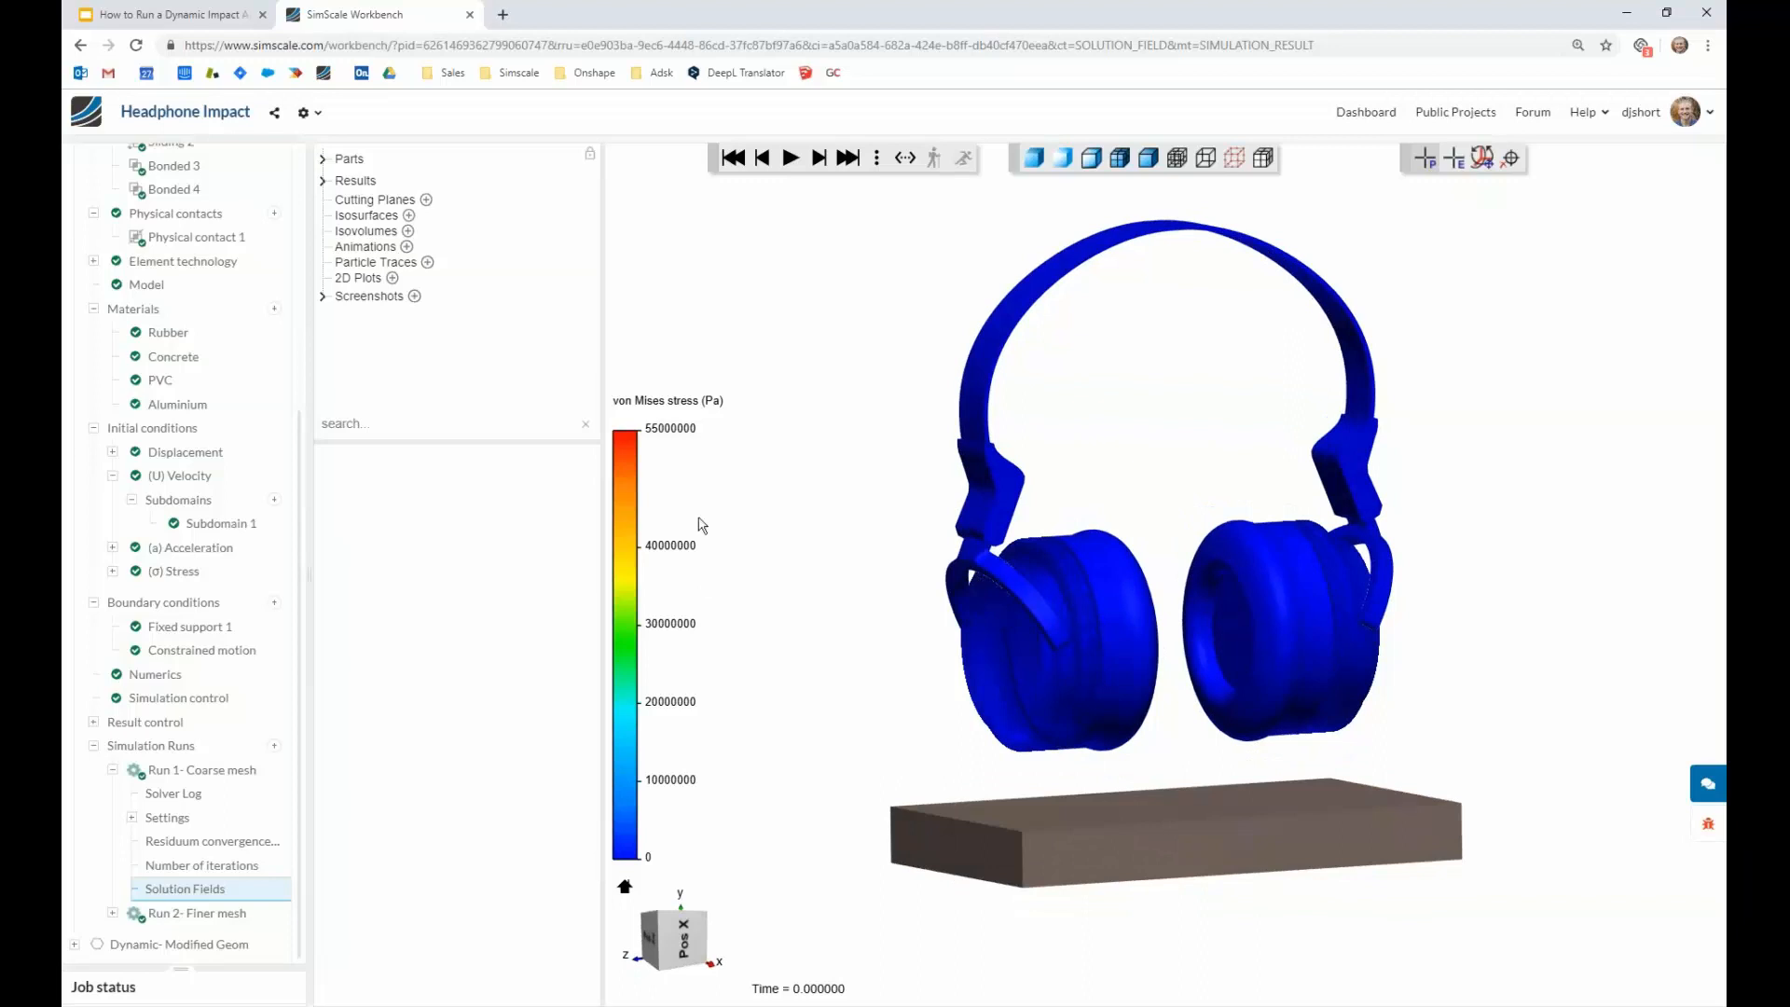
# Check the available displacement and scalar result fields, and play the von Mises stress animation of the impact.
pyautogui.click(363, 182)
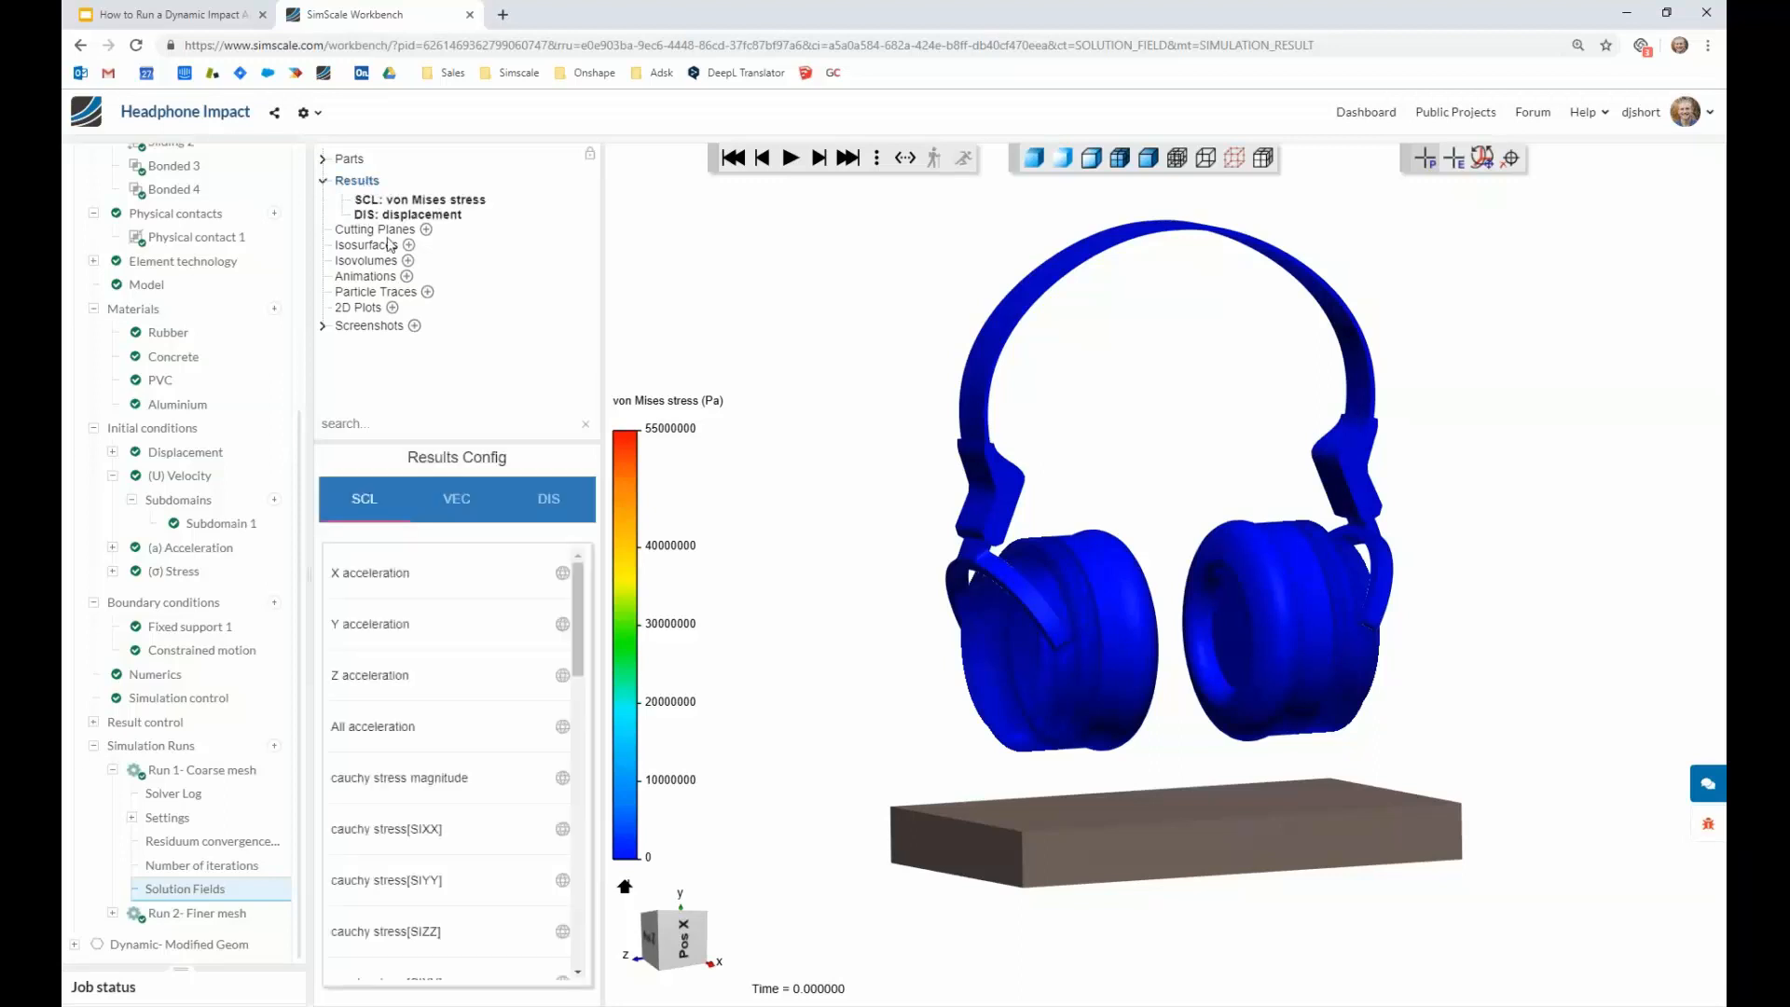
pyautogui.click(542, 511)
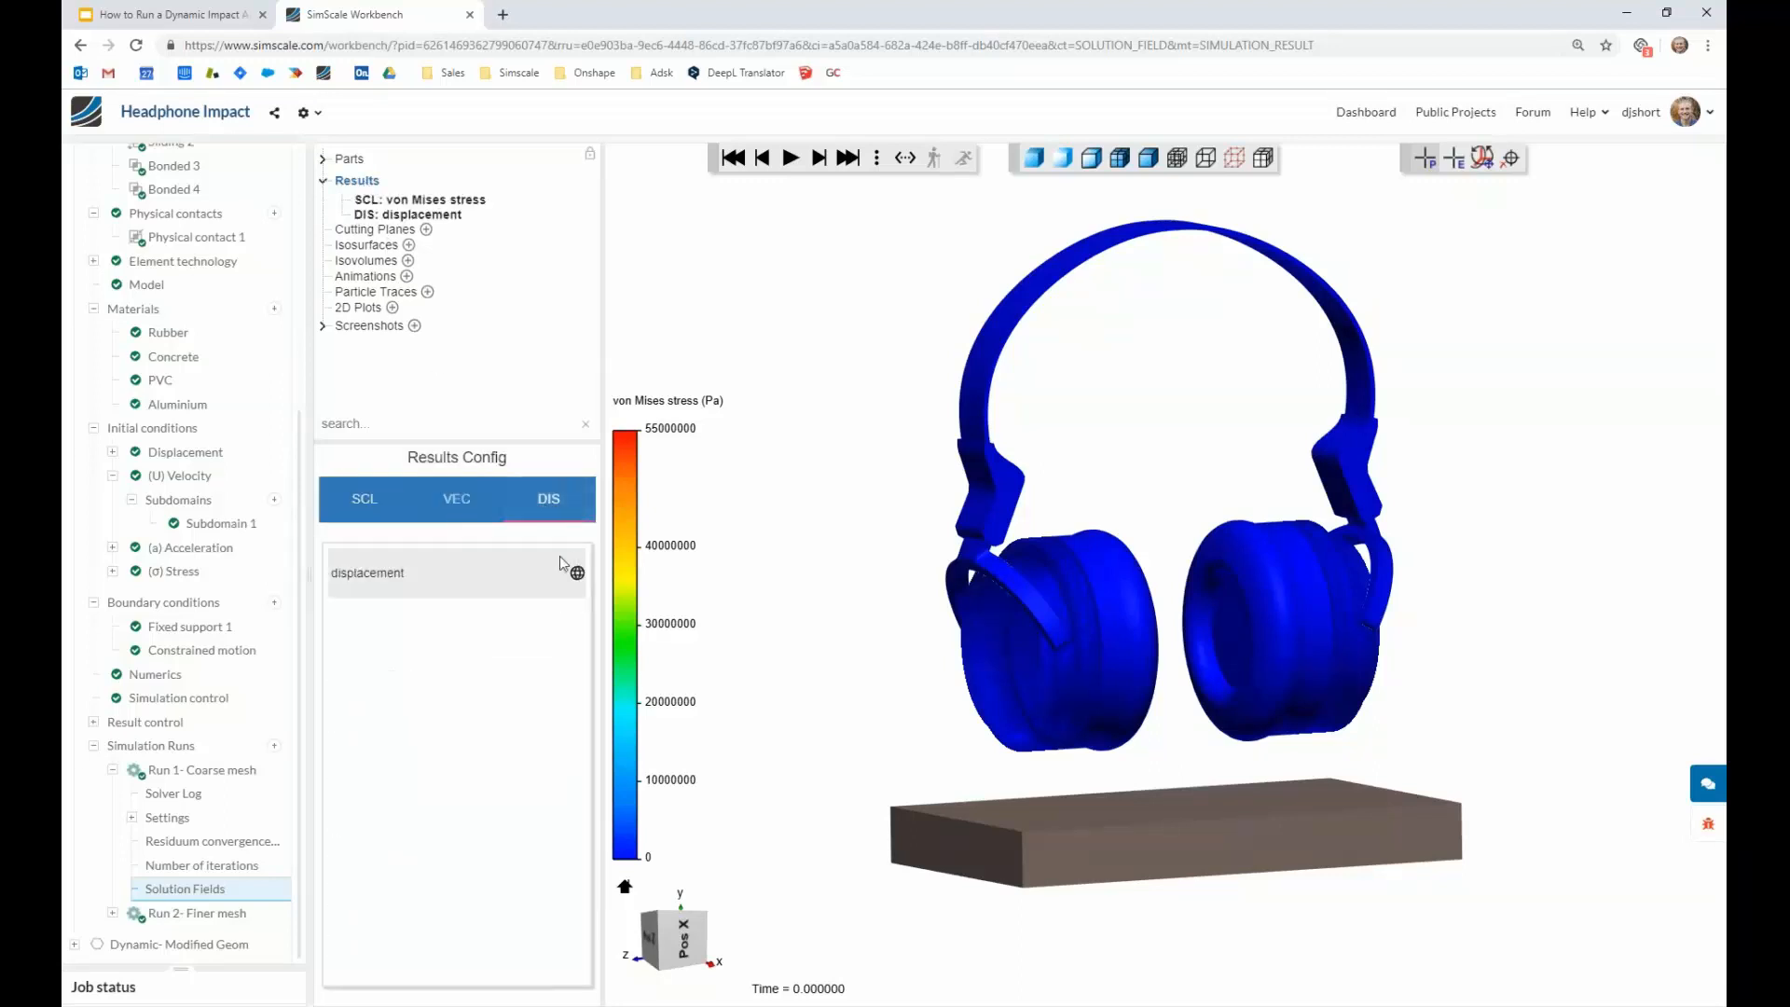
pyautogui.click(365, 497)
pyautogui.scroll(-5, 449, 749)
pyautogui.scroll(-5, 449, 749)
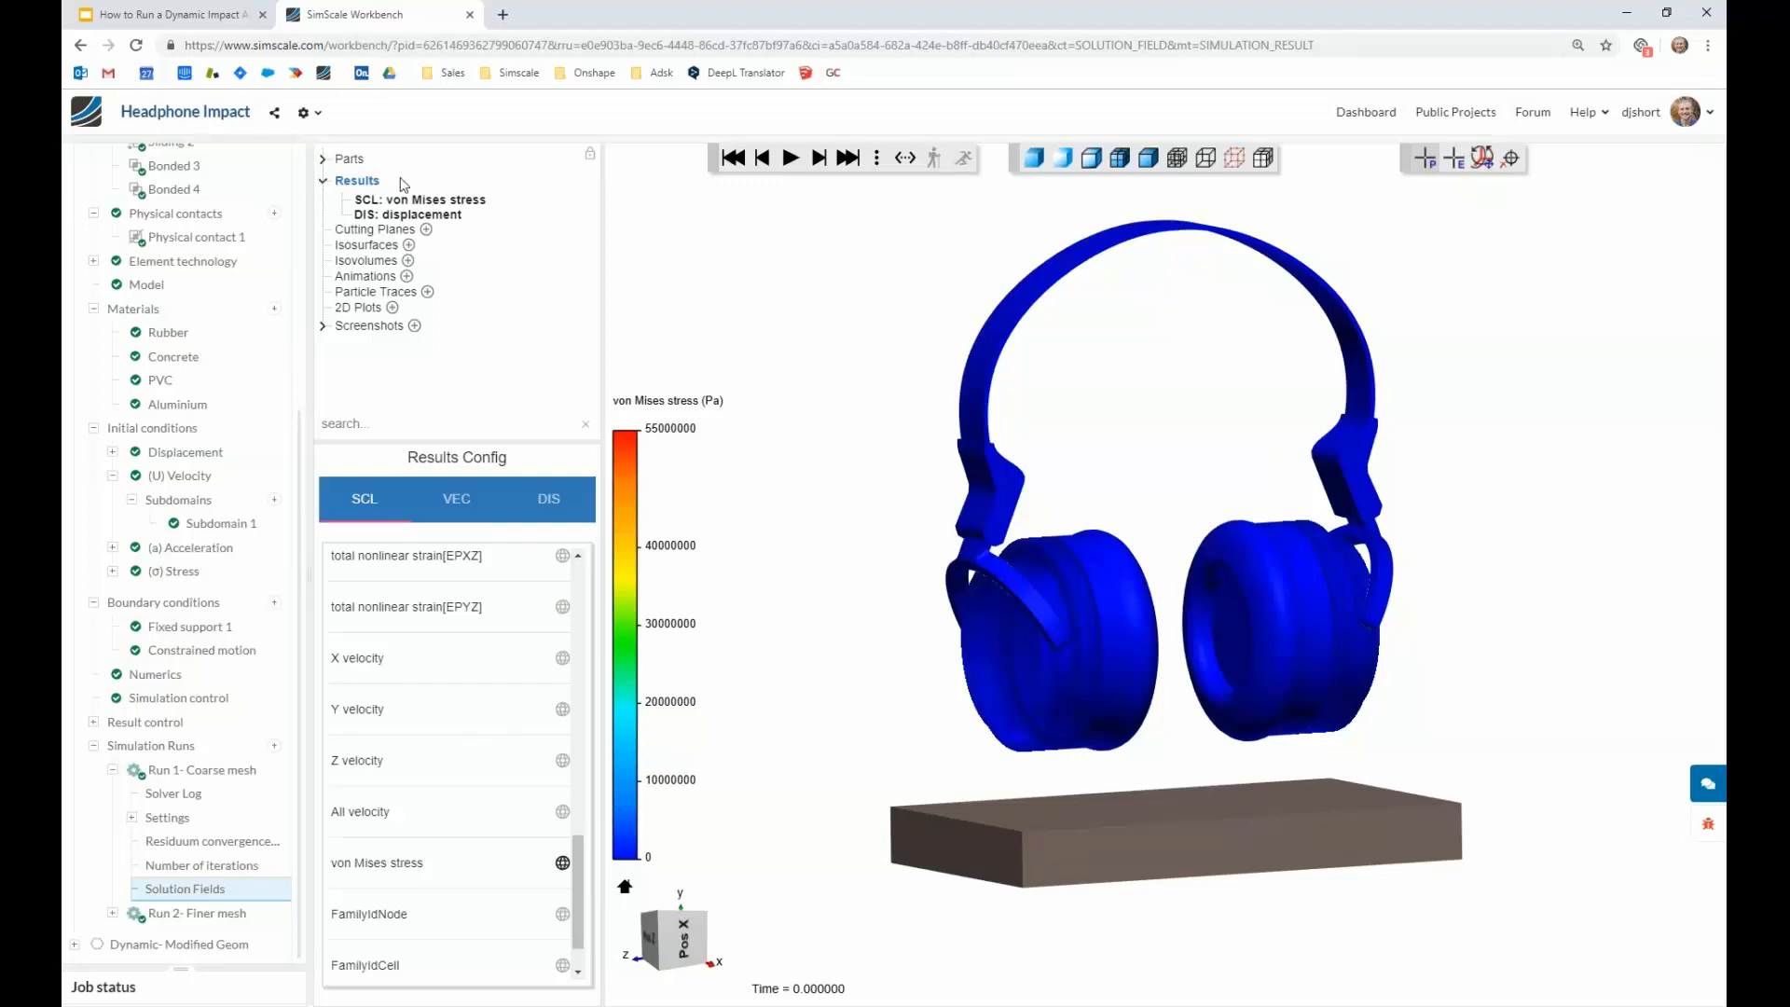
pyautogui.click(790, 159)
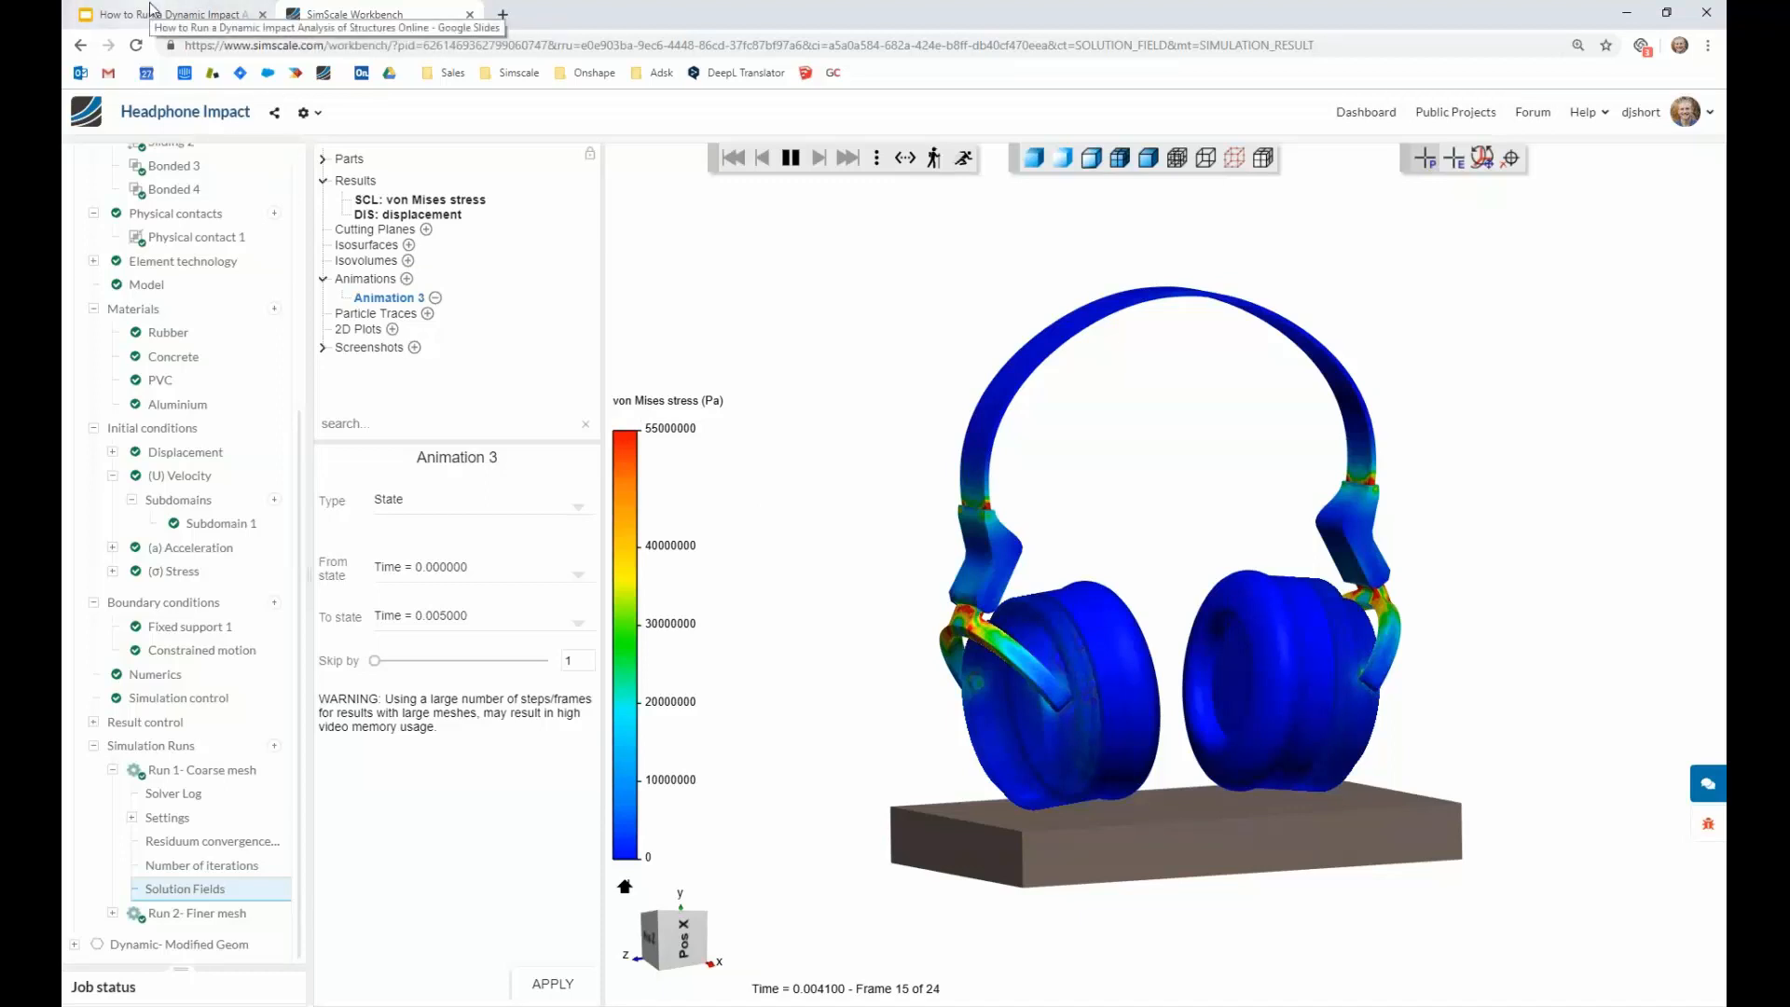
# Switch to the Google Slides presentation and present the original geometry results slide, revealing its closing remark on plastic deformation.
pyautogui.click(152, 13)
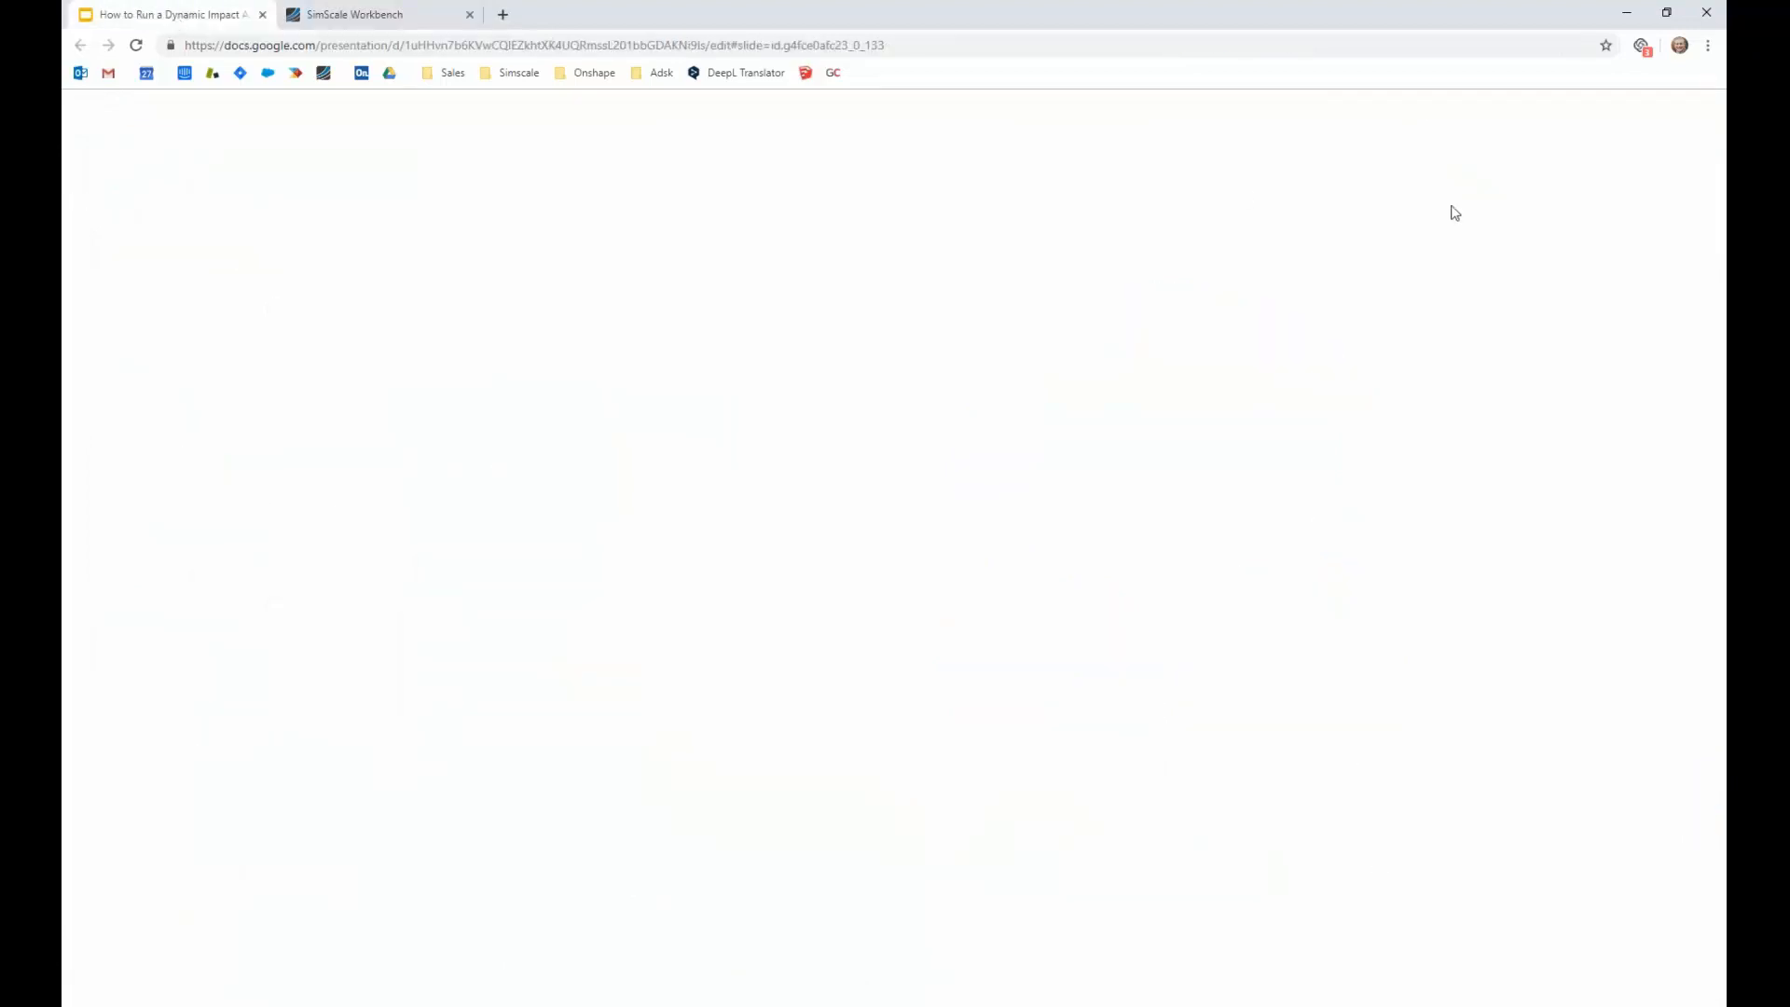
pyautogui.click(1525, 119)
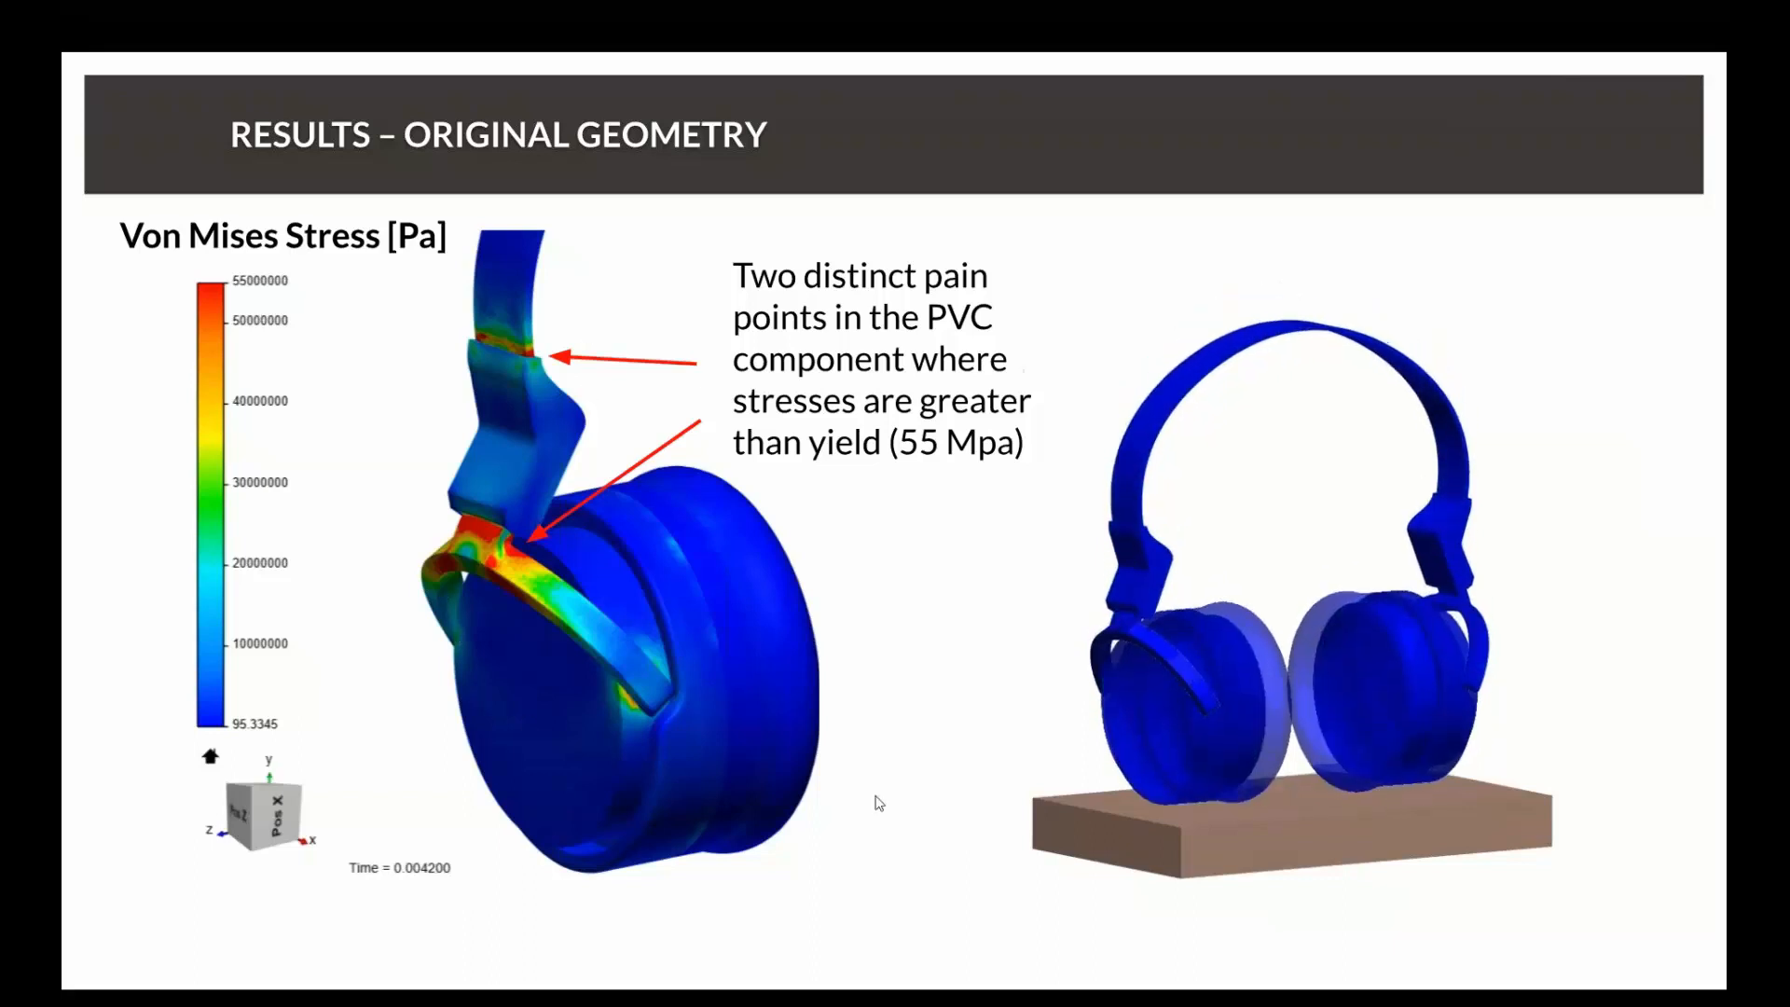
pyautogui.click(915, 687)
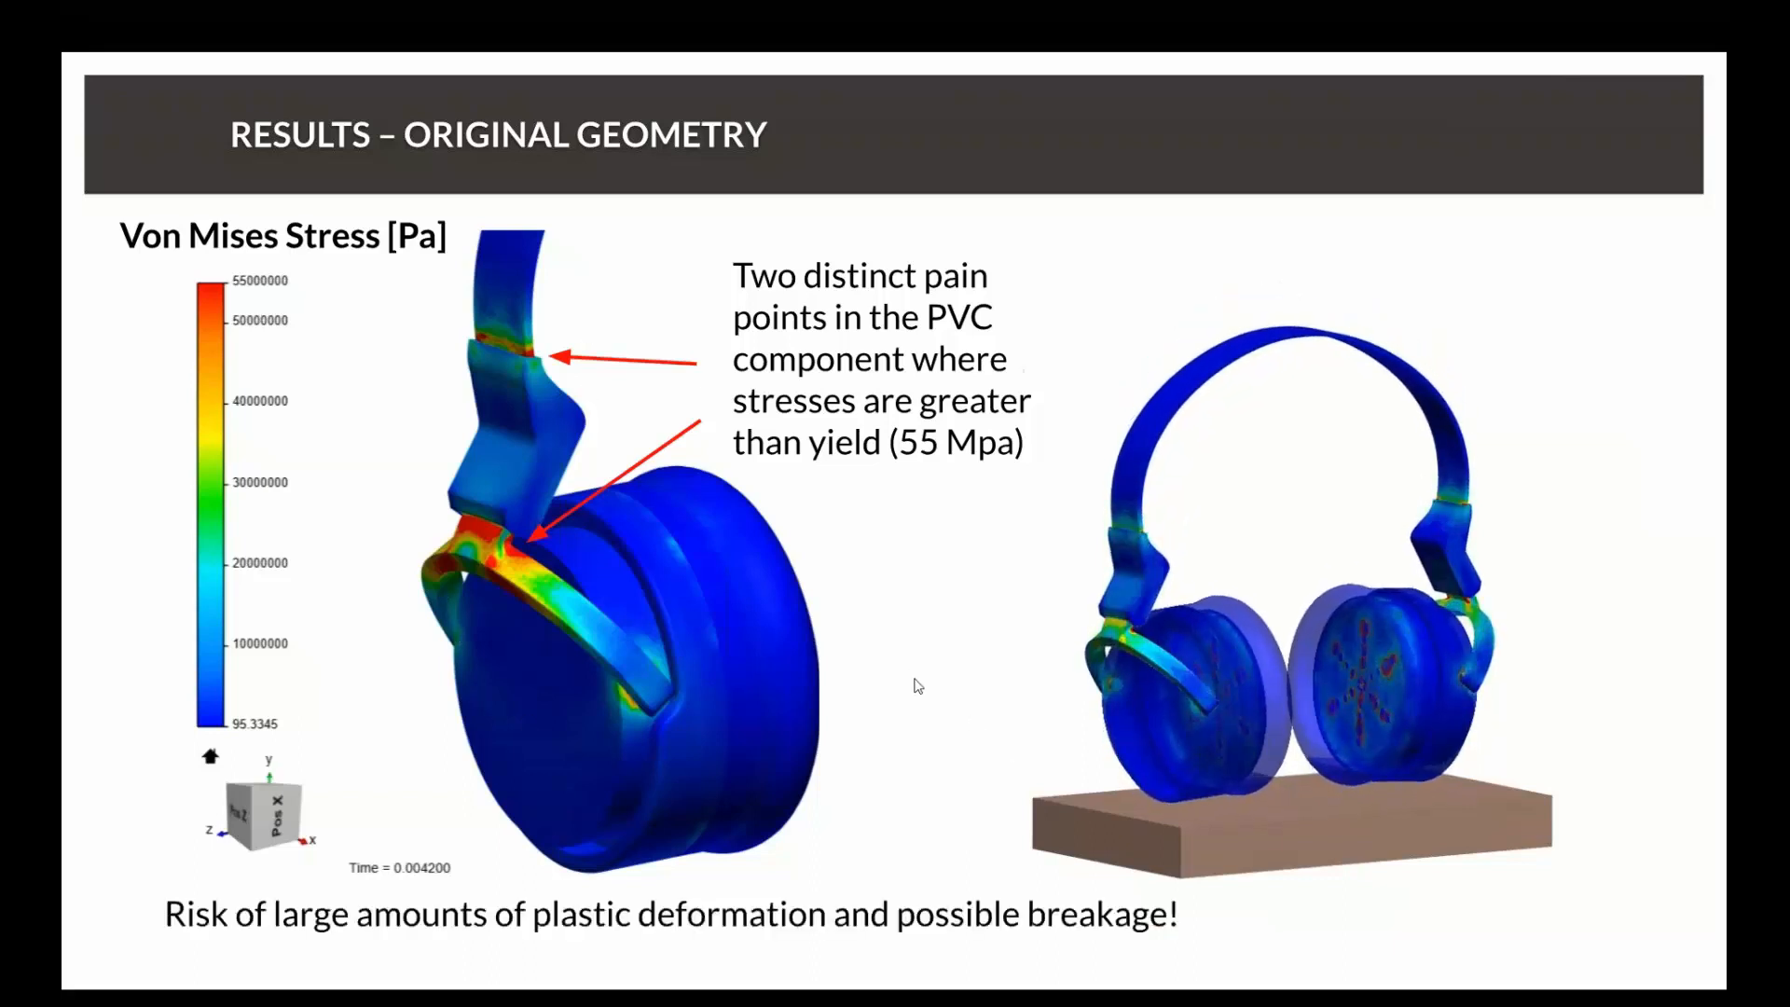
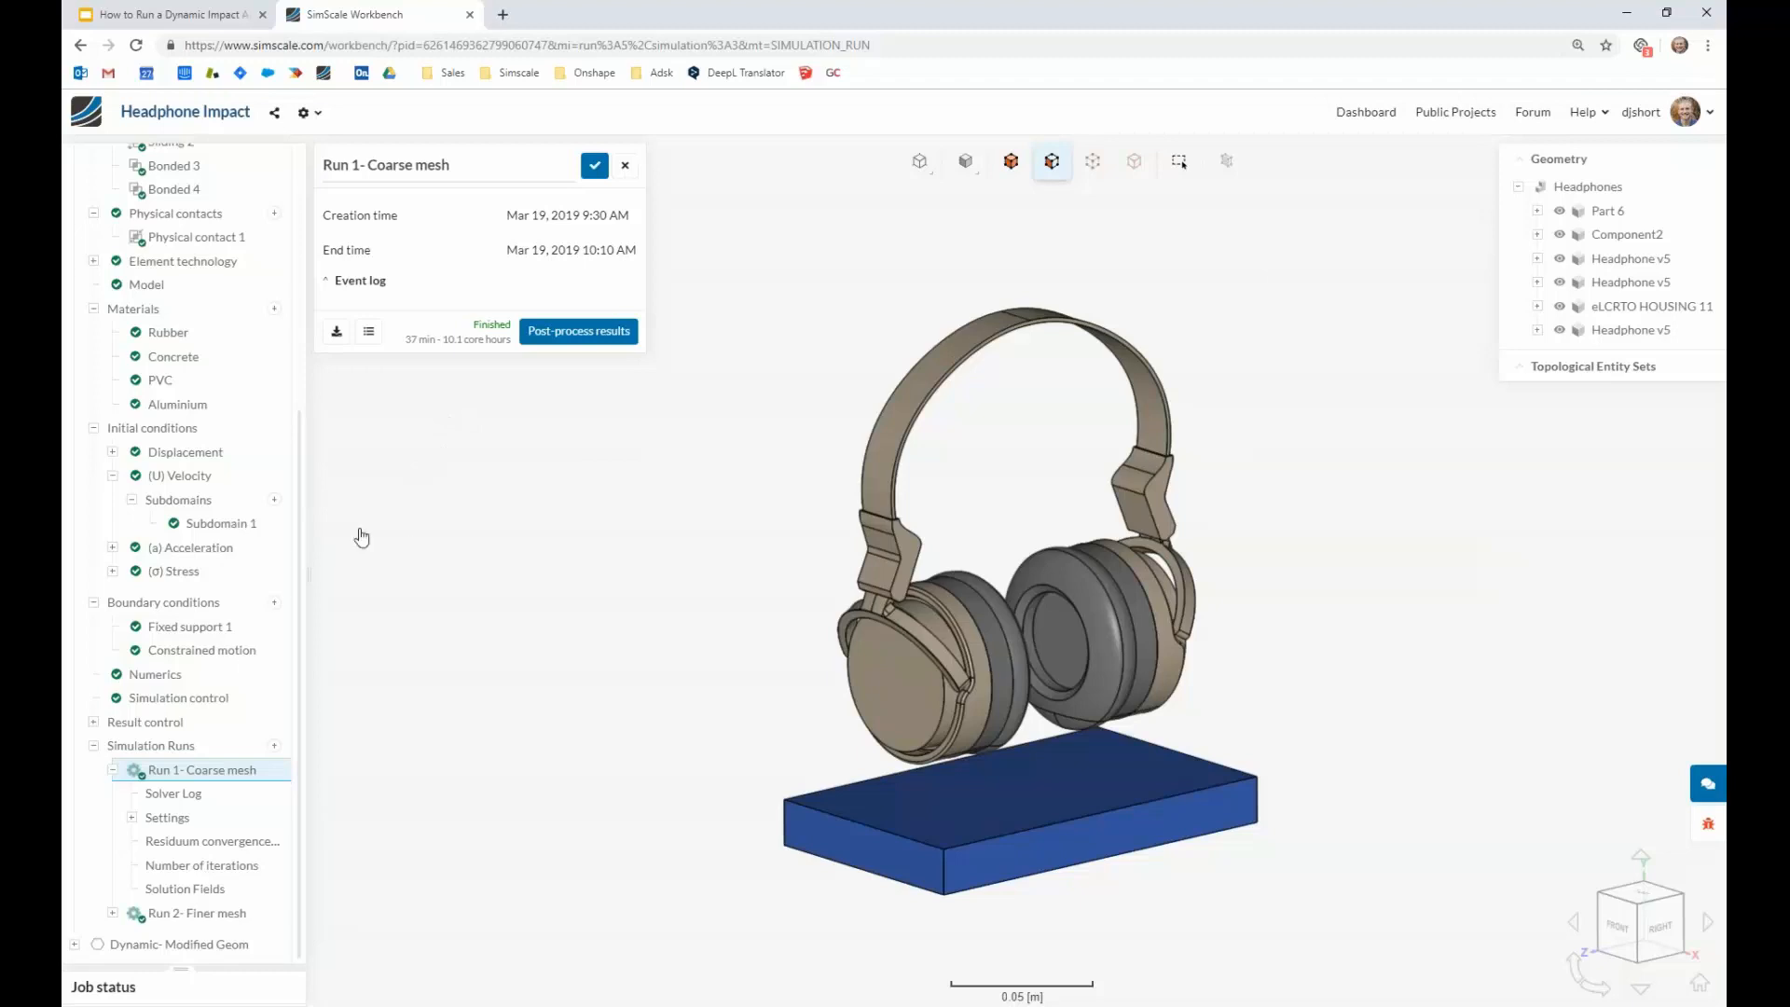
# Review the Simulation control settings and compare the run times of Run 1- Coarse mesh and Run 2- Finer mesh.
pyautogui.click(212, 706)
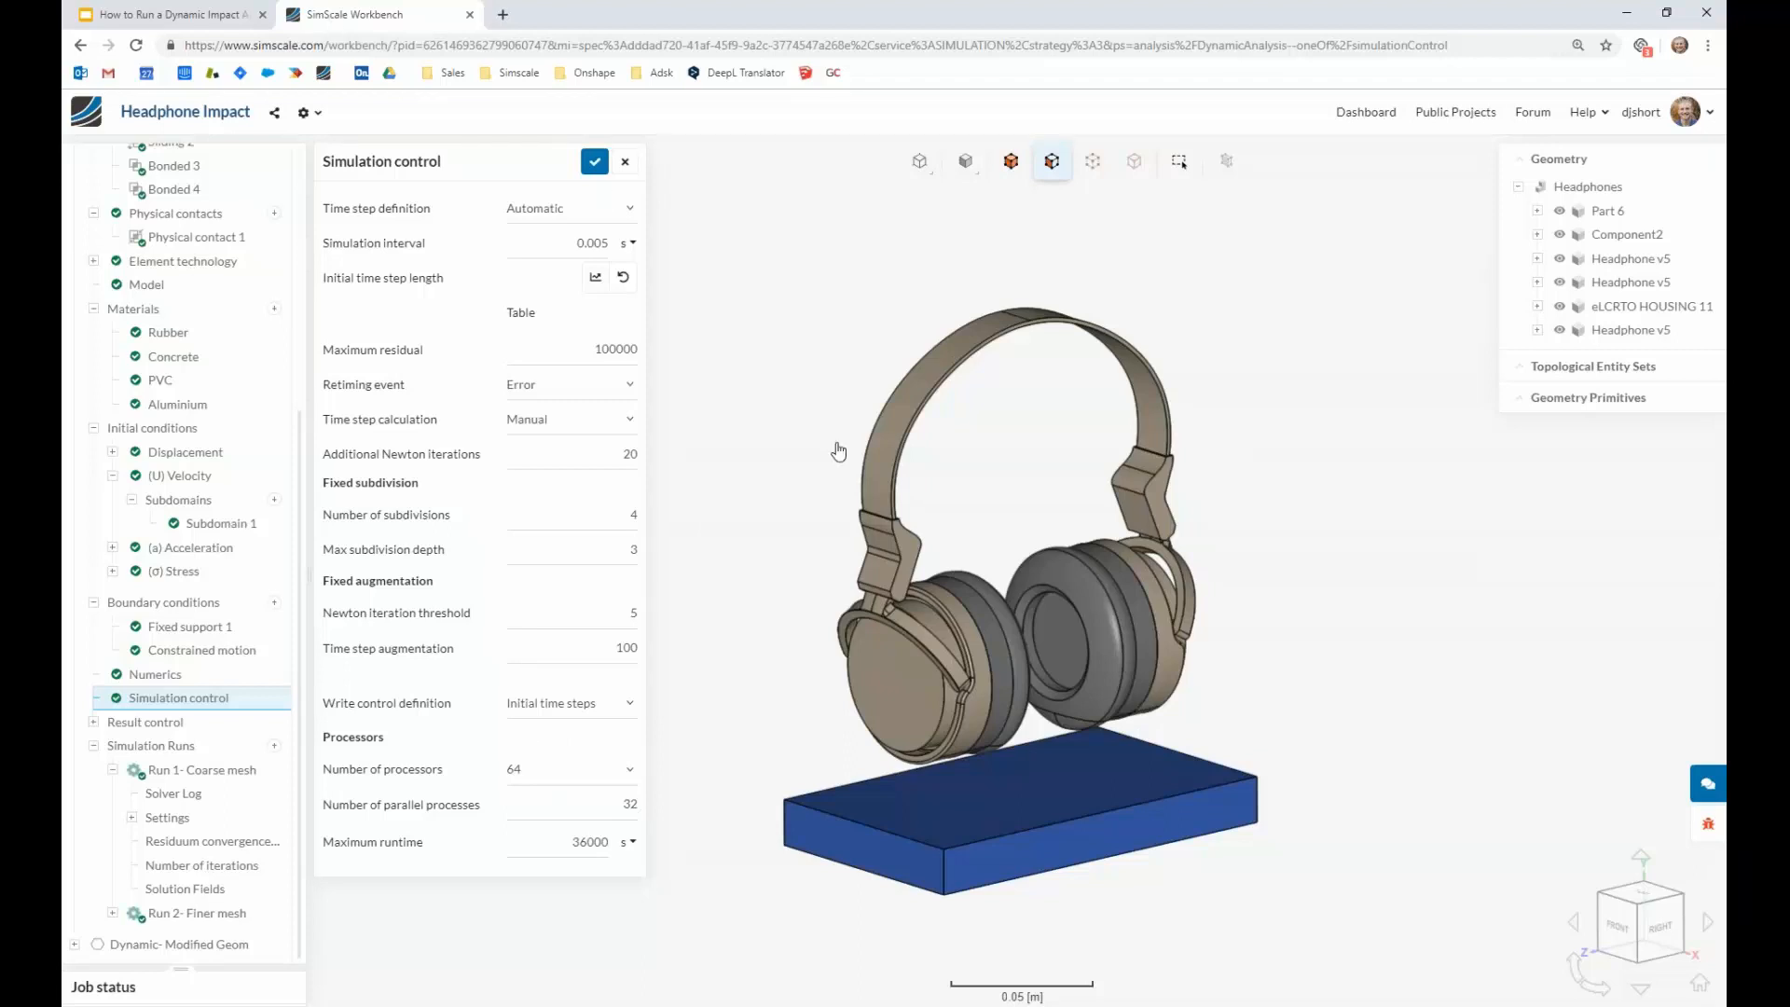
pyautogui.click(197, 778)
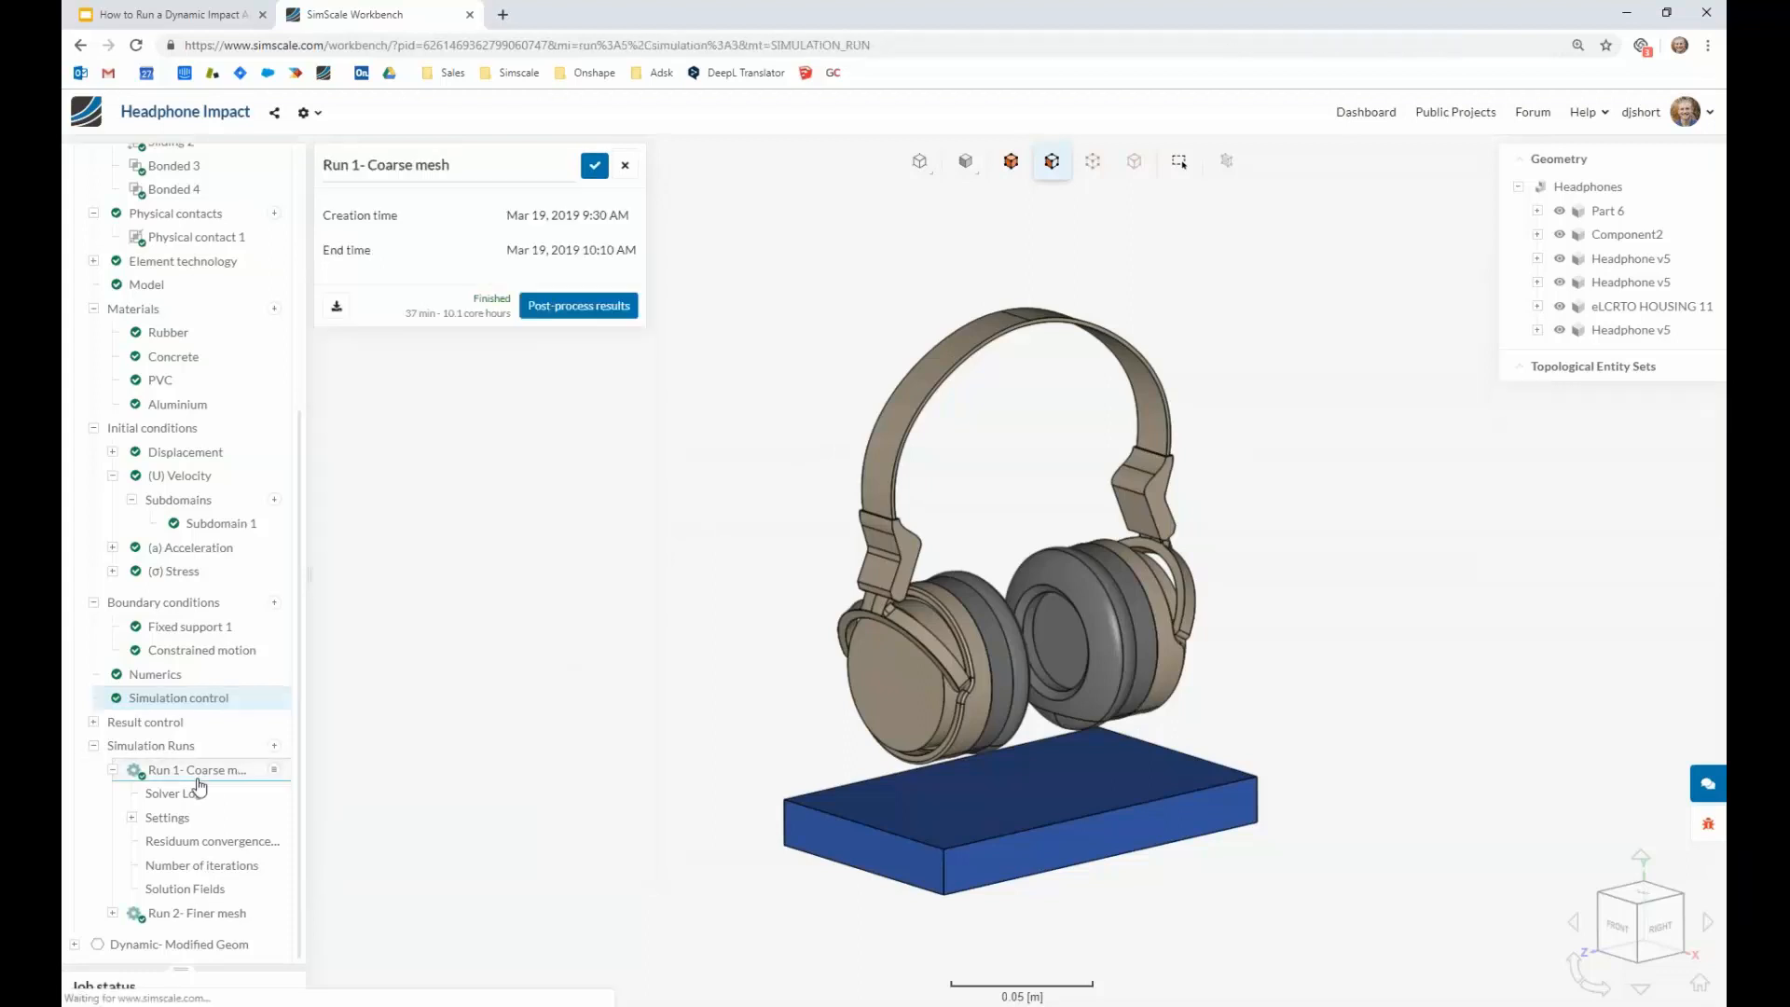
pyautogui.click(234, 918)
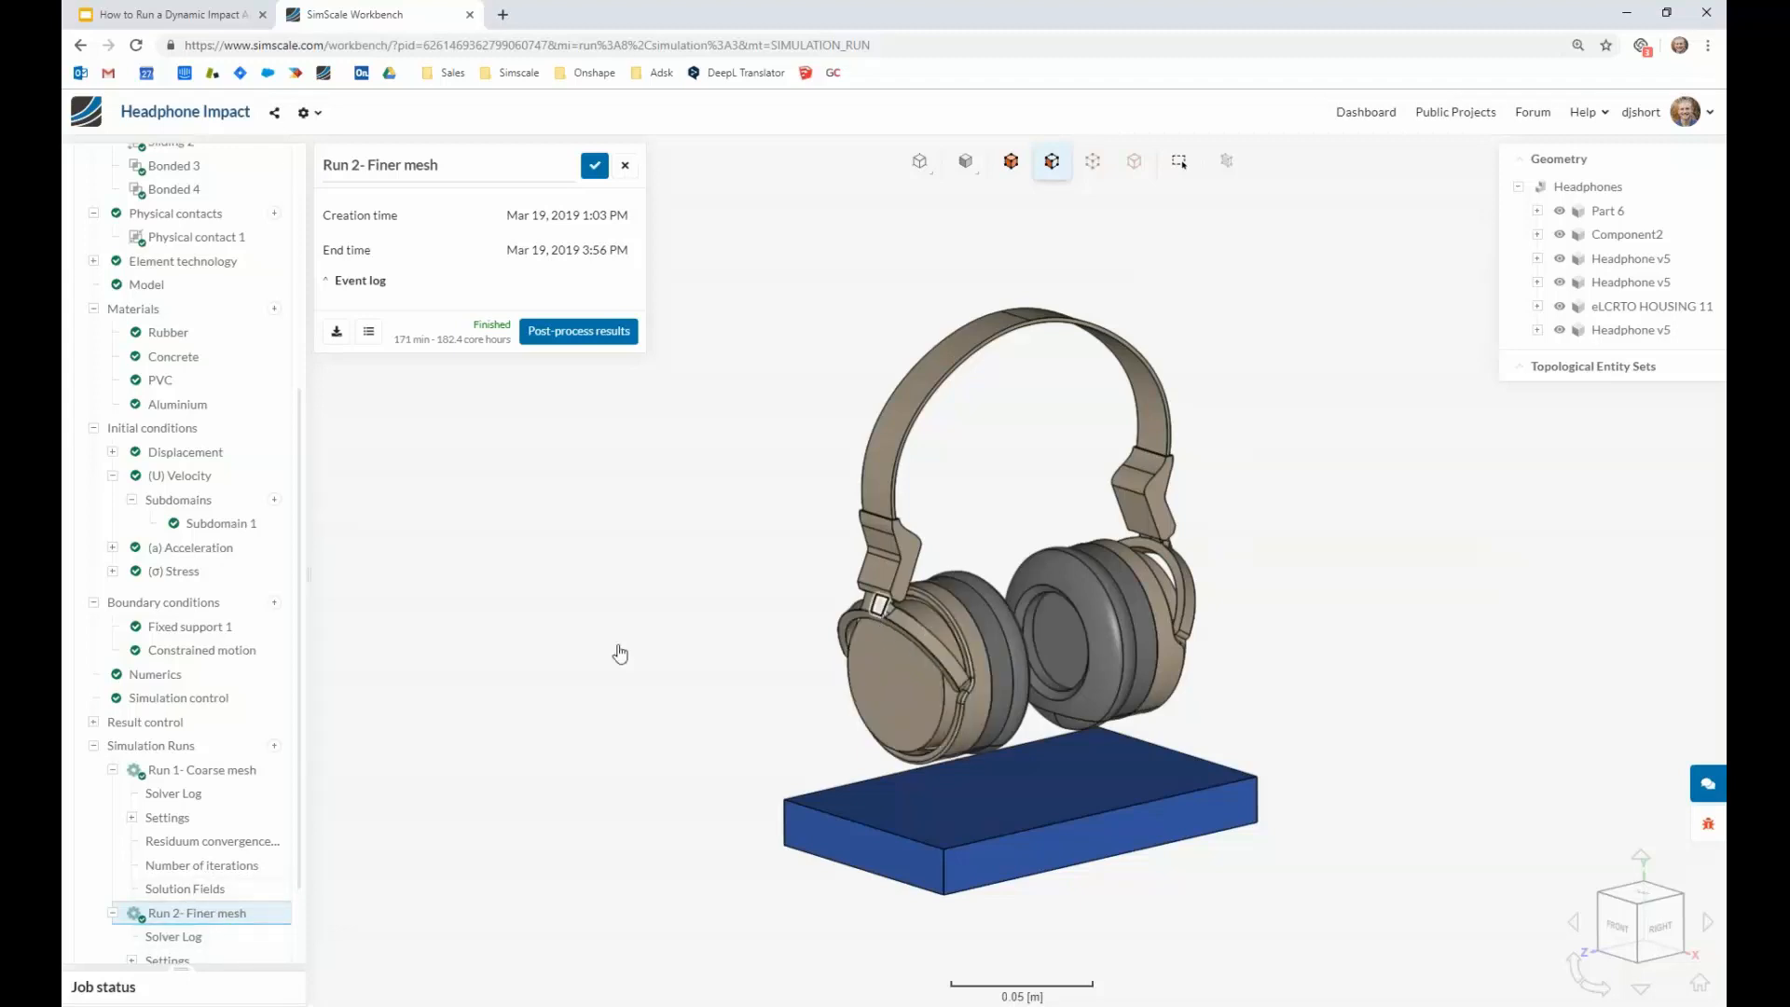
pyautogui.scroll(-2, 175, 876)
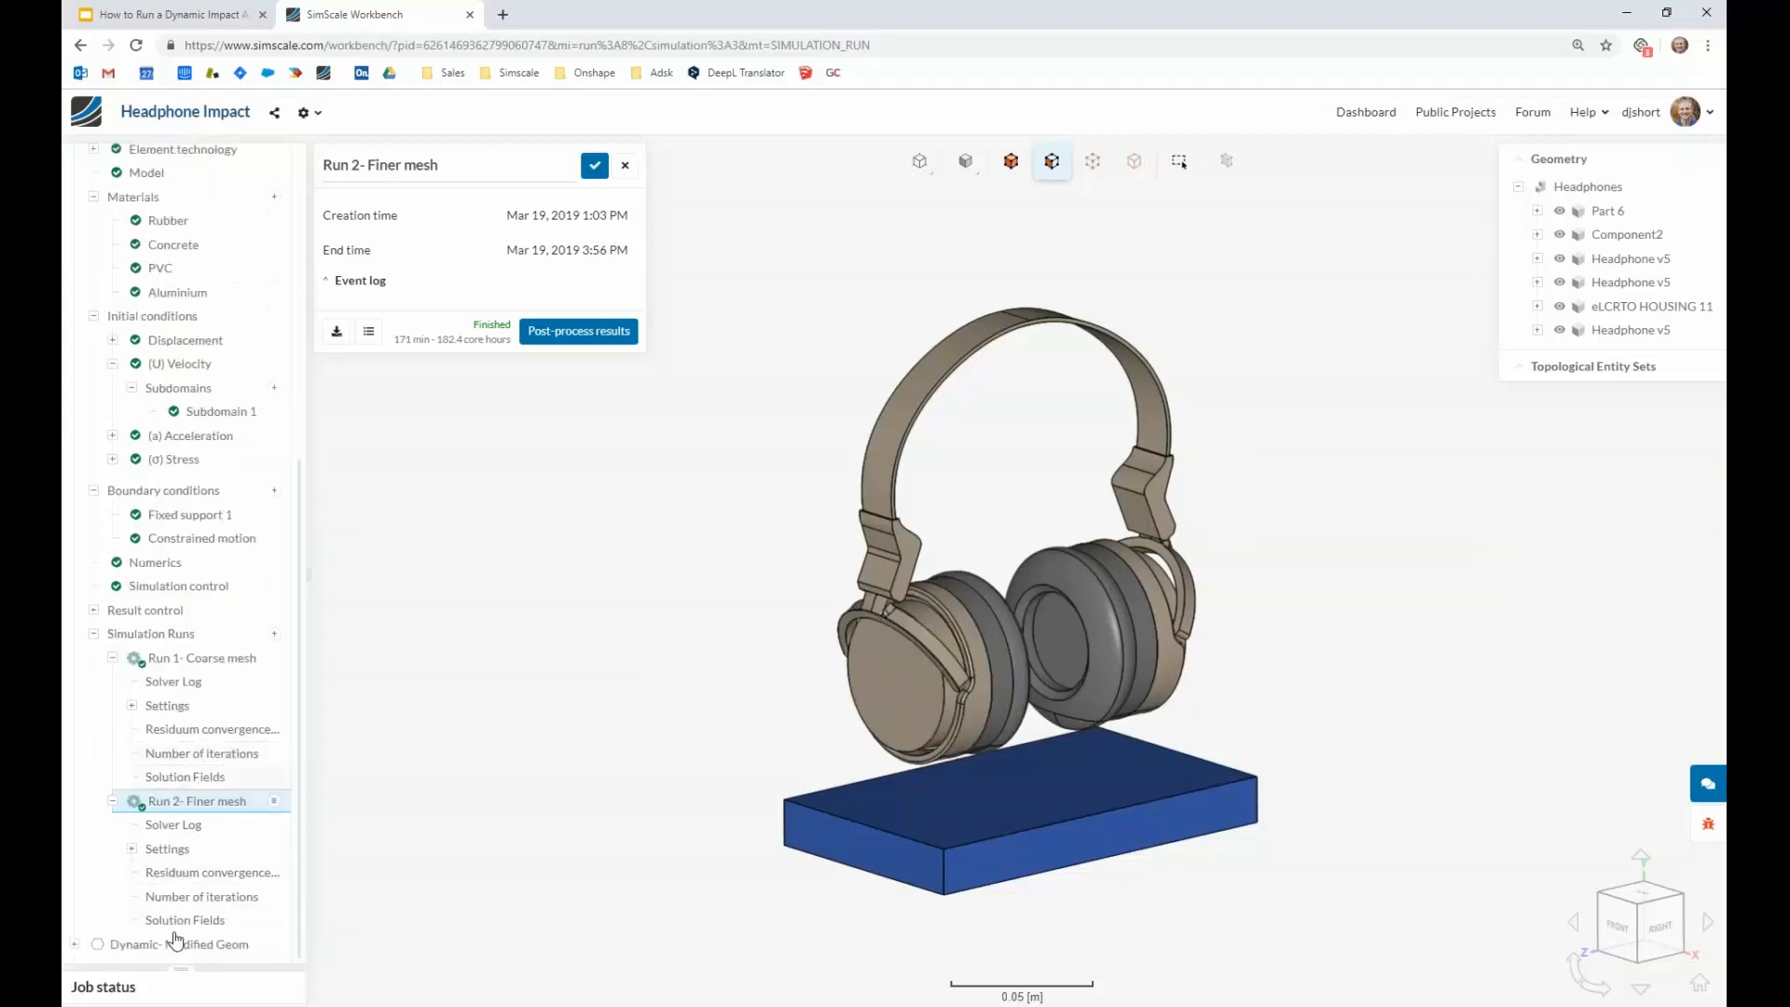
# Display the HeadphonesMod geometry, and examine the setup tree and simulation runs of Dynamic- Modified Geom.
pyautogui.scroll(10, 180, 860)
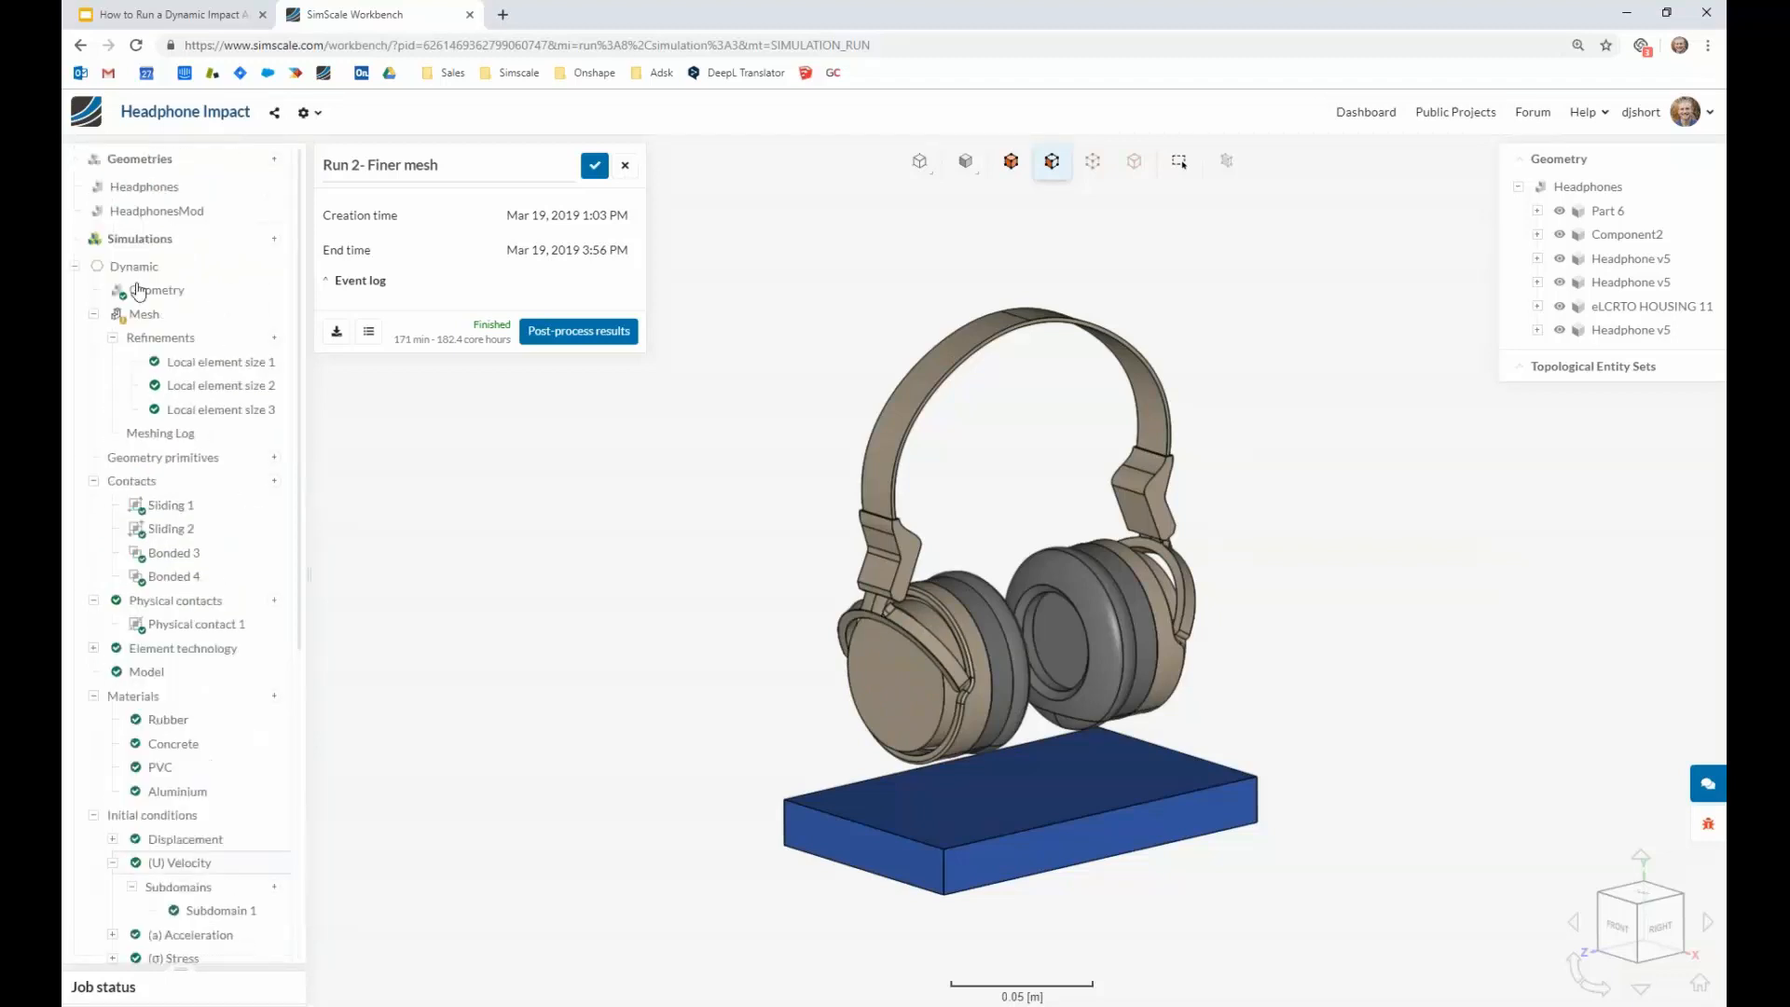
pyautogui.click(175, 217)
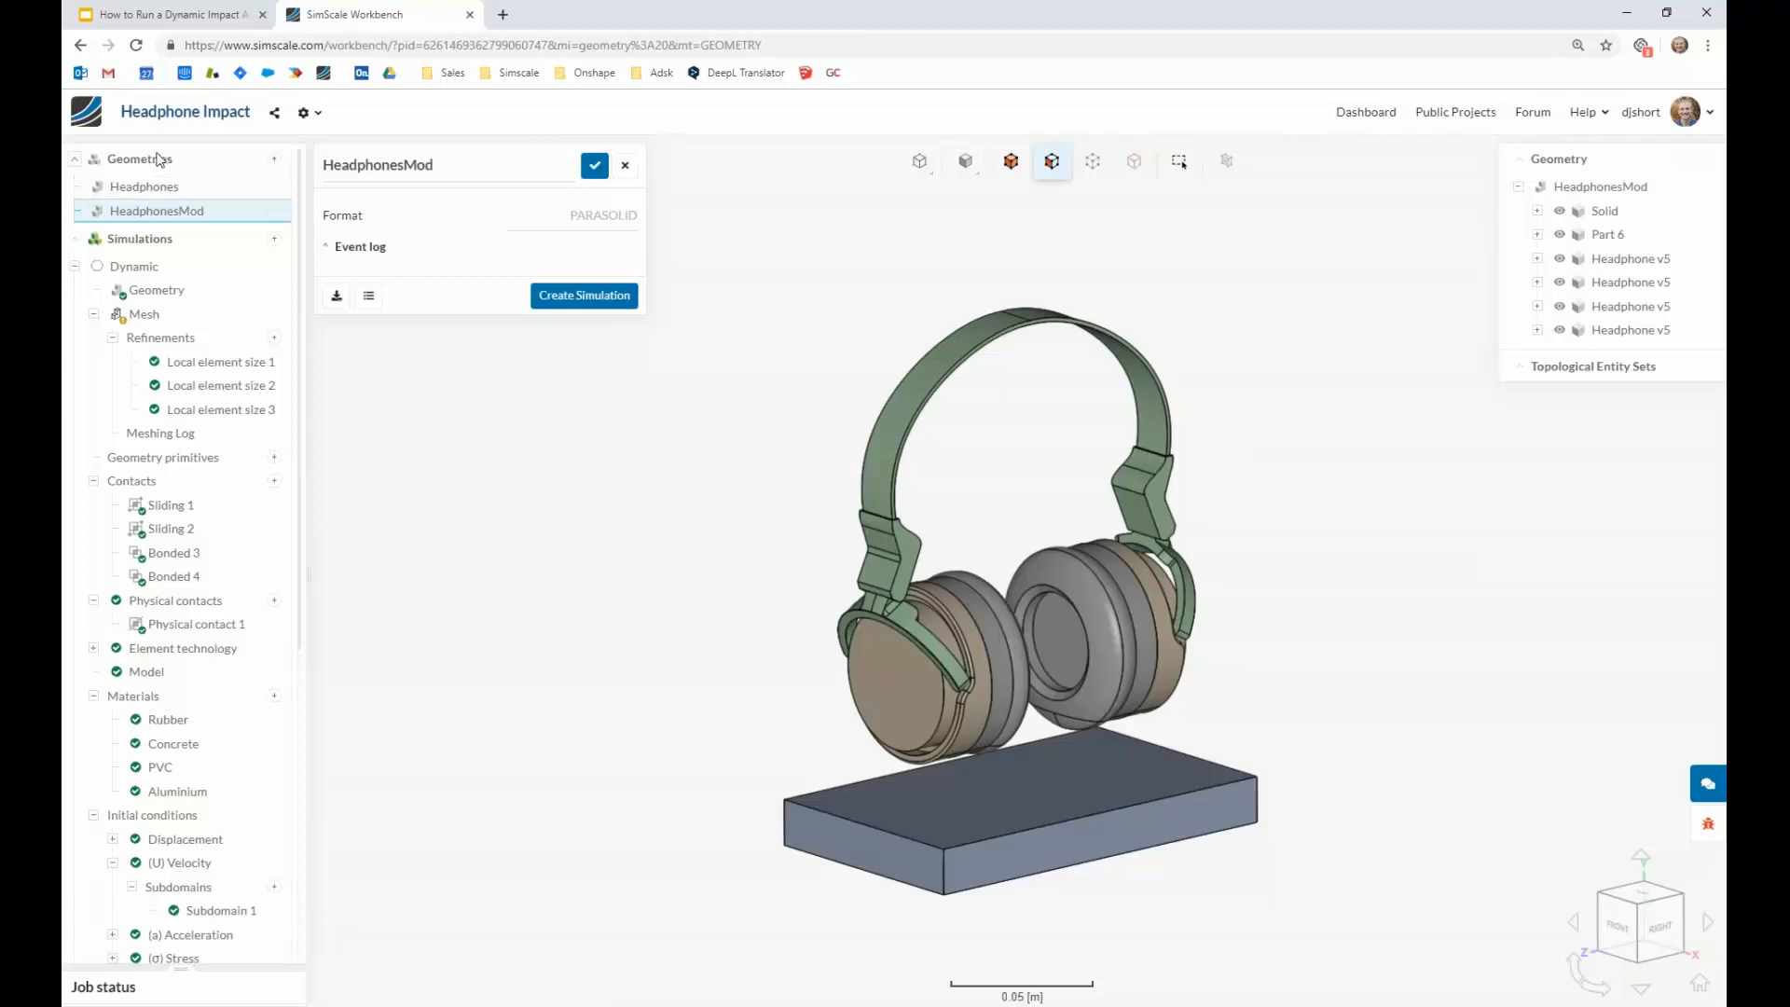
pyautogui.click(74, 266)
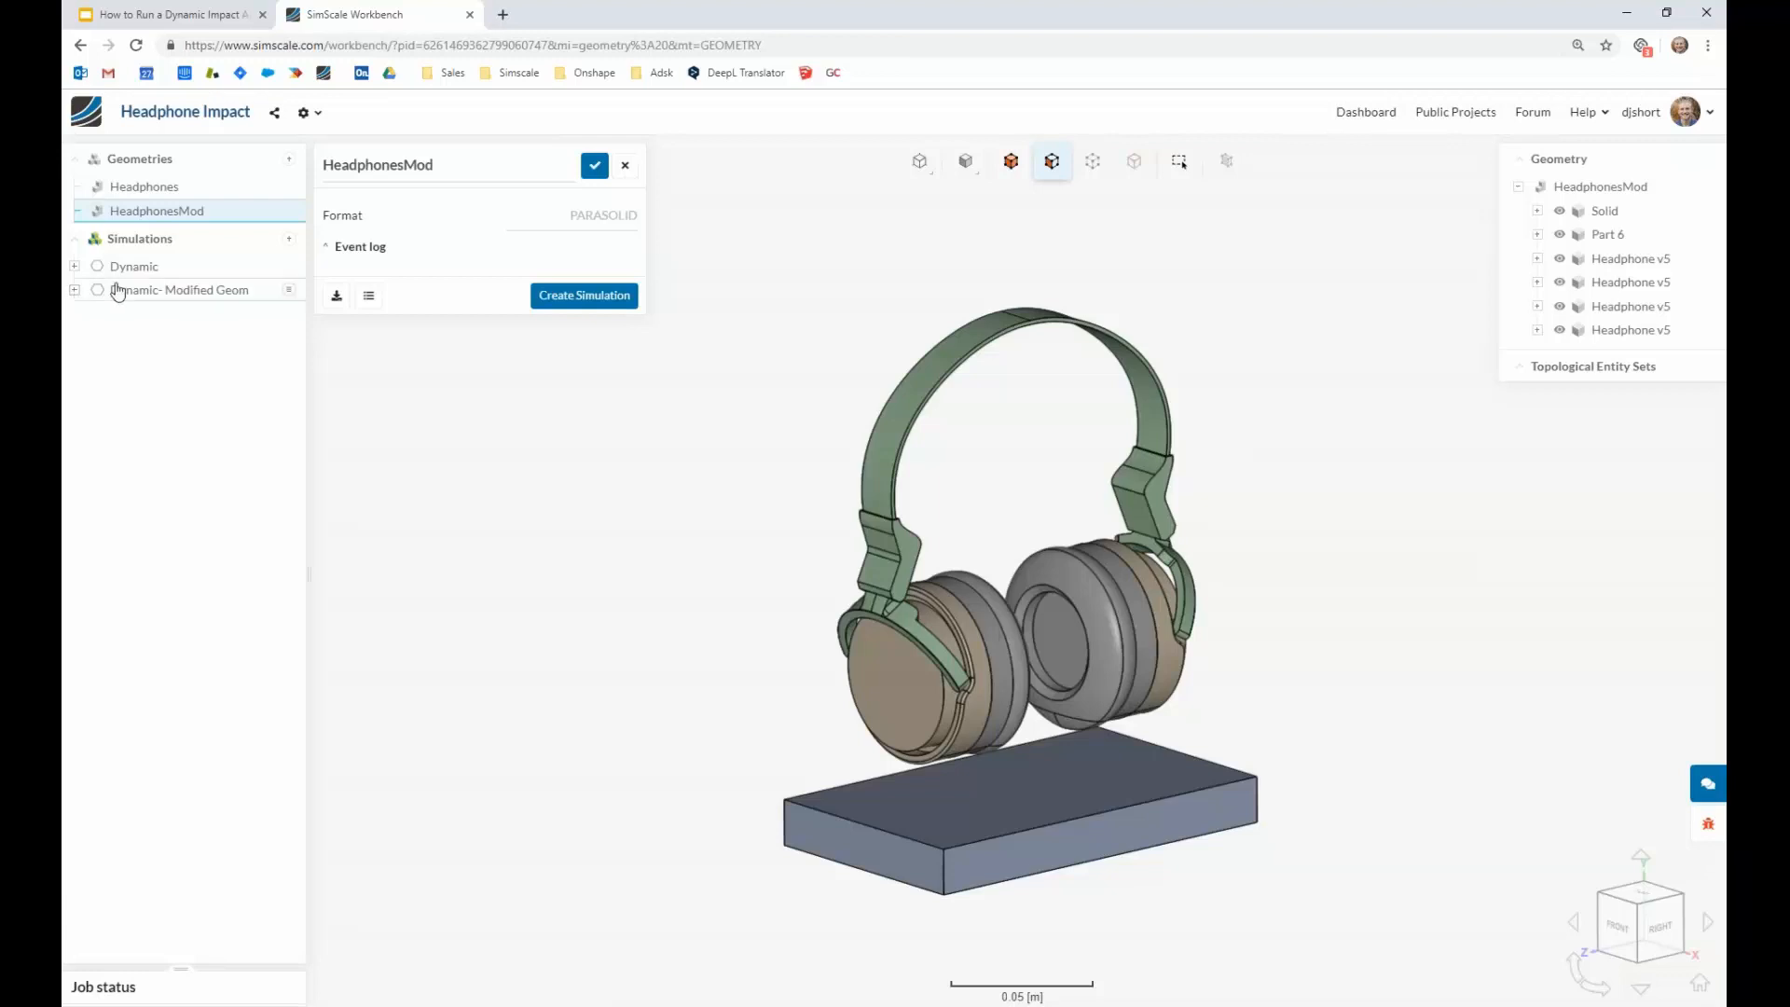
pyautogui.click(74, 291)
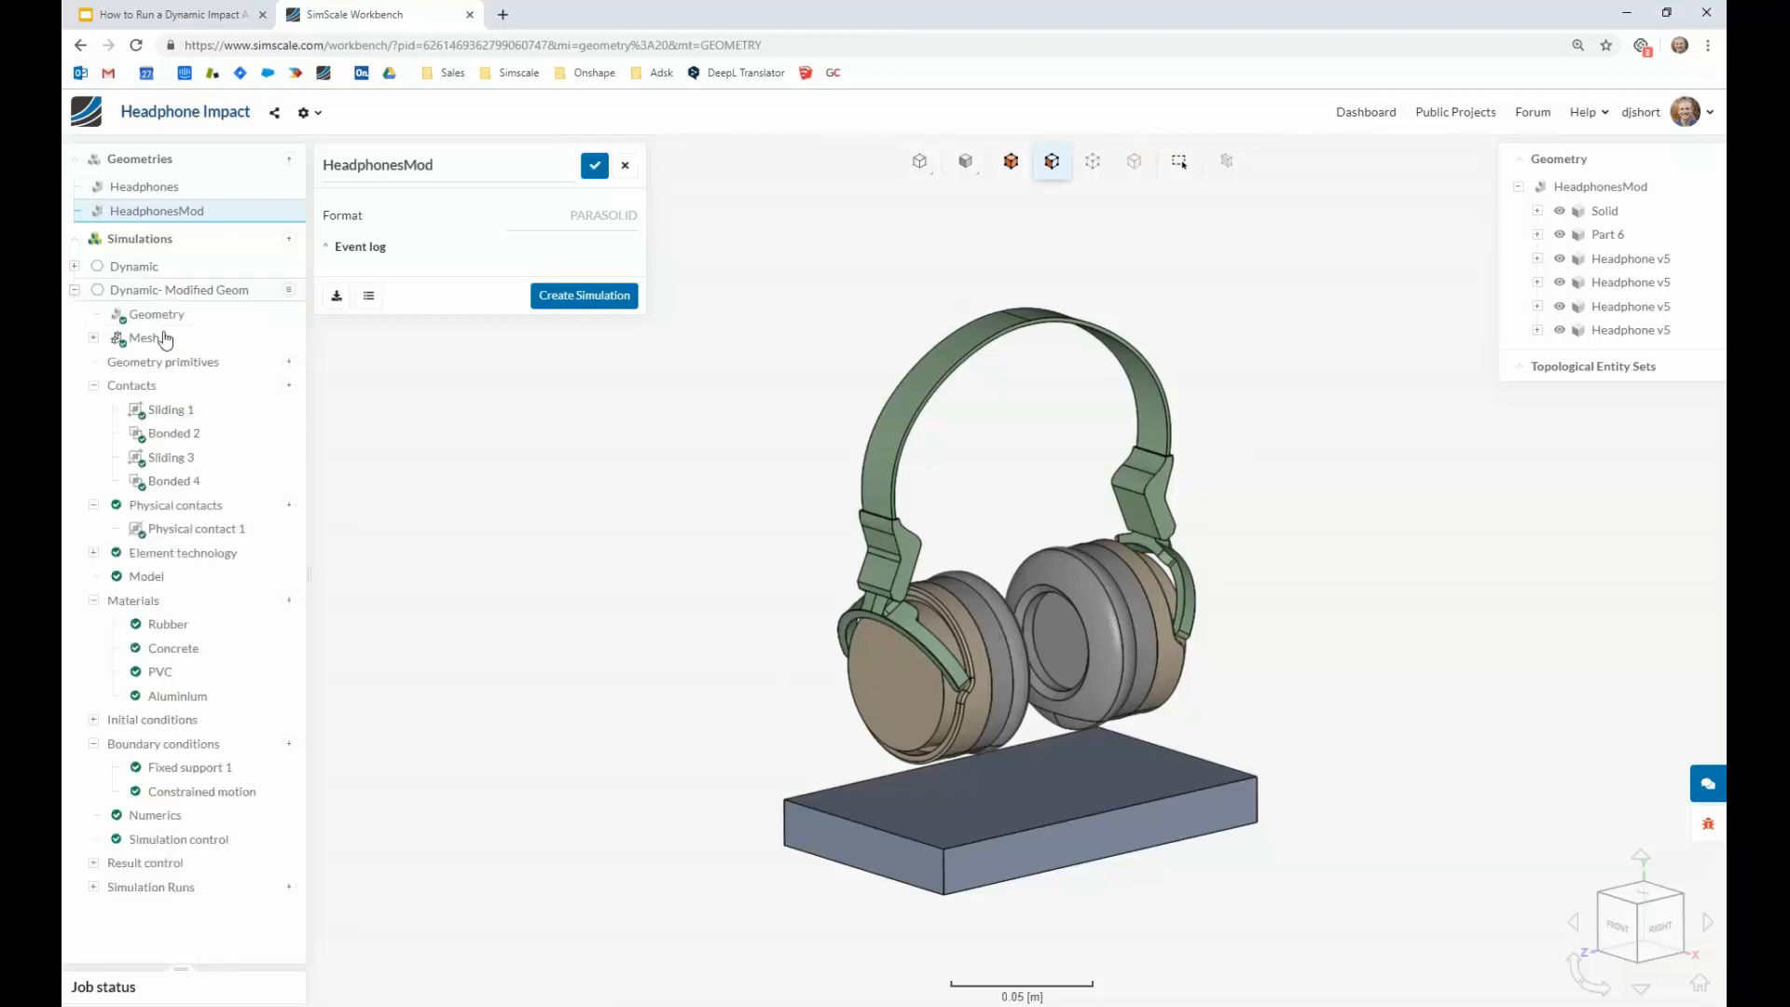
pyautogui.click(289, 266)
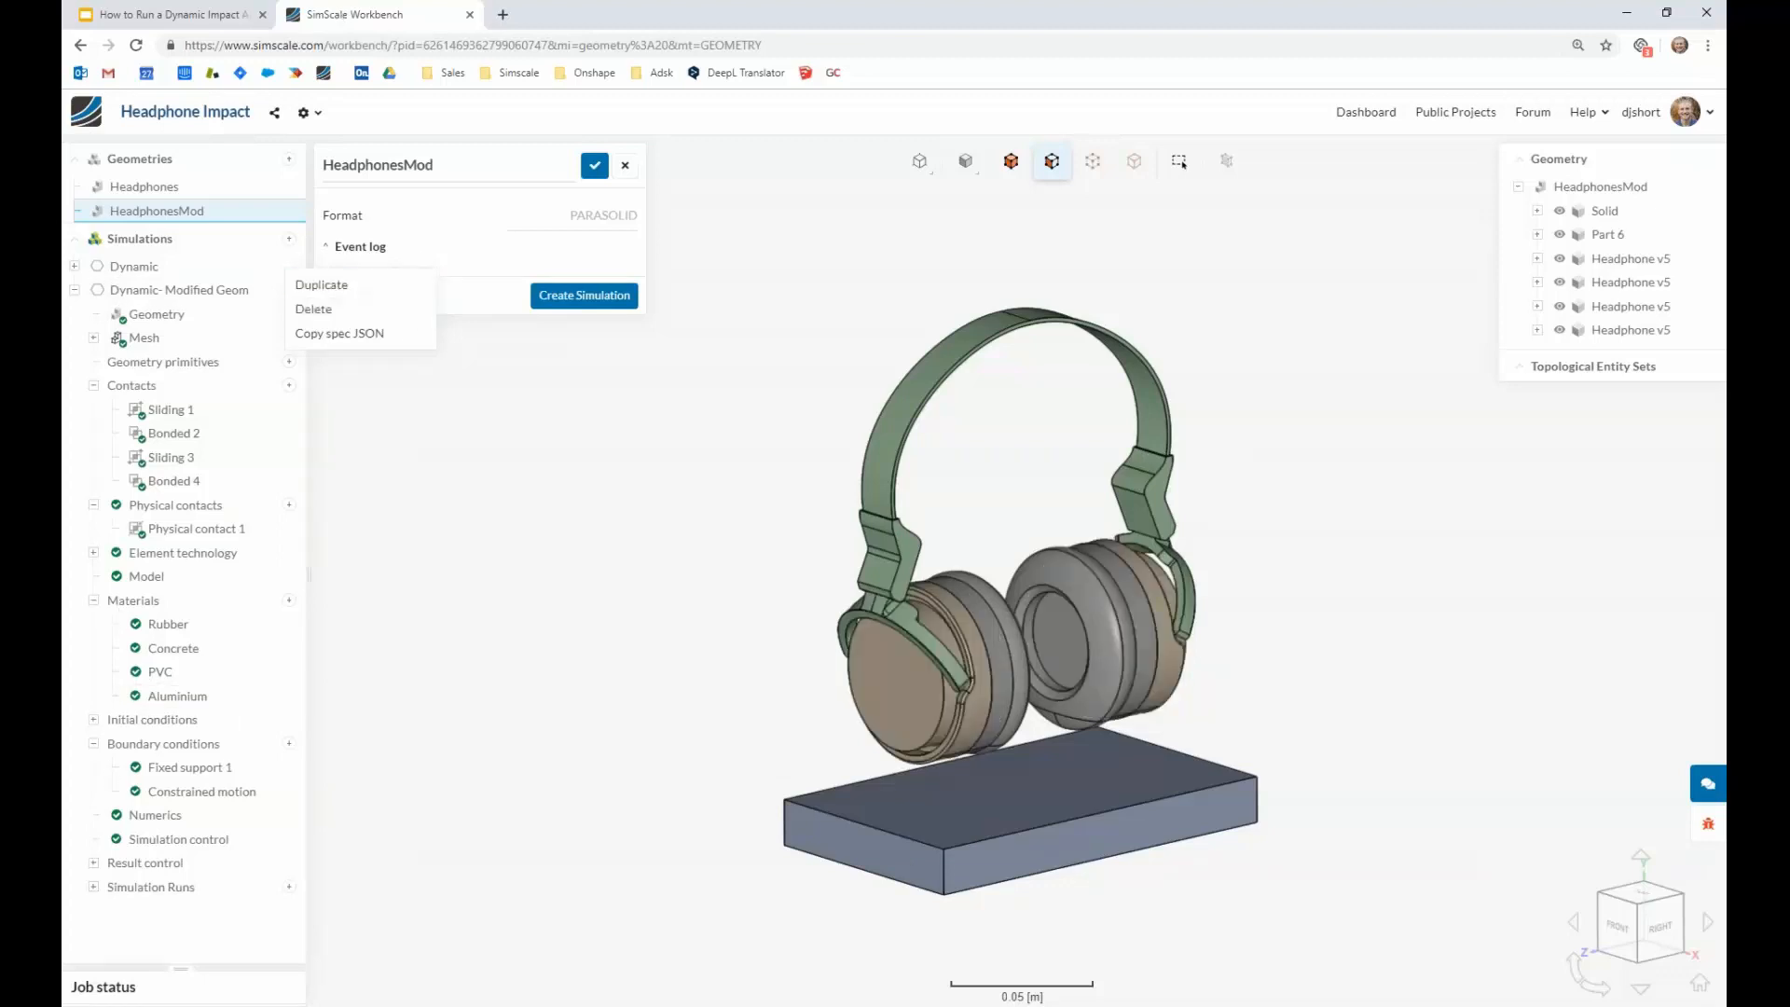
pyautogui.click(93, 888)
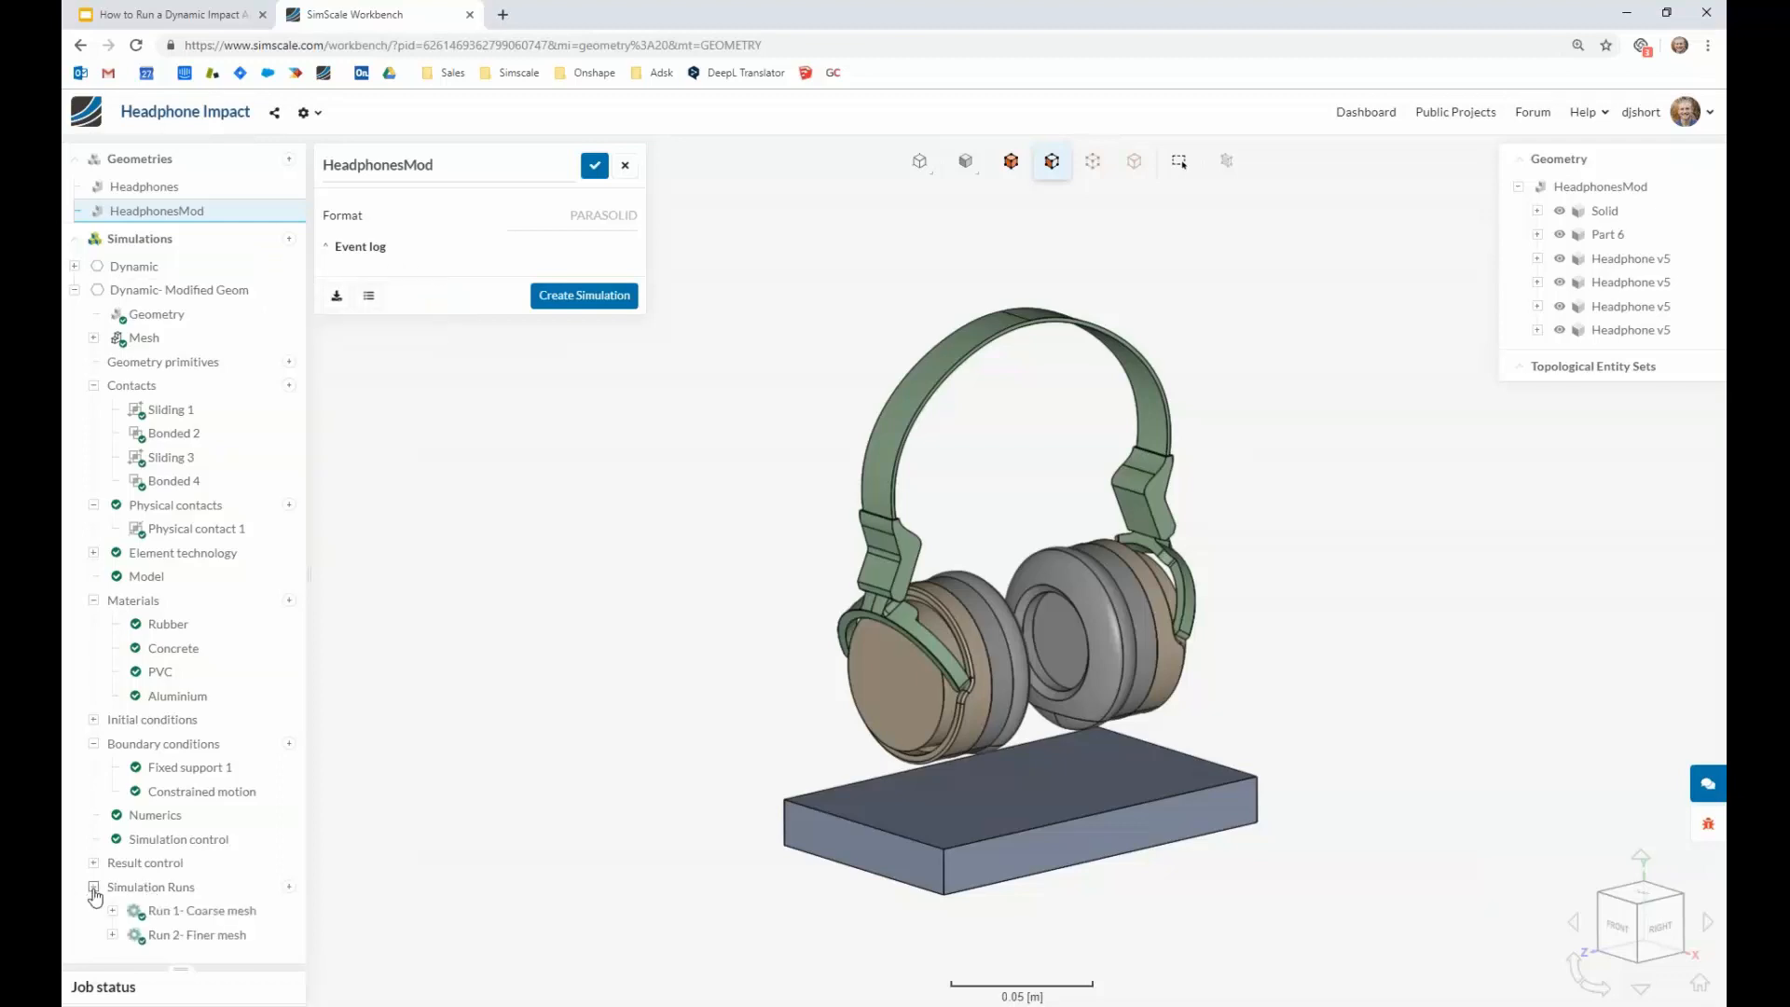
# Check the run details of Run 2- Finer mesh for the modified headphone geometry.
pyautogui.click(235, 936)
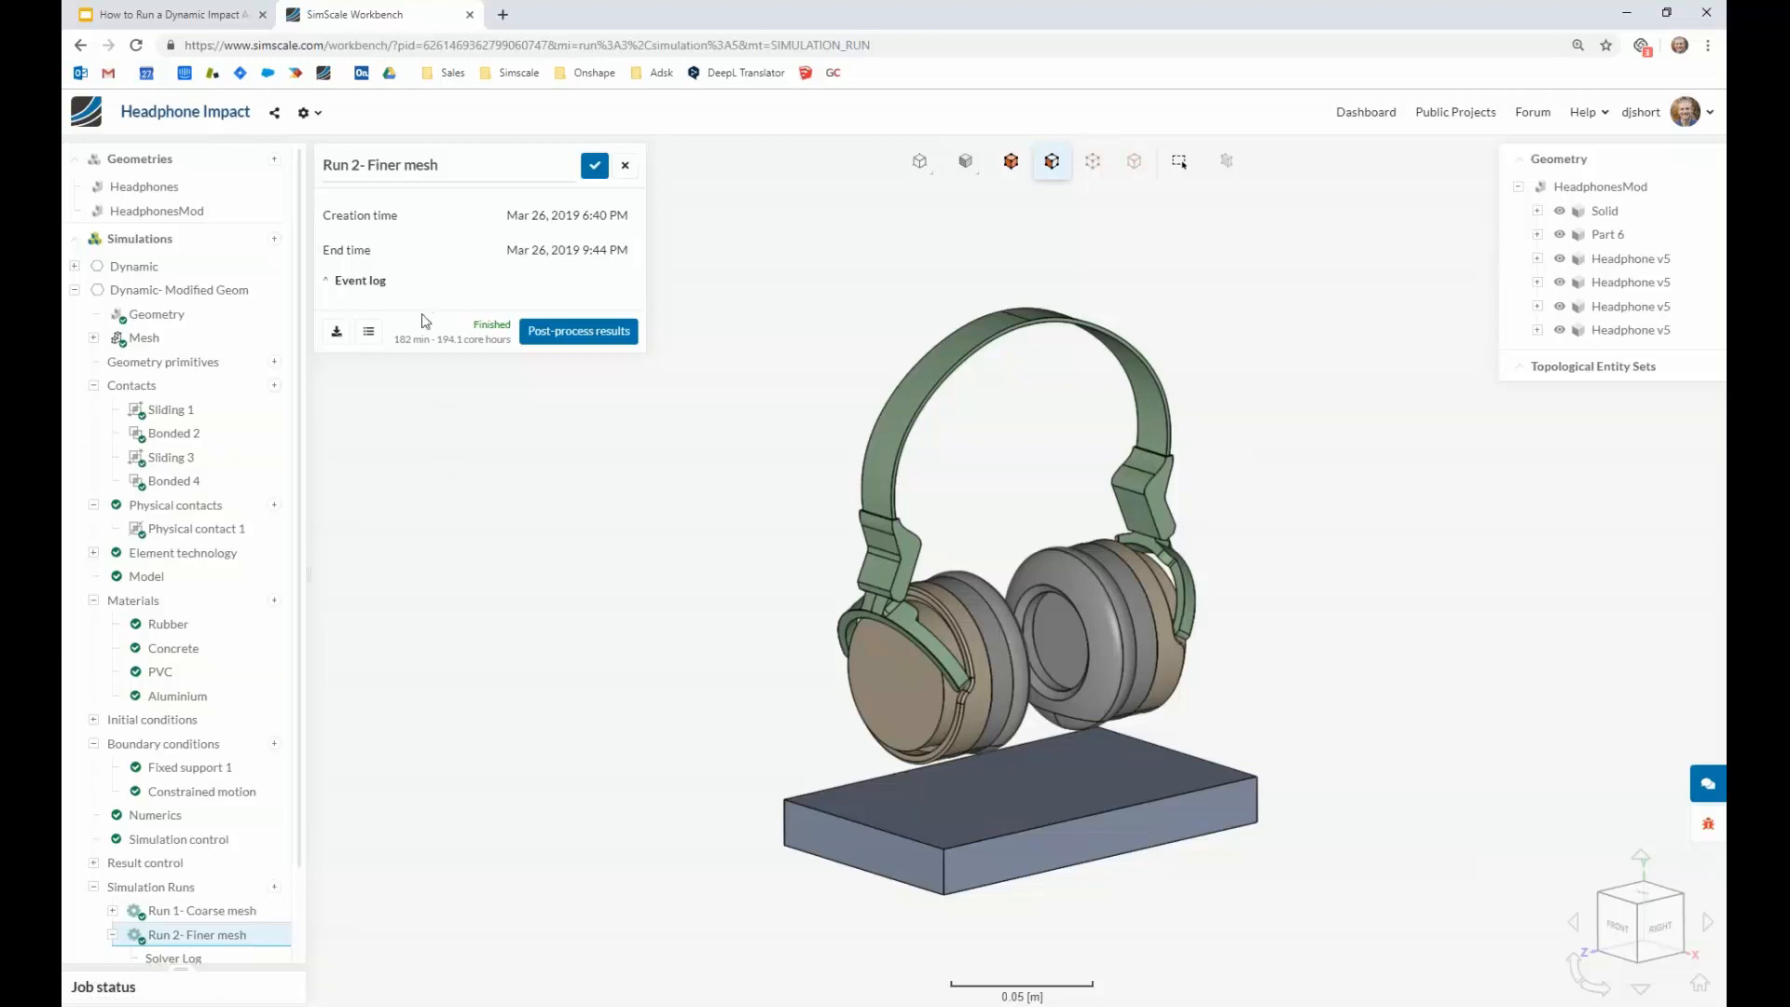
pyautogui.moveTo(684, 692); pyautogui.dragTo(656, 663)
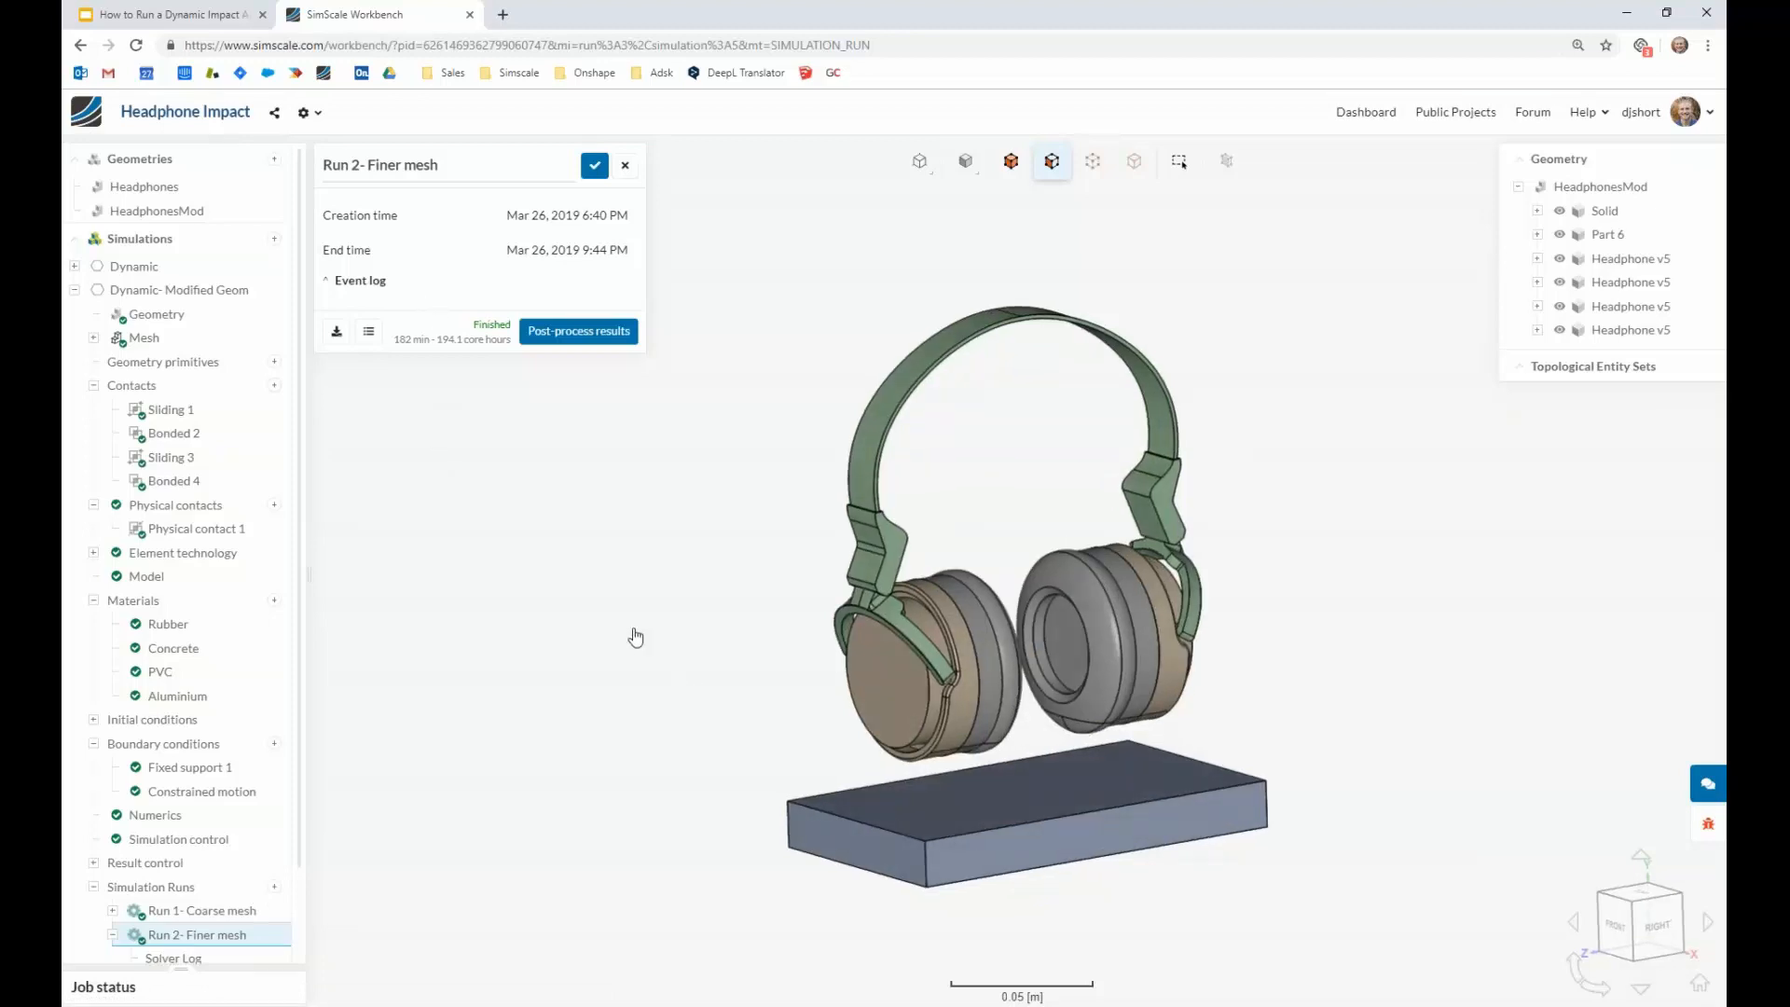
pyautogui.hotkey('alt', 'Tab')
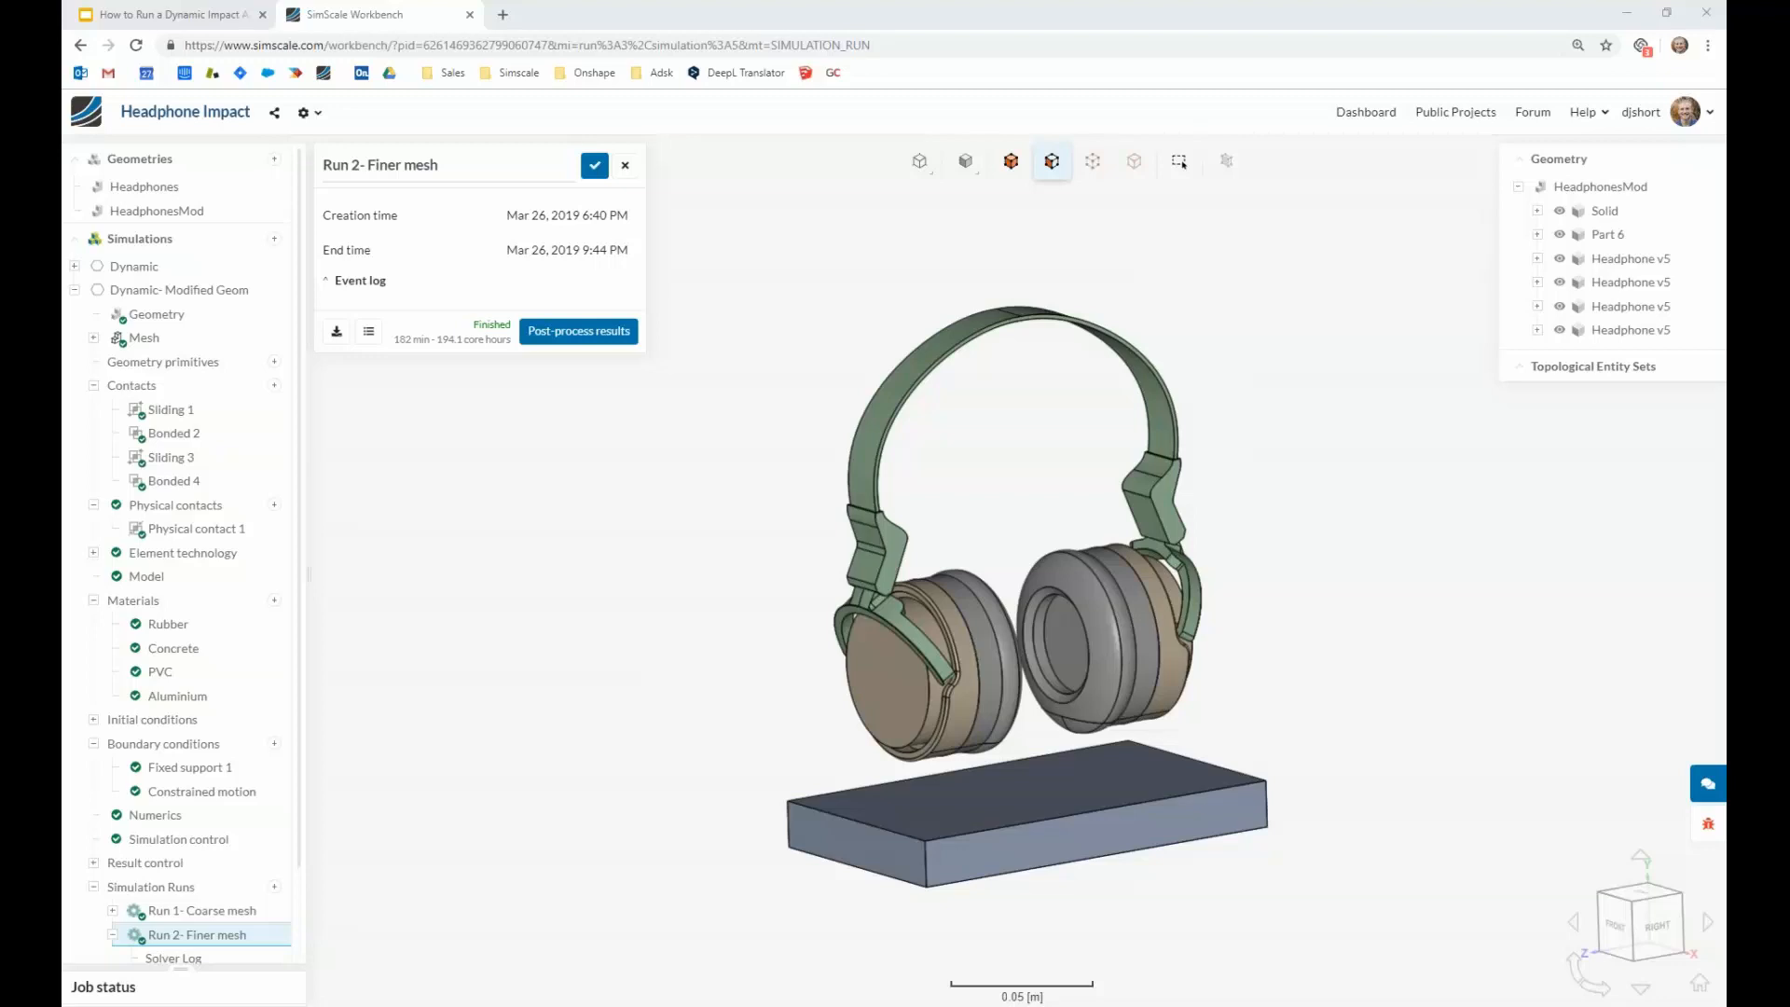
# Review the Concrete material's properties and its Part 6 assignment, and examine the available damping options.
pyautogui.click(196, 650)
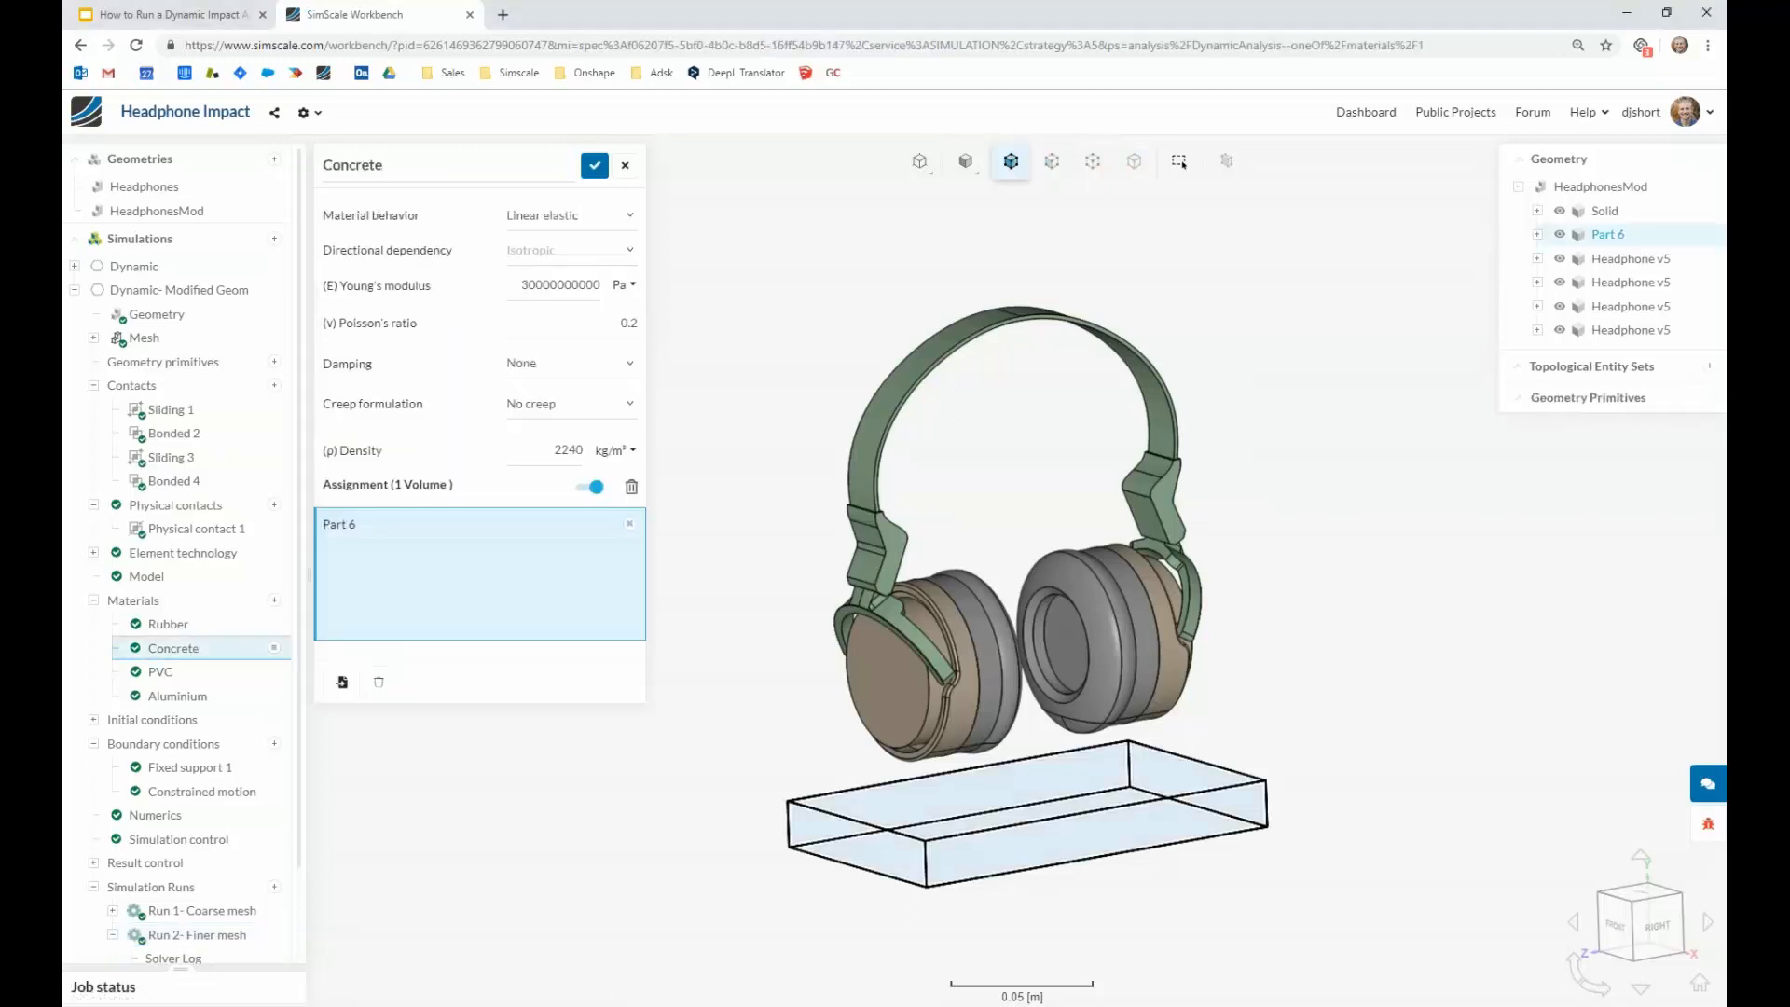
pyautogui.click(334, 523)
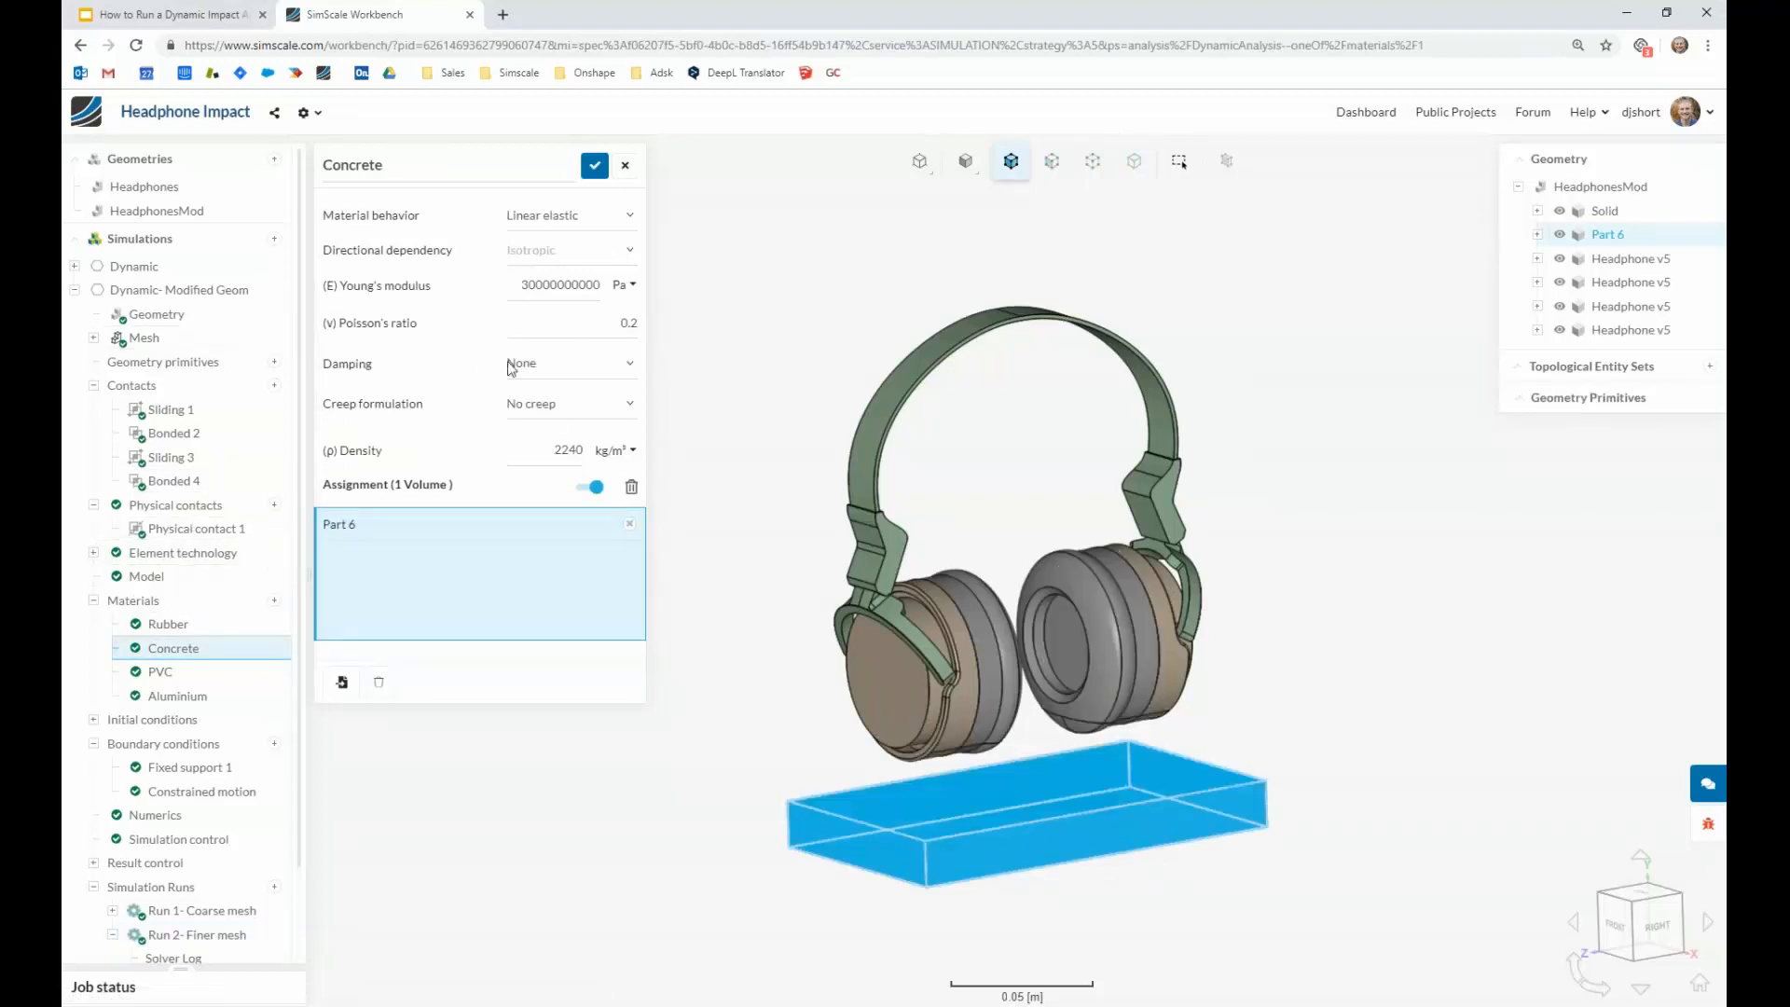
pyautogui.click(631, 366)
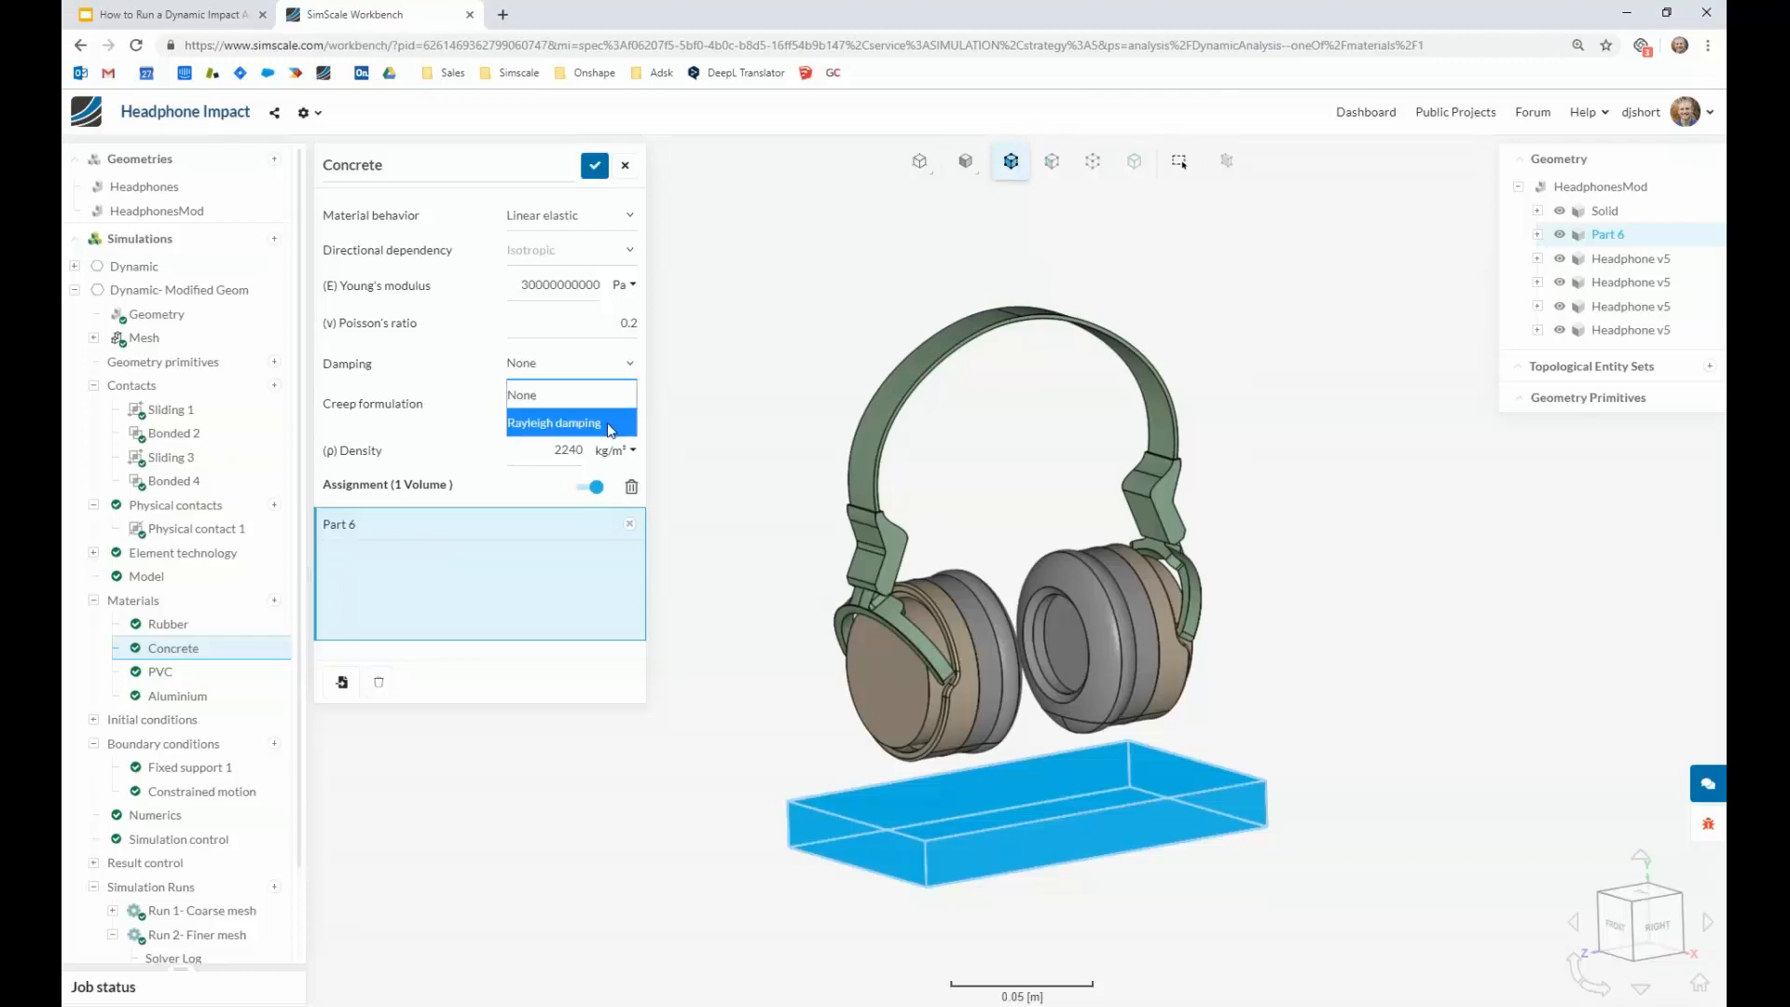
pyautogui.tripleClick(485, 389)
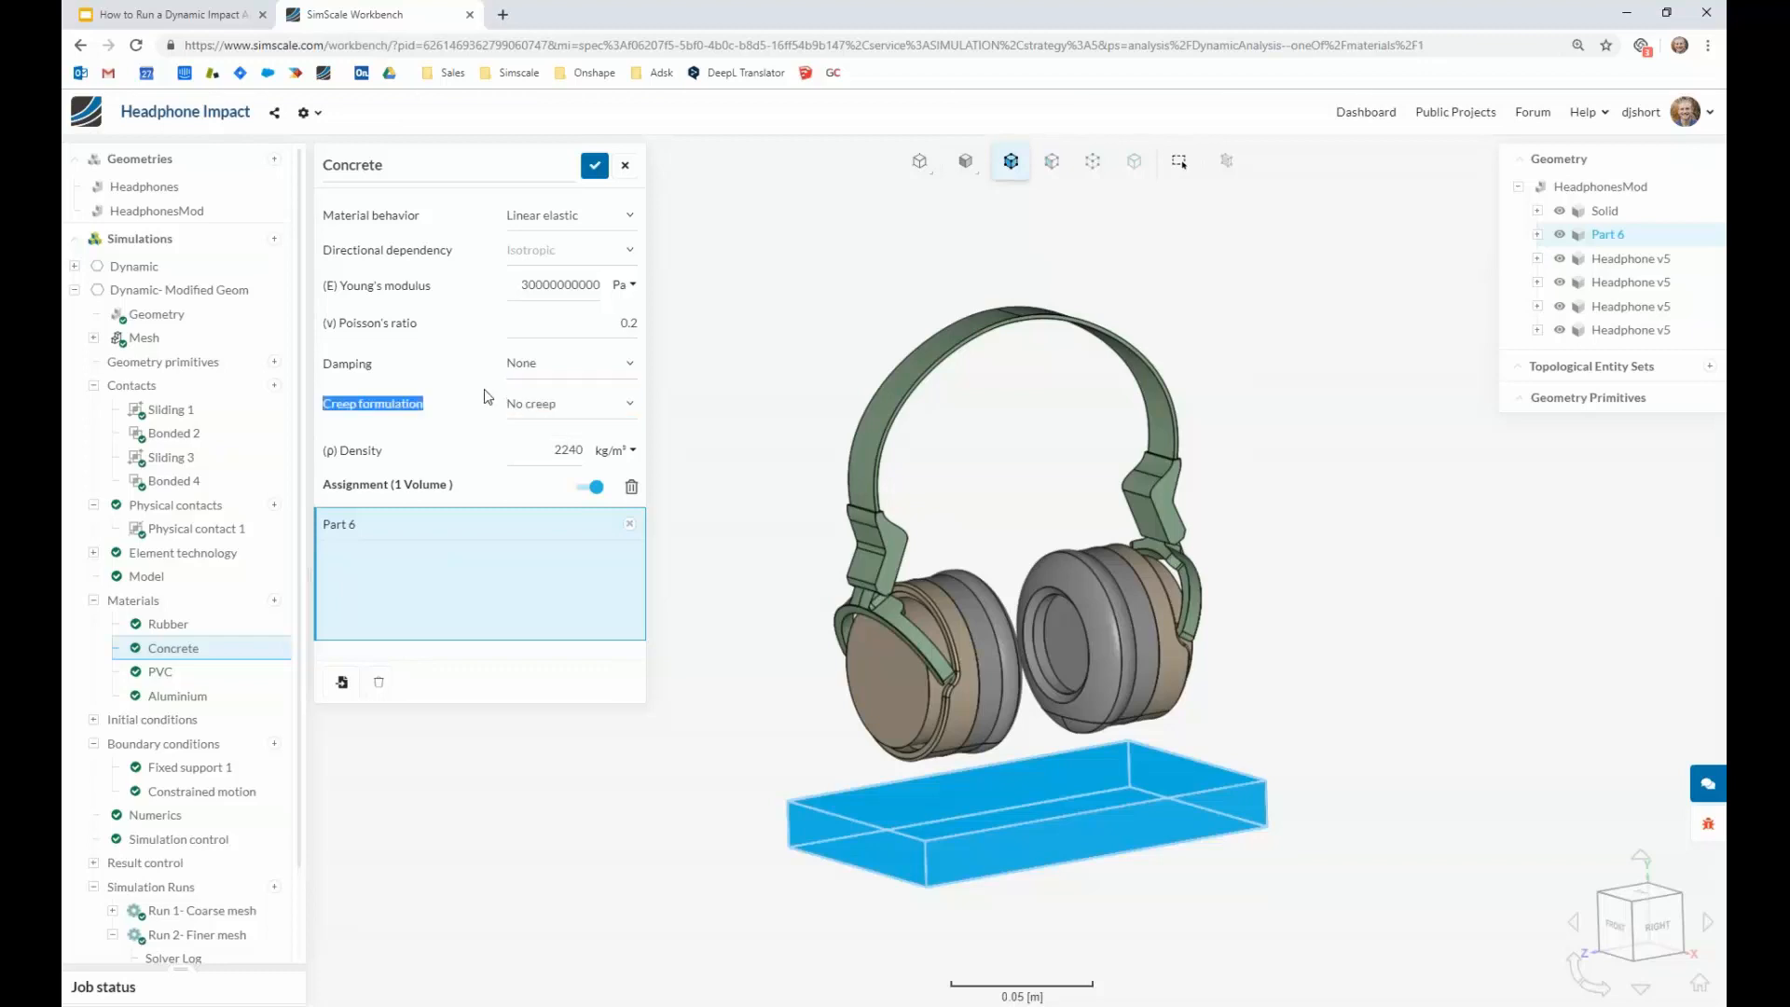
pyautogui.click(449, 367)
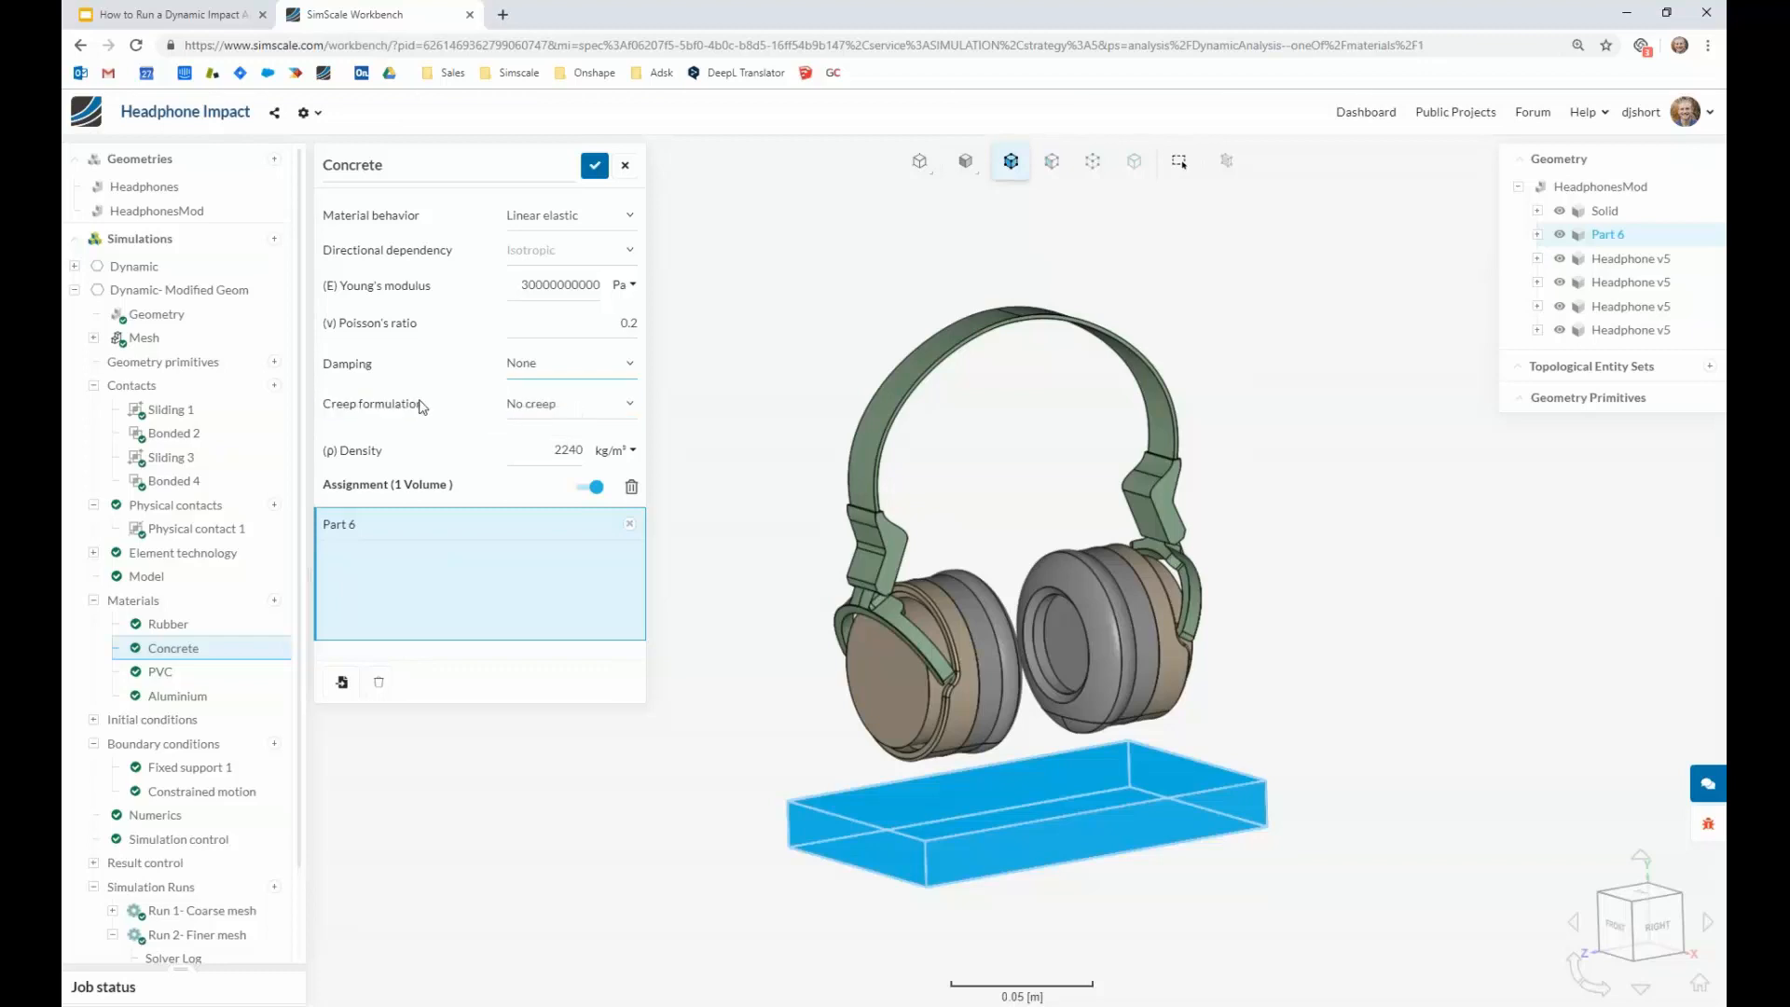